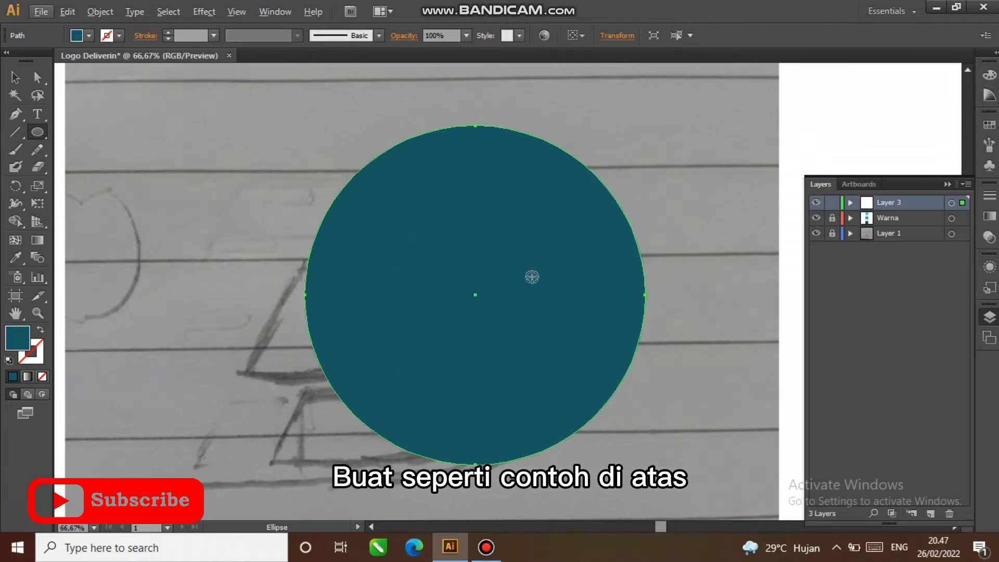
# Step: Change the circle to no fill with a black 1 pt outline so the sketch shows through
pyautogui.click(9, 359)
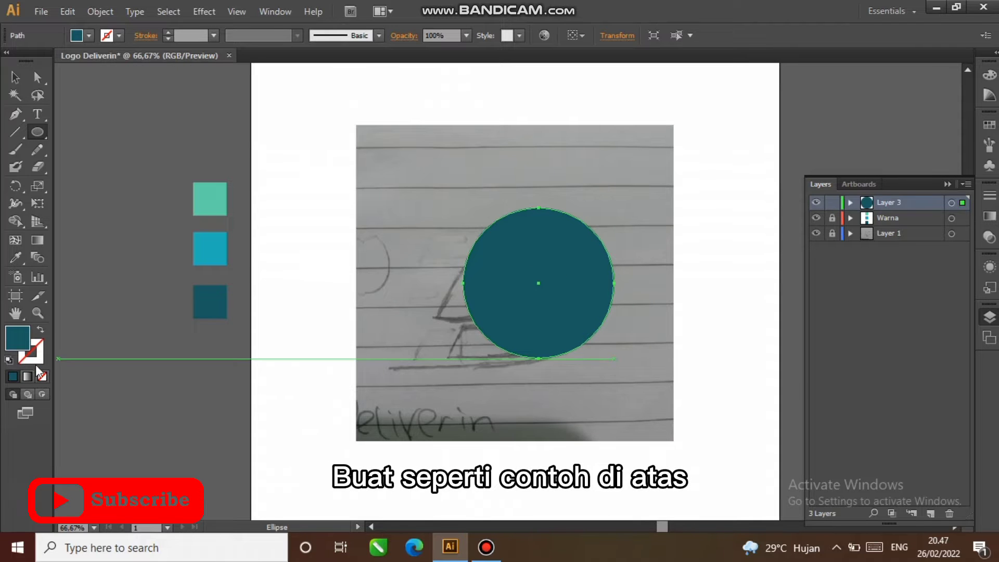
pyautogui.click(43, 376)
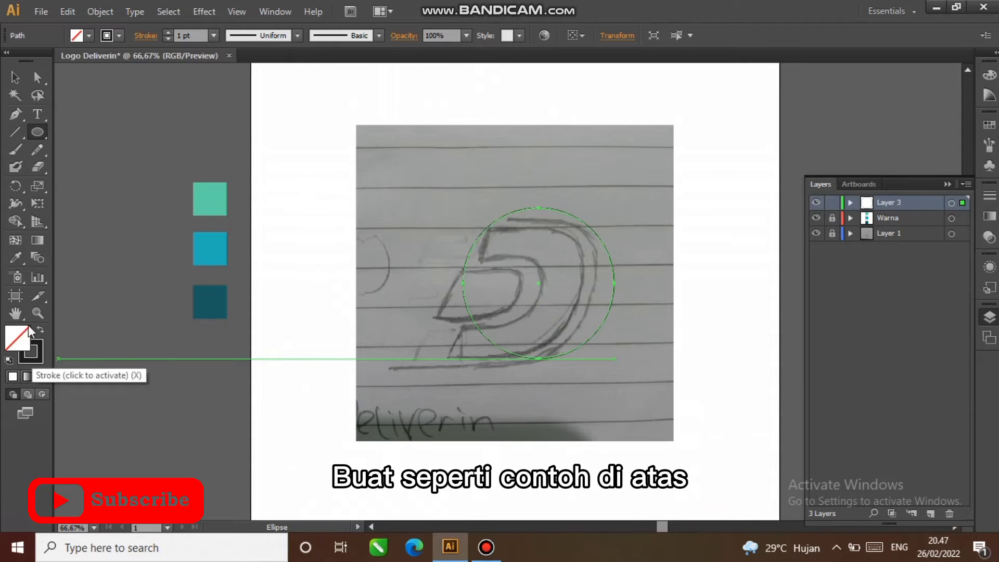
pyautogui.click(15, 77)
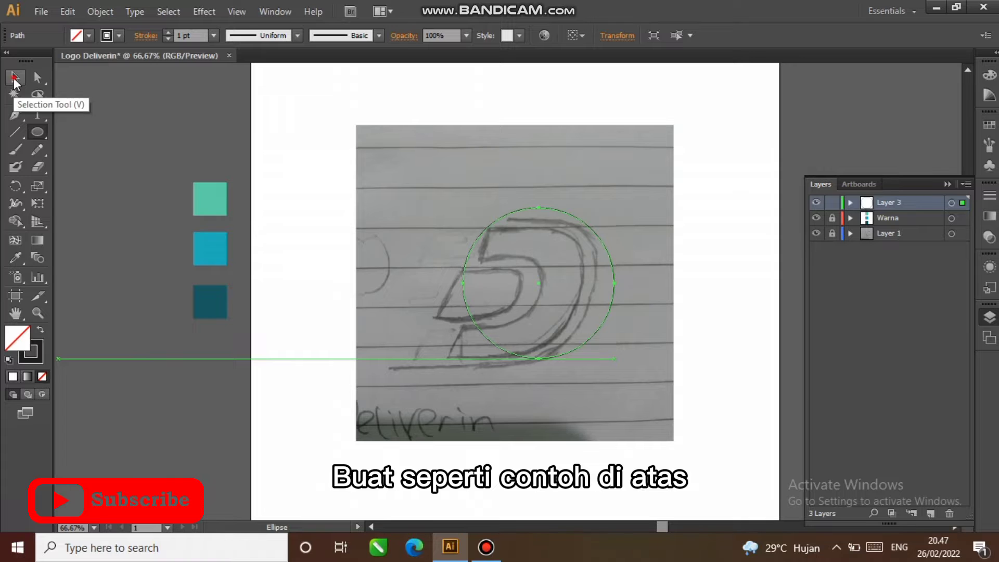
pyautogui.scroll(1, 602, 260)
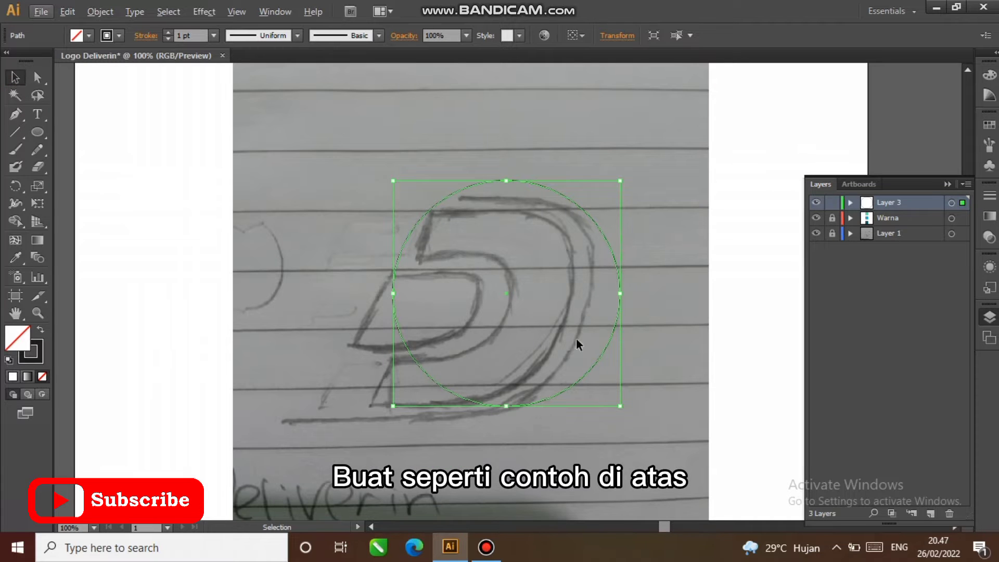
pyautogui.press('alt')
pyautogui.click(611, 326)
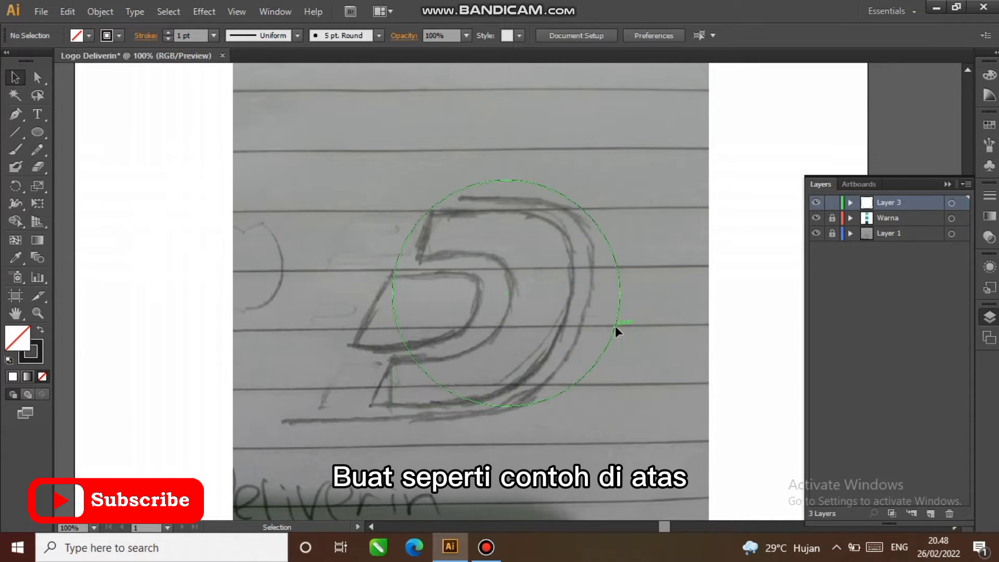
pyautogui.doubleClick(609, 326)
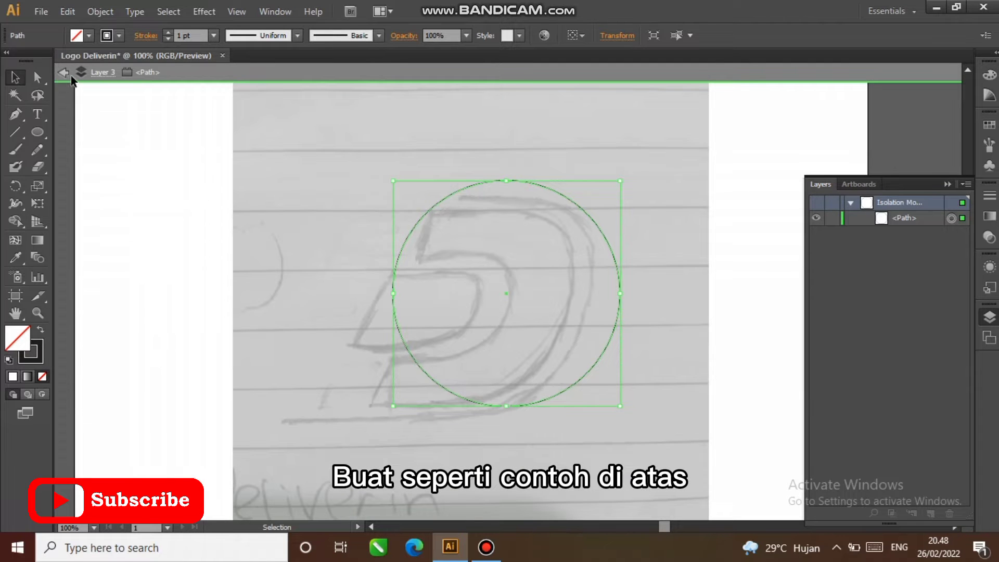
pyautogui.click(63, 77)
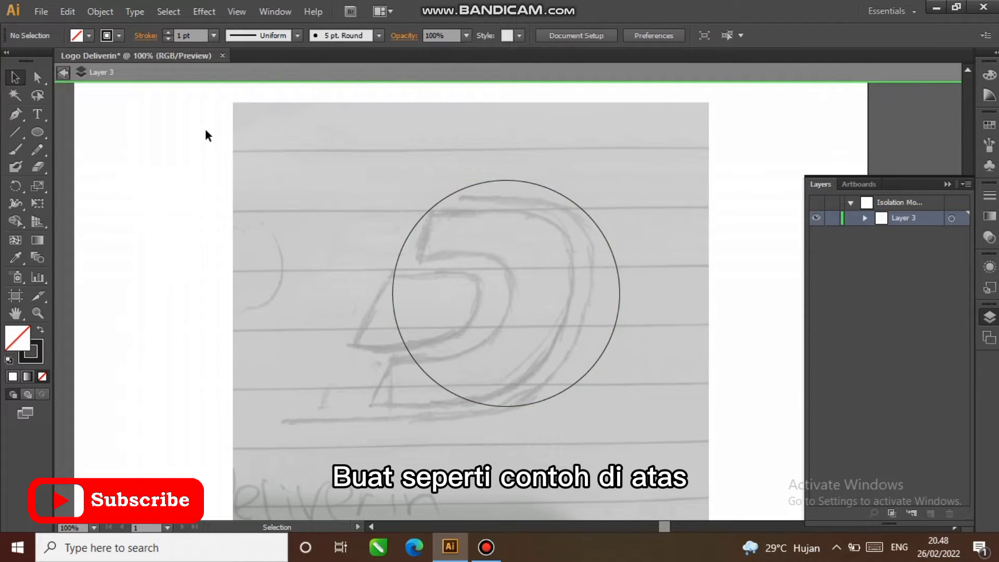
pyautogui.click(64, 74)
# Step: Move the circle left onto the sketched D's large curve and narrow it into a slightly upright oval
pyautogui.moveTo(615, 329); pyautogui.dragTo(567, 316)
pyautogui.moveTo(455, 170); pyautogui.dragTo(457, 203)
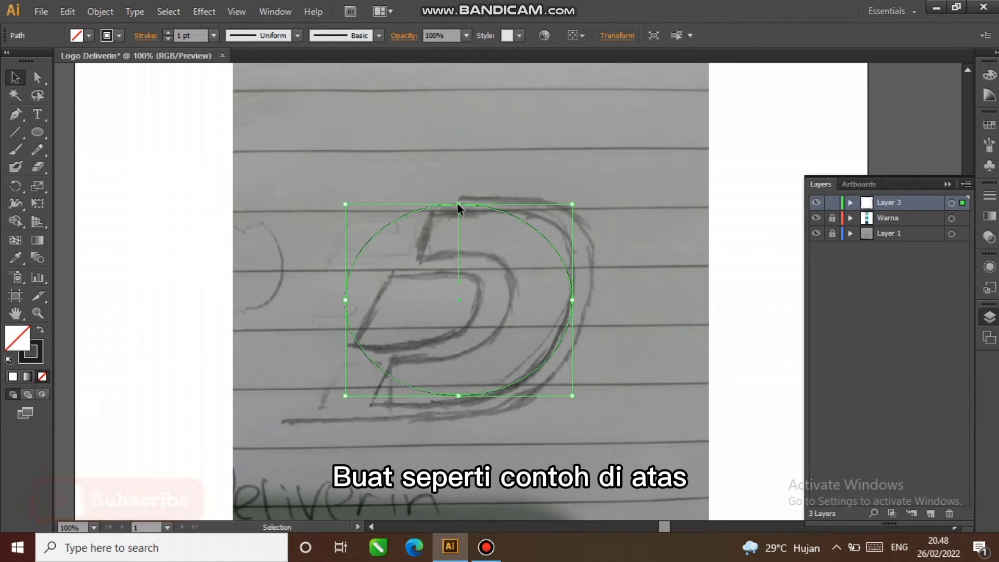
pyautogui.hotkey('ctrl', 'z')
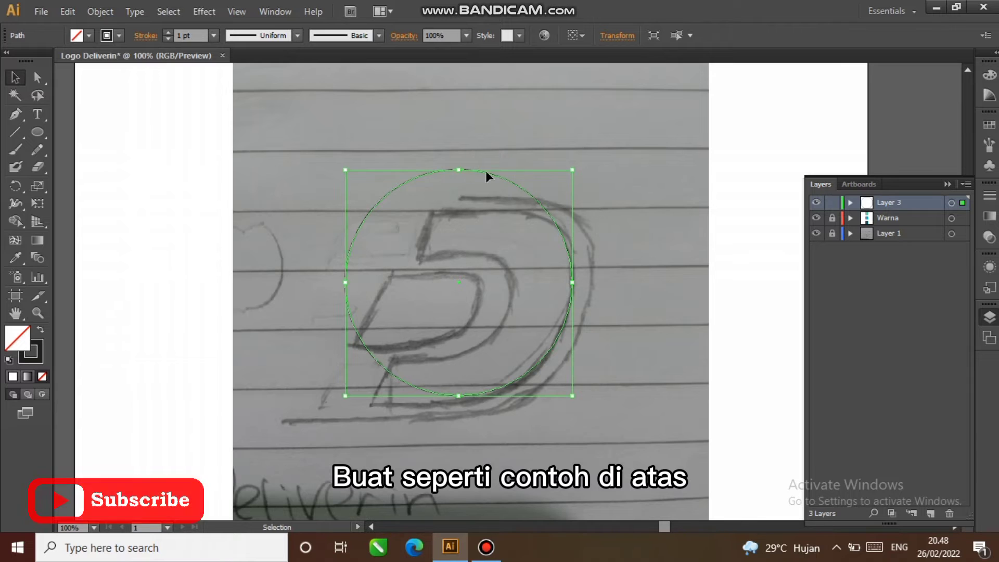
pyautogui.moveTo(572, 282); pyautogui.dragTo(546, 282)
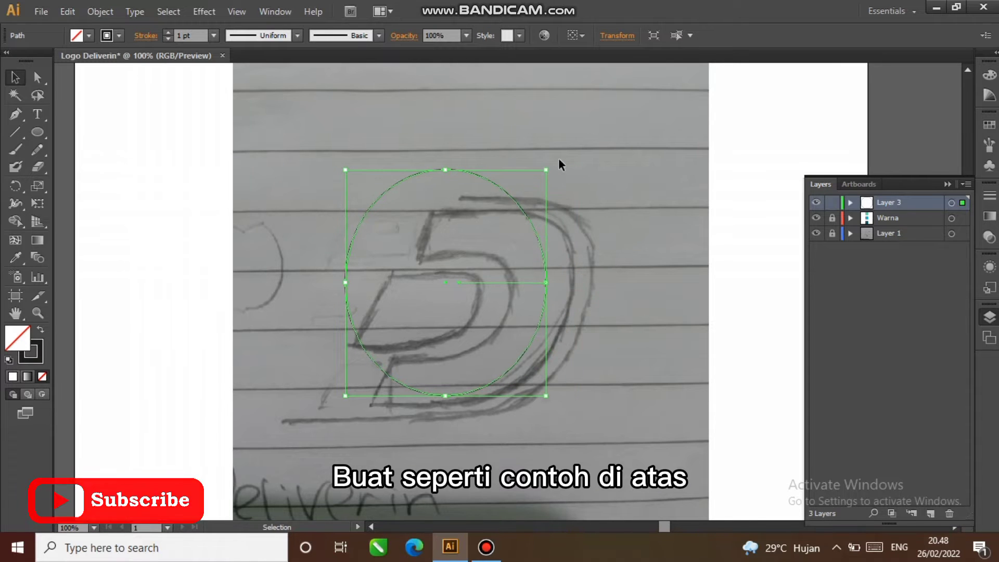
# Step: Rotate the oval clockwise and reposition it so its right side follows the sketched D's large curve
pyautogui.moveTo(551, 166); pyautogui.dragTo(603, 190)
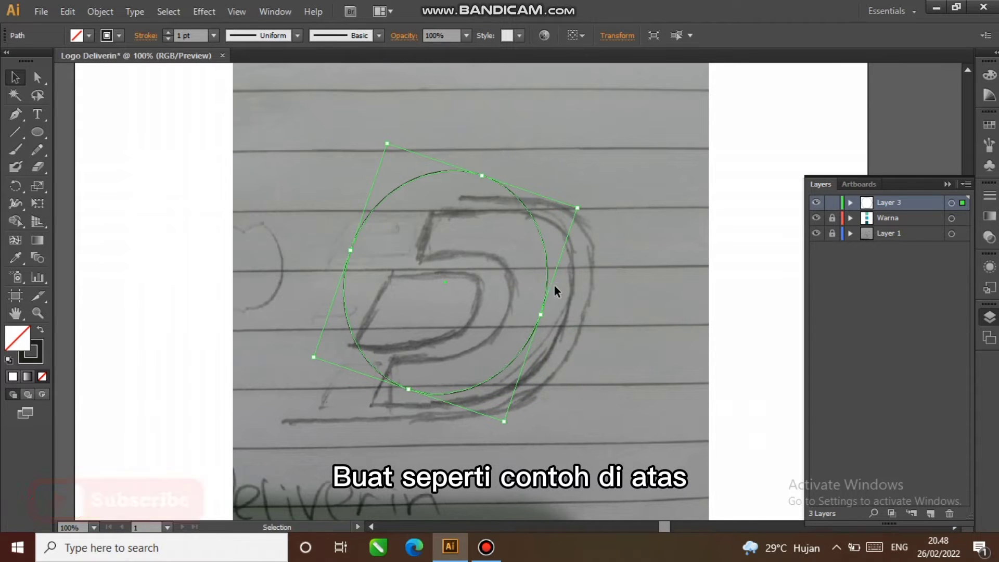
pyautogui.moveTo(572, 291); pyautogui.dragTo(566, 290)
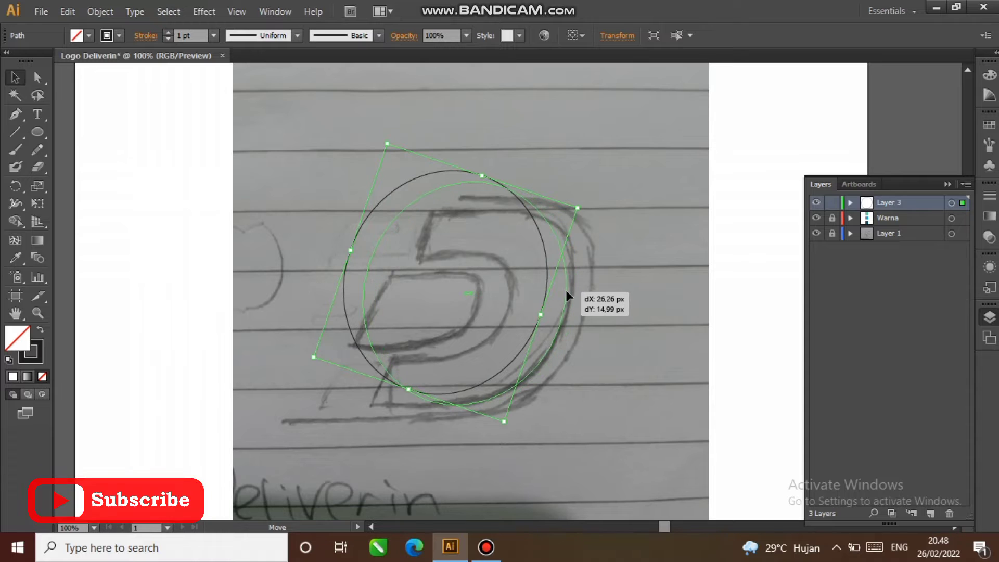
pyautogui.moveTo(596, 230); pyautogui.dragTo(597, 231)
pyautogui.moveTo(501, 185); pyautogui.dragTo(623, 240)
pyautogui.moveTo(573, 279); pyautogui.dragTo(572, 276)
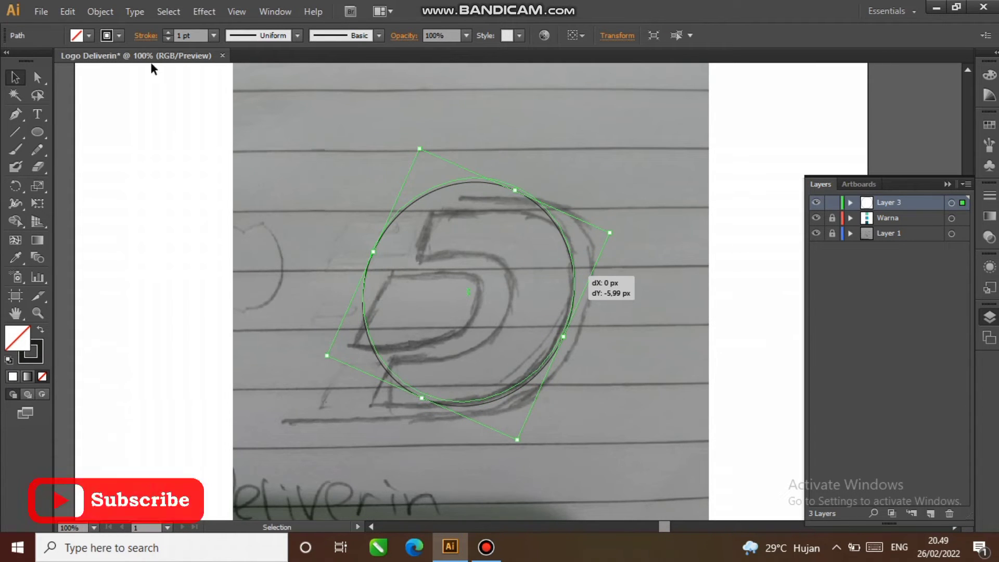
# Step: Set the oval's stroke weight to 3 pt and deselect it
pyautogui.click(169, 32)
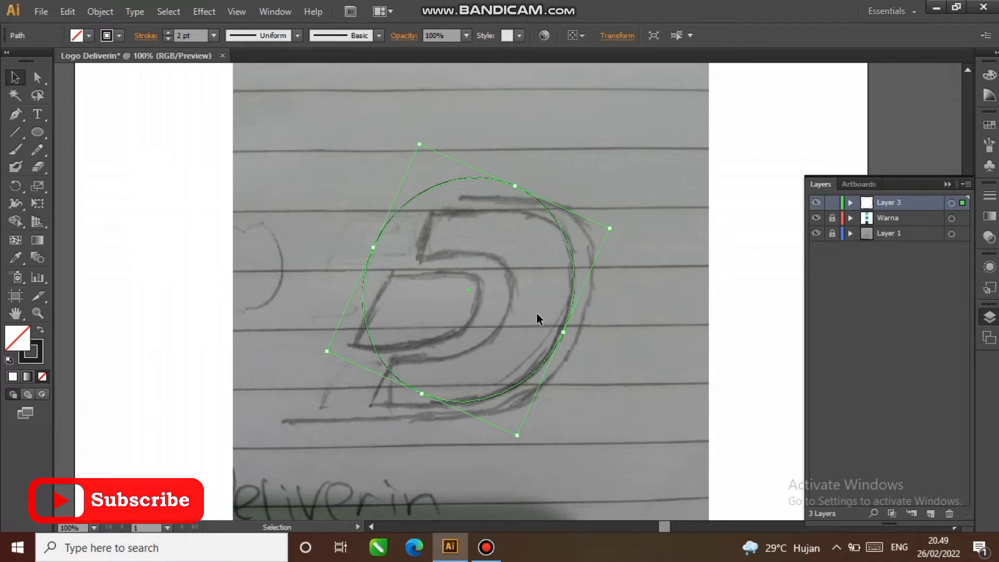
pyautogui.click(168, 32)
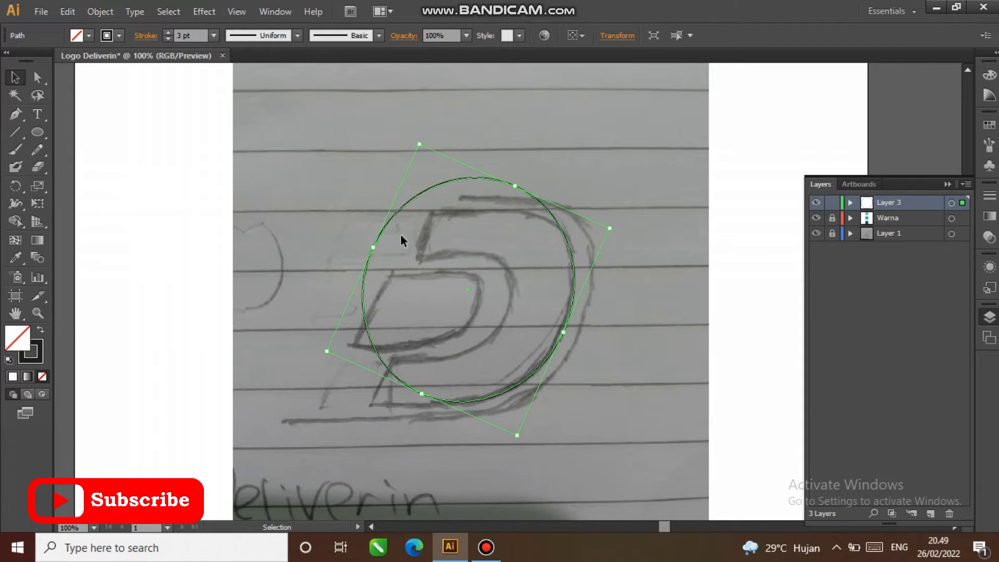
pyautogui.click(532, 310)
# Step: Duplicate the large oval, scale the copy down proportionally, and fit it to the sketch's middle curve
pyautogui.scroll(1, 557, 216)
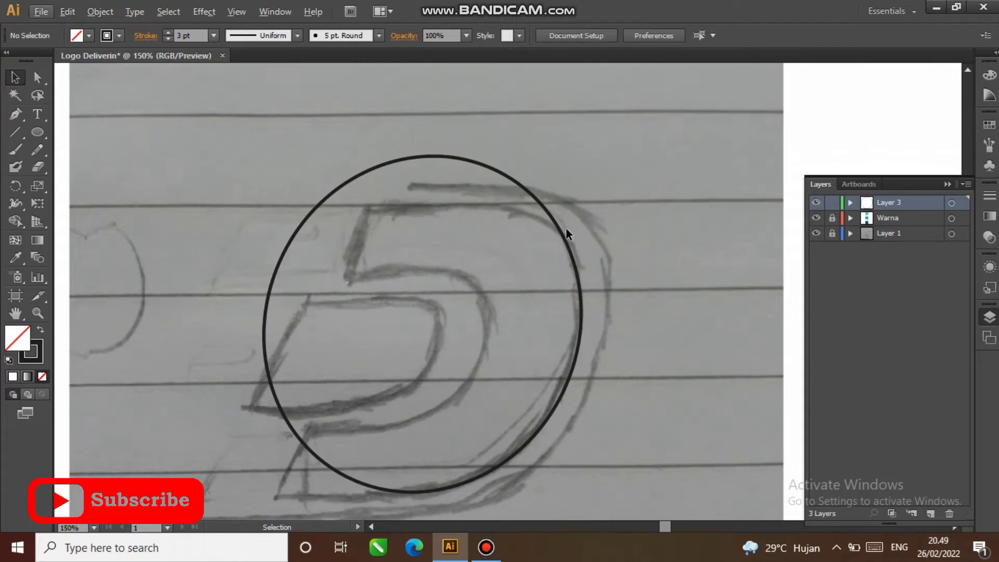
pyautogui.click(44, 135)
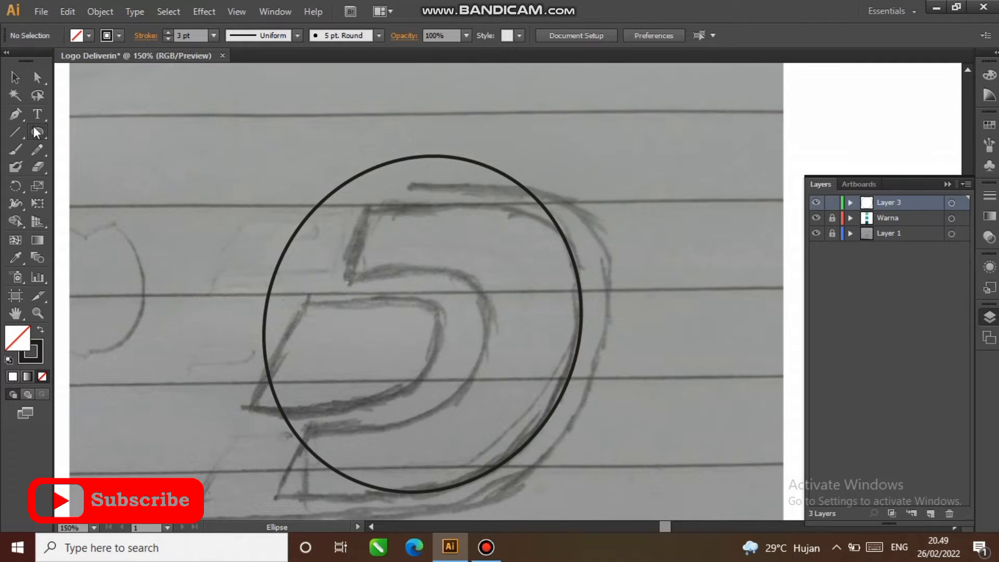
pyautogui.click(15, 78)
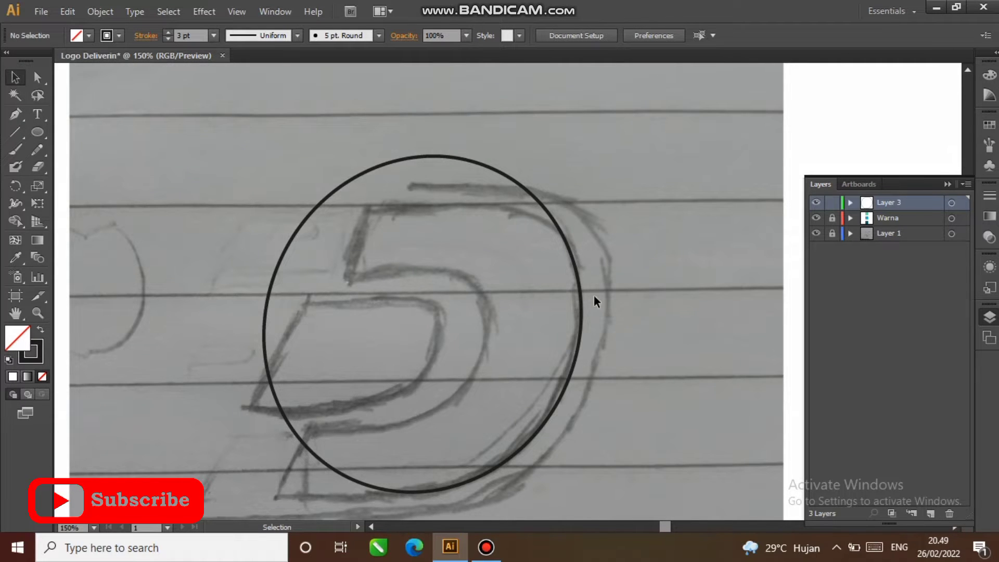
pyautogui.click(582, 305)
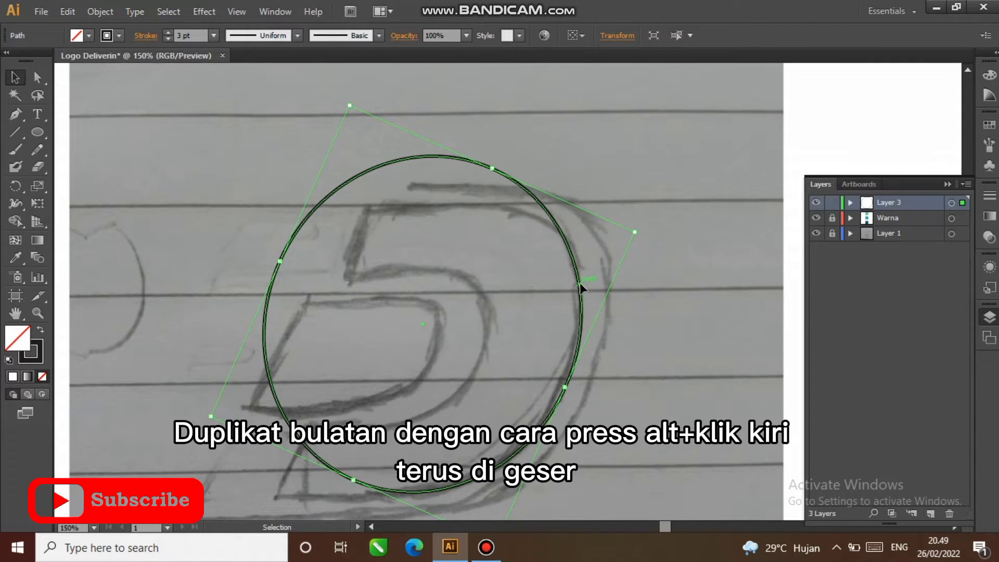
pyautogui.moveTo(584, 286); pyautogui.dragTo(504, 242)
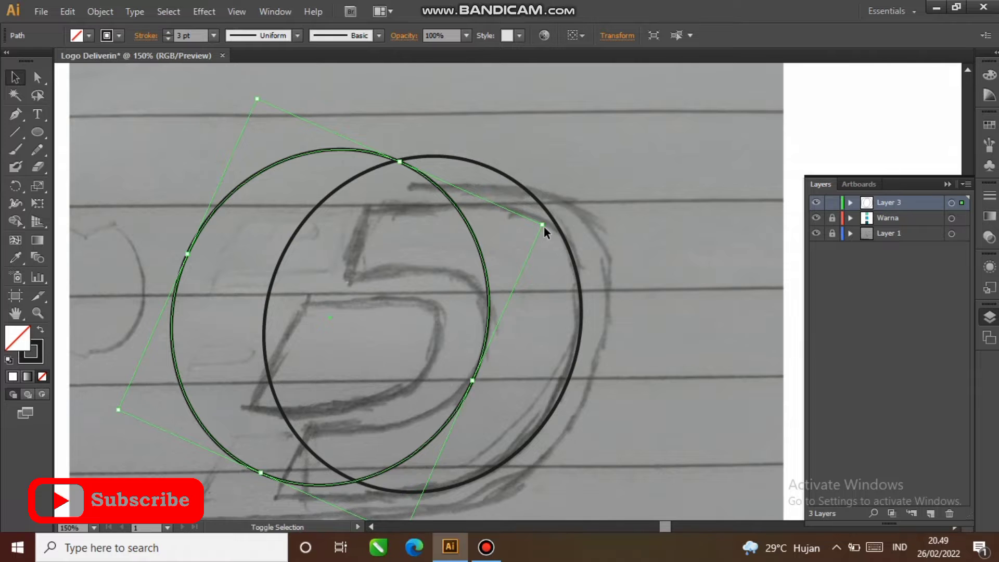
pyautogui.moveTo(541, 223); pyautogui.dragTo(458, 261)
pyautogui.moveTo(423, 311); pyautogui.dragTo(487, 319)
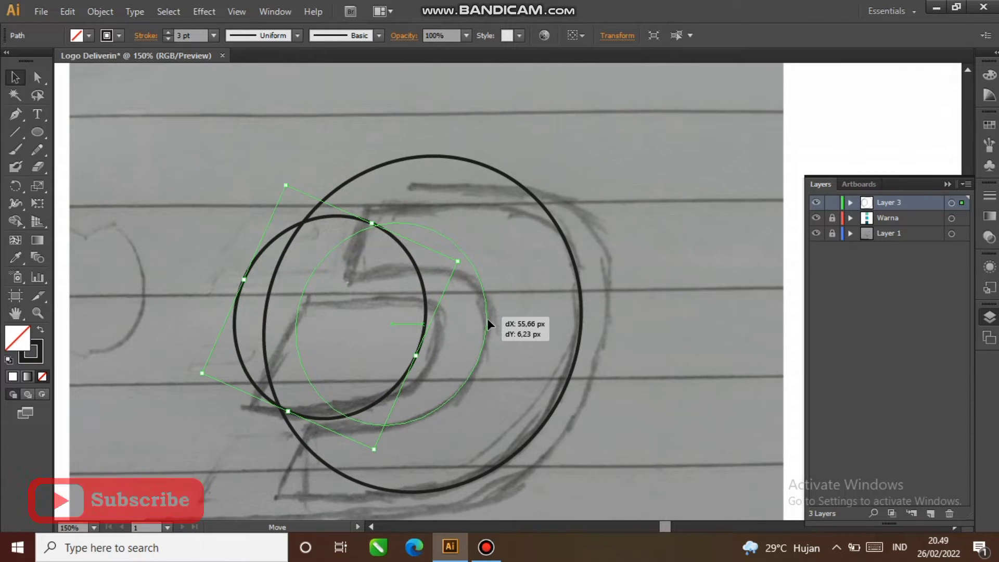
pyautogui.click(541, 323)
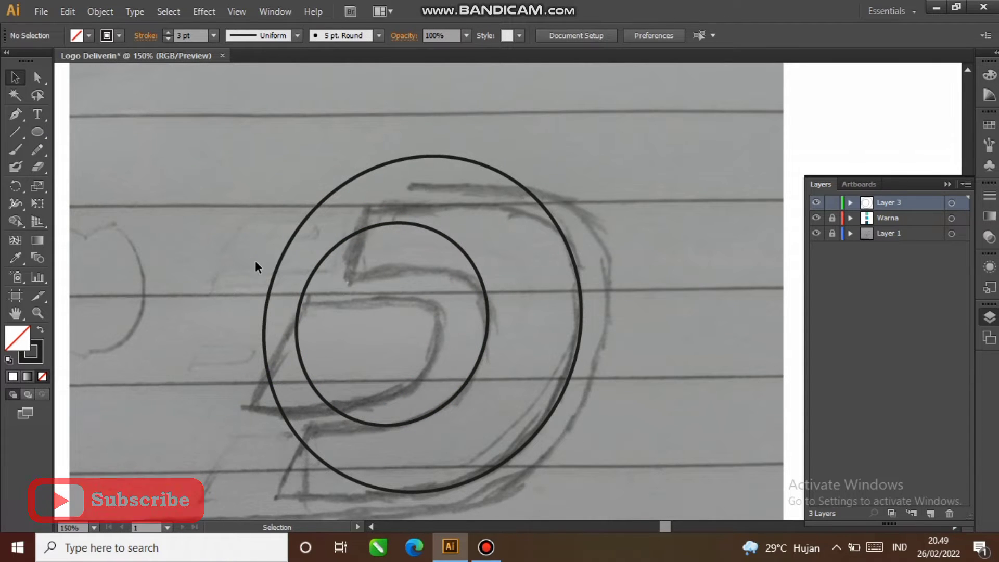
# Step: Duplicate the middle oval and shrink the copy proportionally near the sketch's innermost curve
pyautogui.click(483, 325)
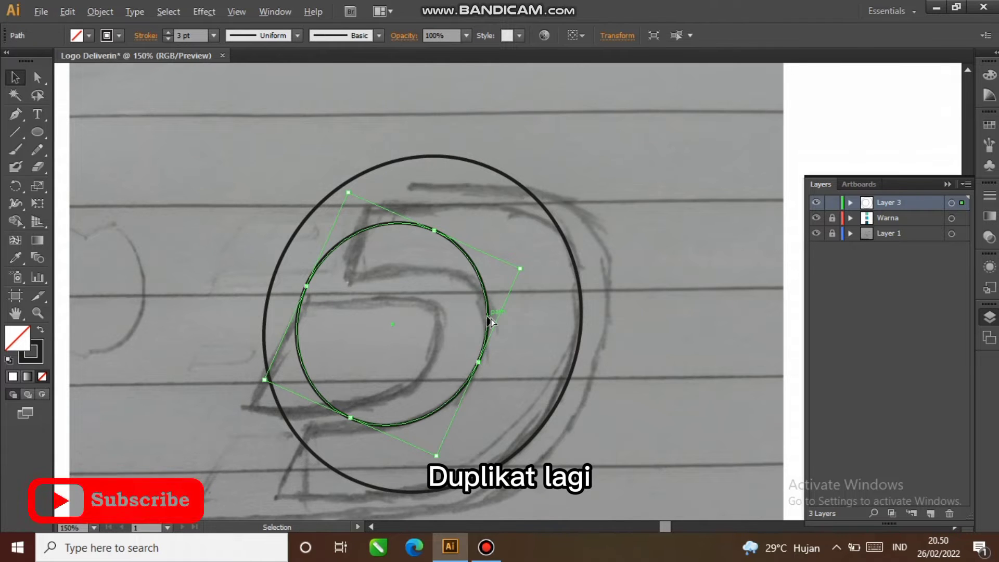
pyautogui.moveTo(469, 318); pyautogui.dragTo(448, 315)
pyautogui.scroll(2, 448, 315)
pyautogui.hotkey('alt', 'shift')
pyautogui.moveTo(519, 221); pyautogui.dragTo(485, 246)
pyautogui.press('space')
pyautogui.moveTo(476, 307); pyautogui.dragTo(524, 255)
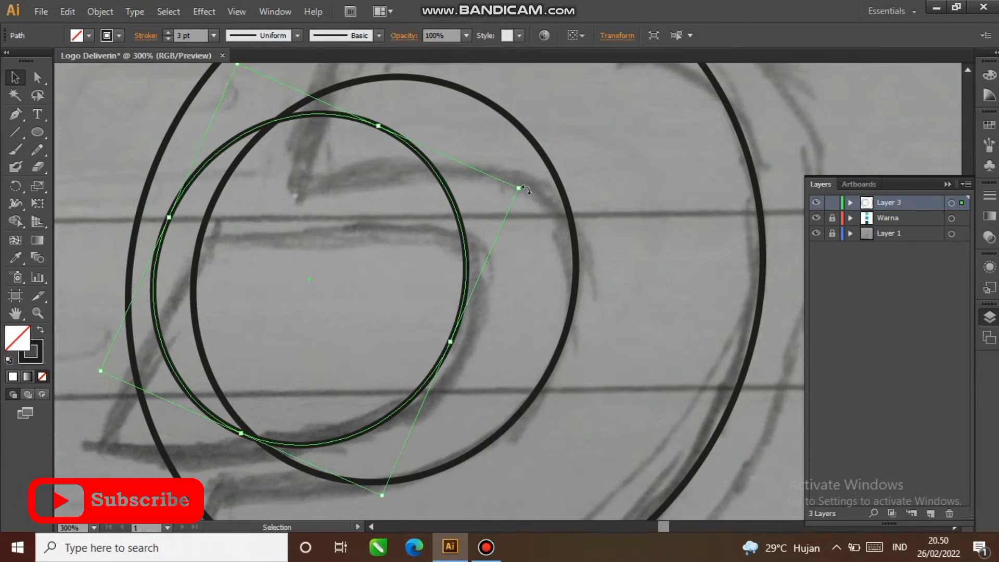
# Step: Rotate the smallest oval clockwise, shrink it further, and align it with the sketch's innermost curve
pyautogui.moveTo(524, 187); pyautogui.dragTo(524, 242)
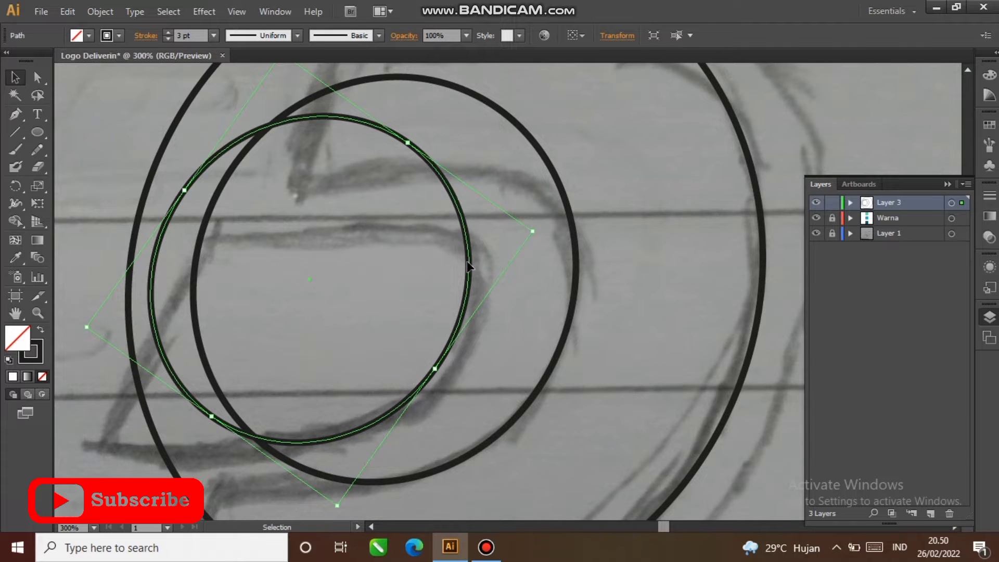
pyautogui.moveTo(469, 263); pyautogui.dragTo(478, 274)
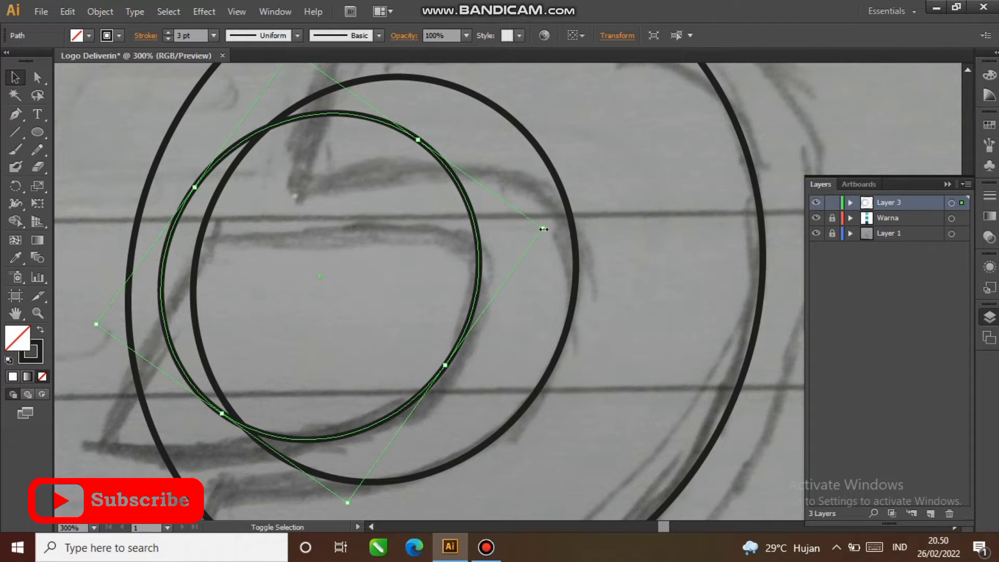
pyautogui.moveTo(543, 230); pyautogui.dragTo(517, 244)
pyautogui.moveTo(464, 269)
pyautogui.mouseDown()
pyautogui.moveTo(463, 281)
pyautogui.moveTo(478, 281)
pyautogui.mouseUp()
pyautogui.moveTo(534, 252); pyautogui.dragTo(521, 258)
pyautogui.moveTo(467, 291); pyautogui.dragTo(471, 292)
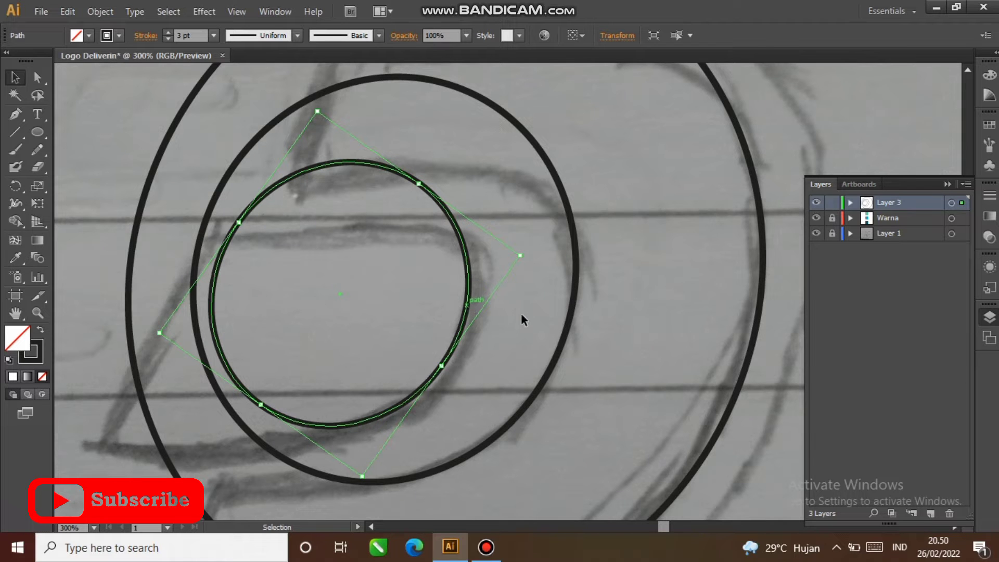
pyautogui.scroll(-1, 522, 308)
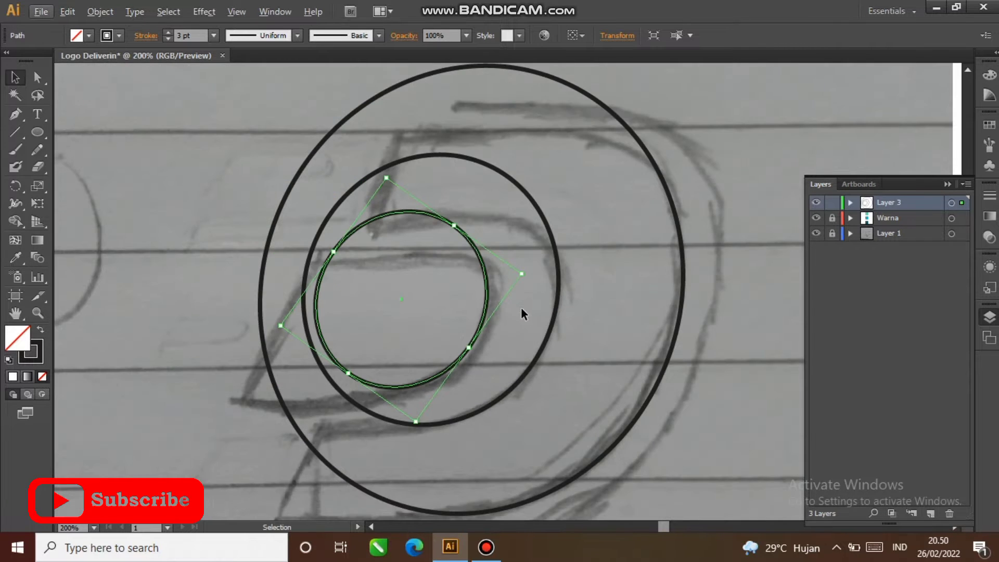
pyautogui.click(522, 309)
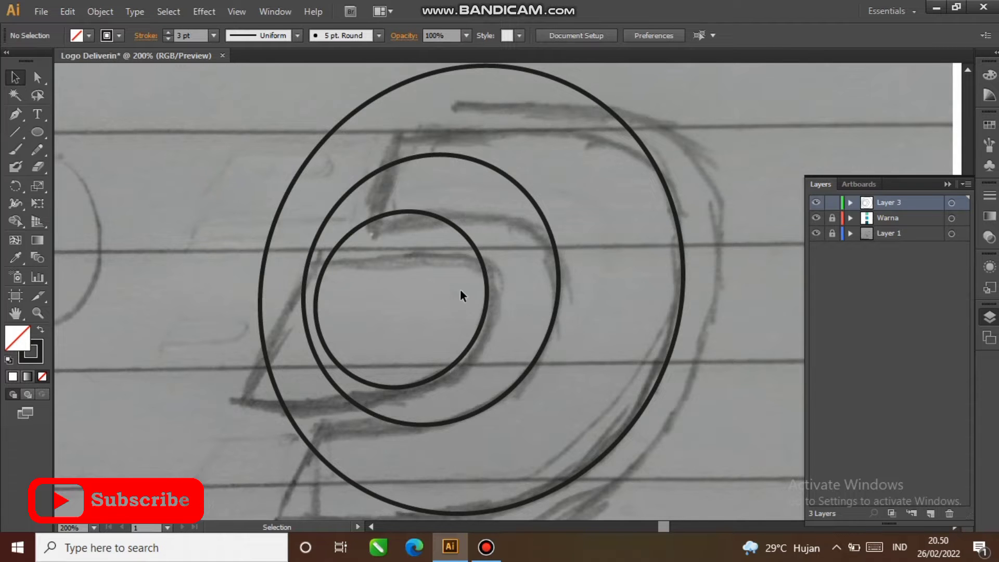
# Step: Draw a horizontal rectangle over the sketched D's upper bar and extend its left side past the large oval
pyautogui.click(35, 131)
pyautogui.keyDown('alt'); pyautogui.click(35, 133); pyautogui.keyUp('alt')
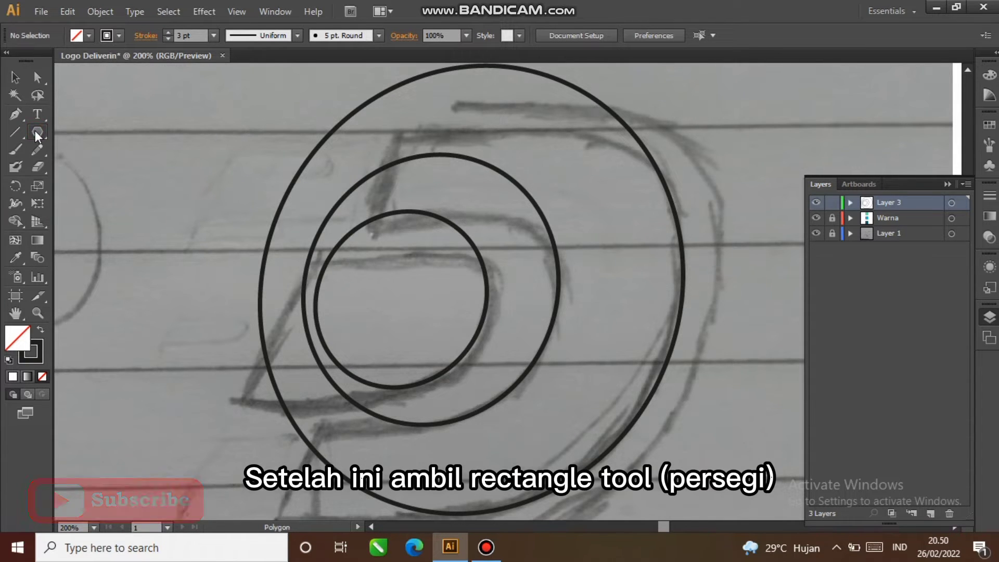
pyautogui.keyDown('alt'); pyautogui.click(35, 131); pyautogui.keyUp('alt')
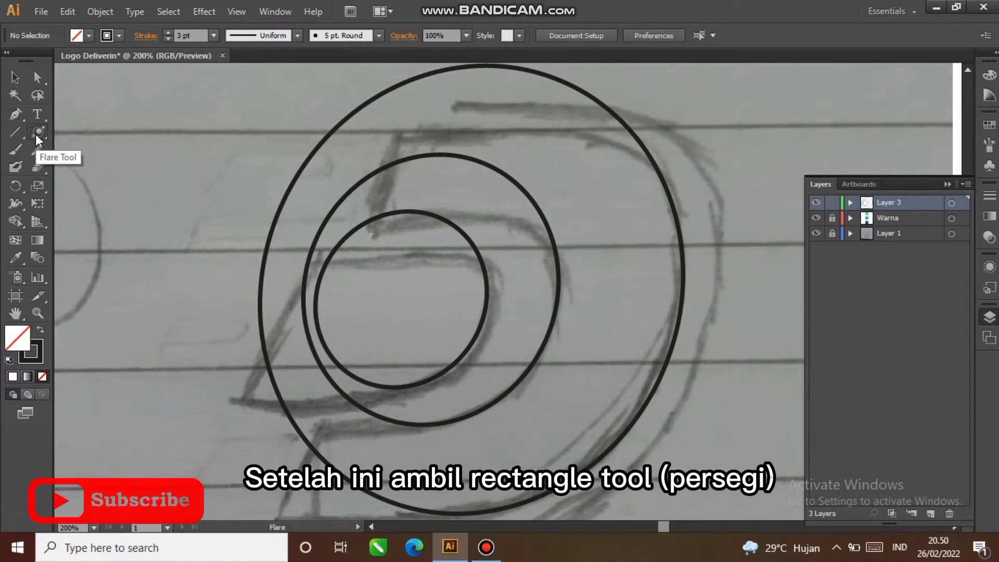
pyautogui.keyDown('alt'); pyautogui.click(36, 133); pyautogui.keyUp('alt')
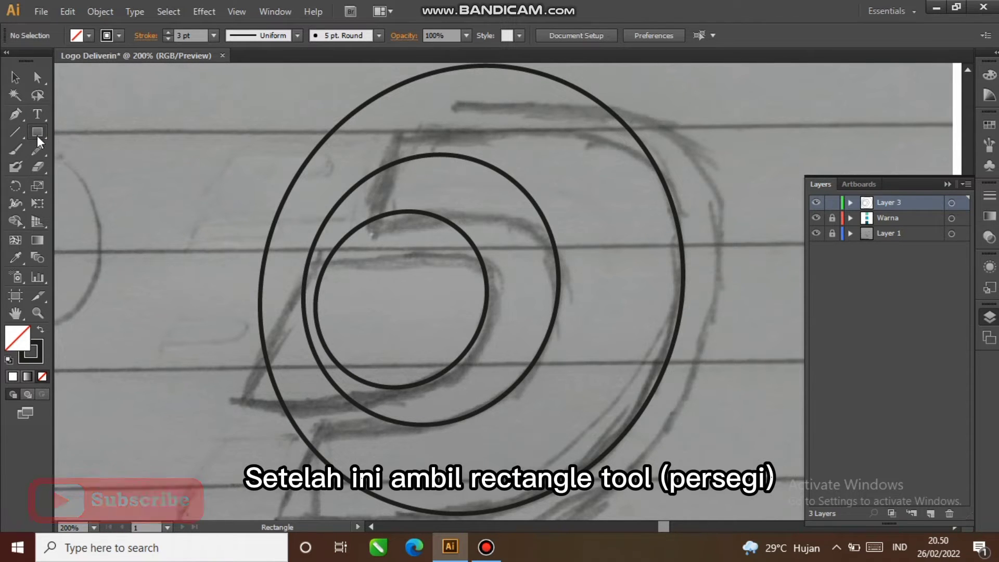
pyautogui.moveTo(150, 128); pyautogui.dragTo(181, 161)
pyautogui.hotkey('ctrl', 'z')
pyautogui.moveTo(390, 132); pyautogui.dragTo(717, 217)
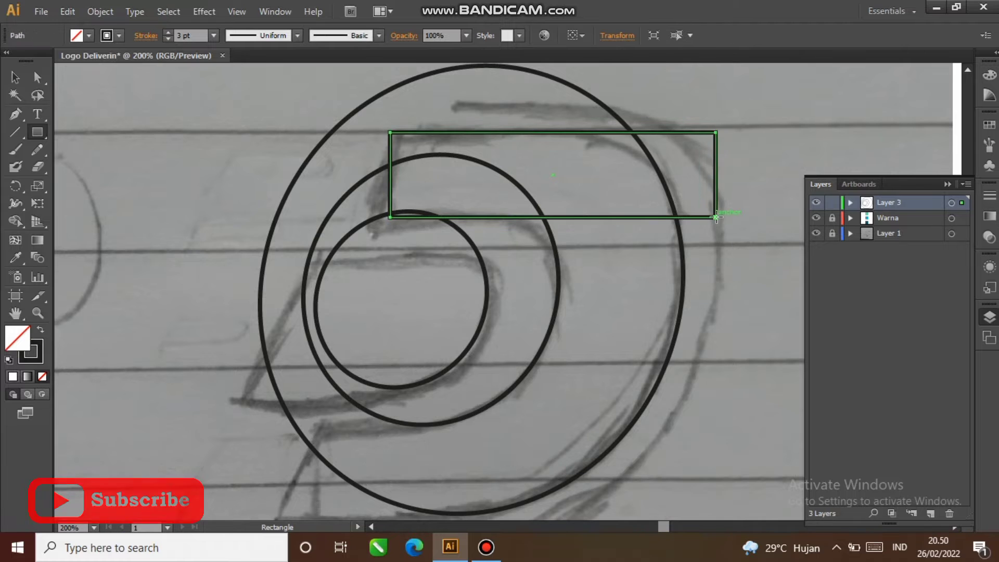
pyautogui.click(14, 77)
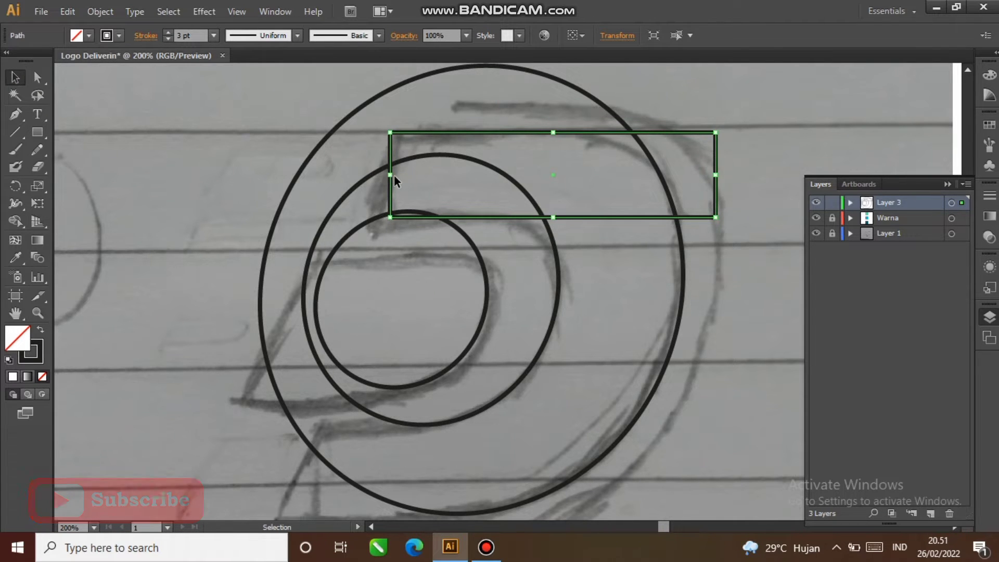
pyautogui.moveTo(391, 175); pyautogui.dragTo(245, 175)
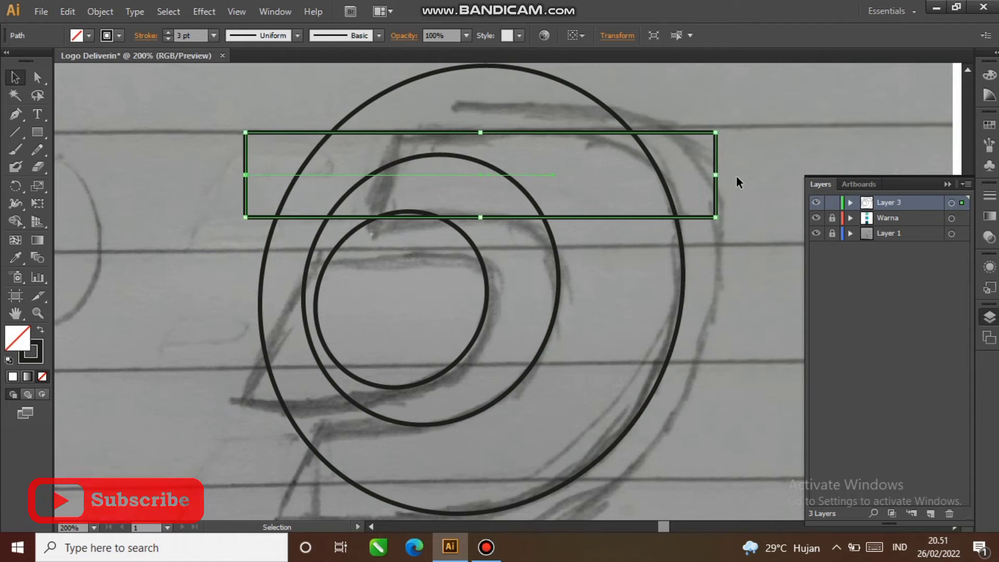
# Step: Extend the upper rectangle's right side past the large oval and the sketch's outer curve
pyautogui.moveTo(717, 175); pyautogui.dragTo(738, 175)
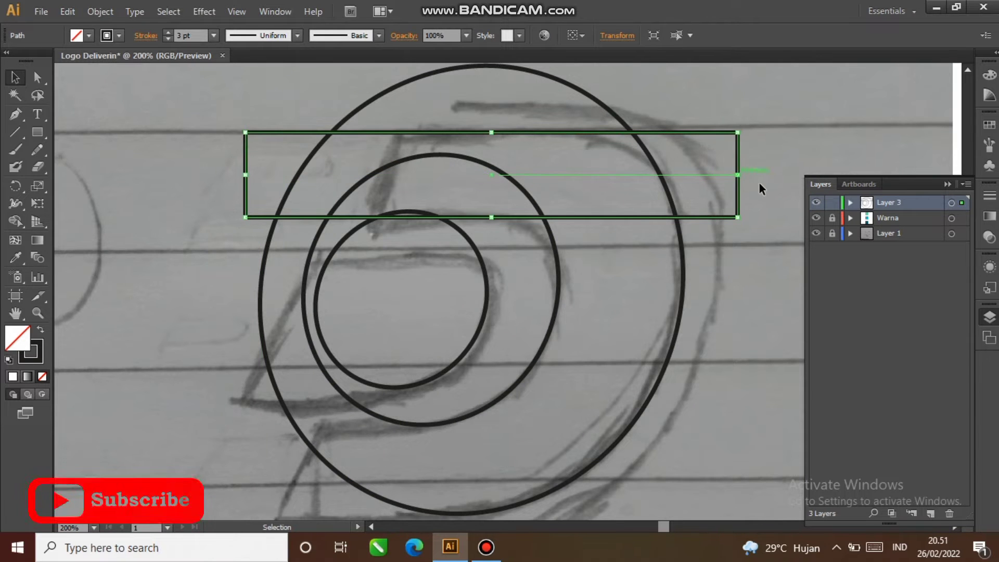
pyautogui.click(759, 183)
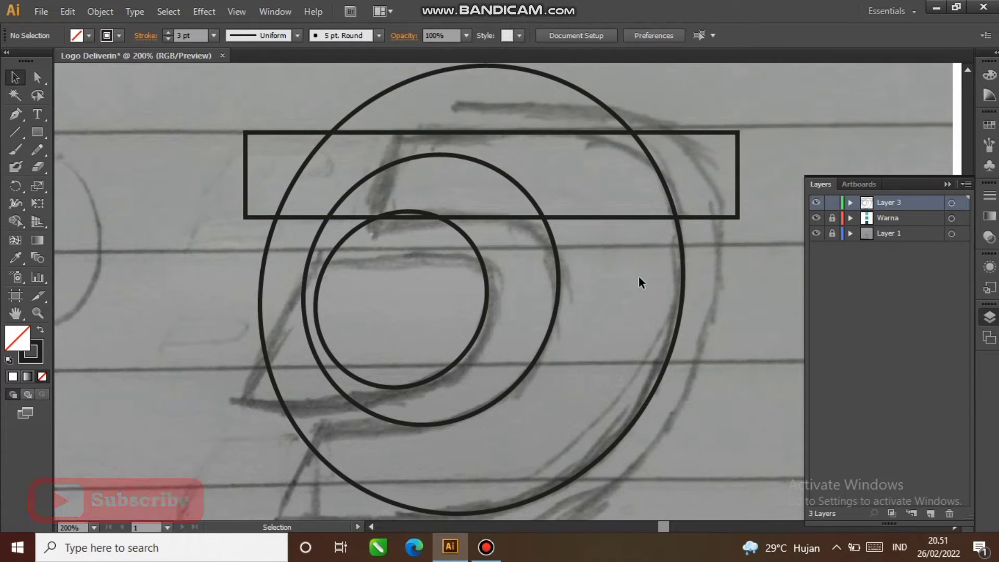
pyautogui.scroll(-1, 624, 282)
pyautogui.scroll(-1, 494, 333)
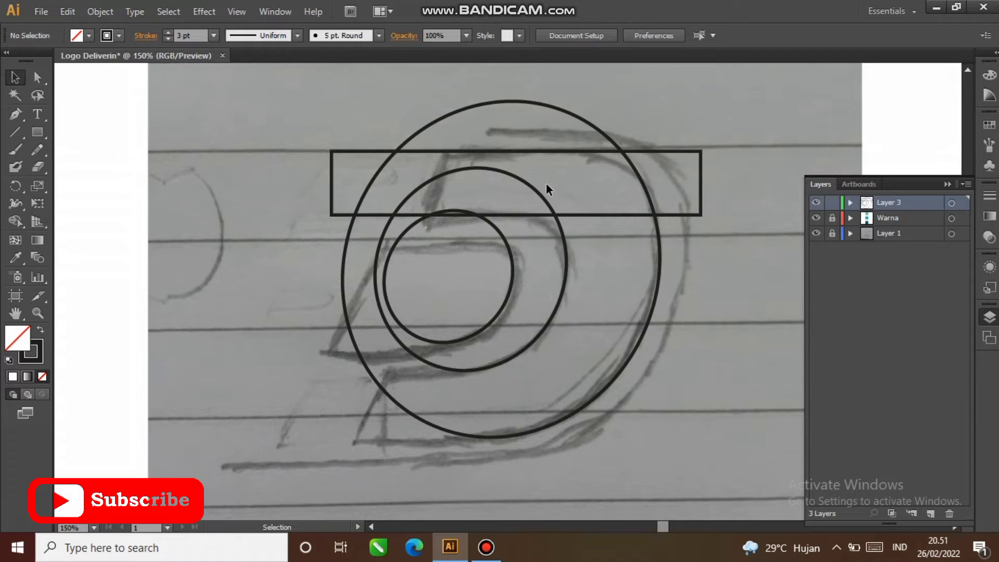
# Step: Duplicate the rectangle down over the sketched D's lower bar, with its upper edge touching the bottom of the middle oval
pyautogui.click(597, 214)
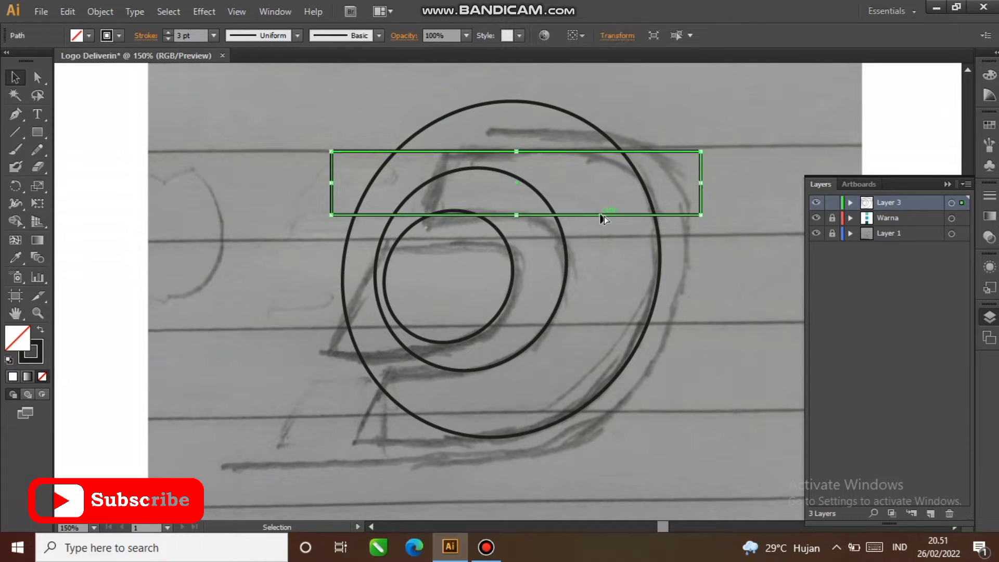
pyautogui.moveTo(599, 218); pyautogui.dragTo(591, 437)
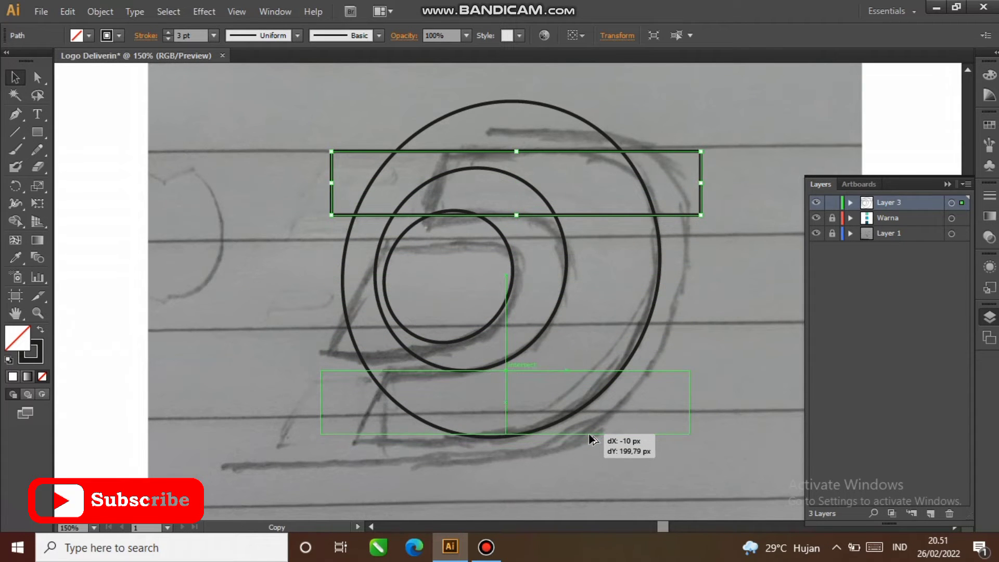
pyautogui.moveTo(459, 384); pyautogui.dragTo(460, 383)
pyautogui.scroll(4, 463, 364)
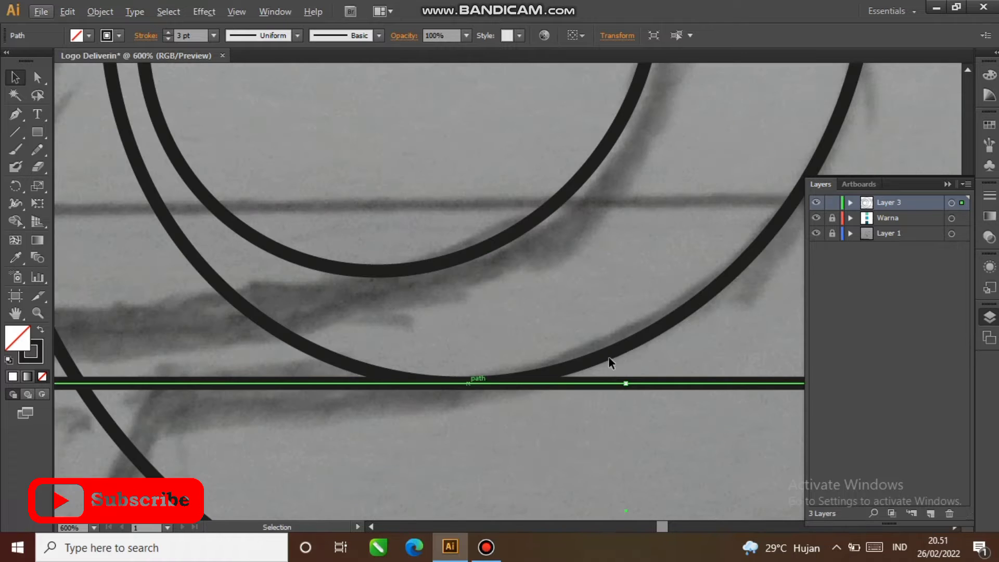
pyautogui.keyDown('shift'); pyautogui.click(601, 378); pyautogui.keyUp('shift')
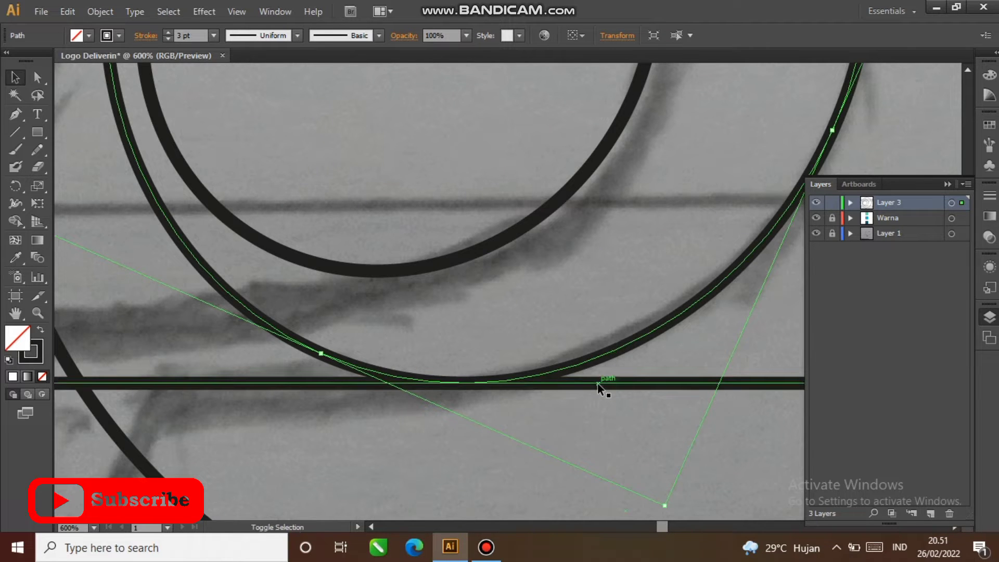
pyautogui.keyDown('shift'); pyautogui.click(597, 383); pyautogui.keyUp('shift')
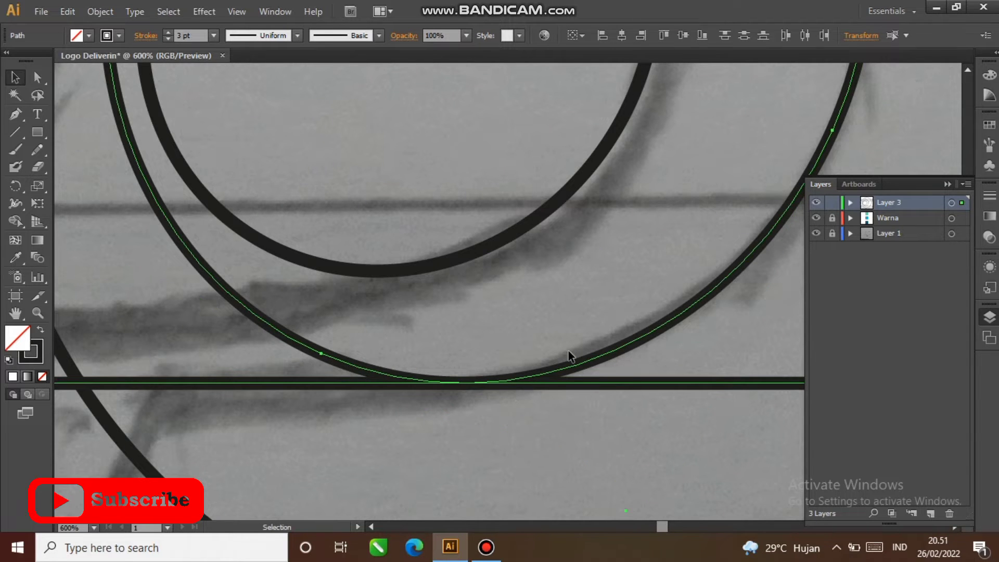
pyautogui.click(548, 404)
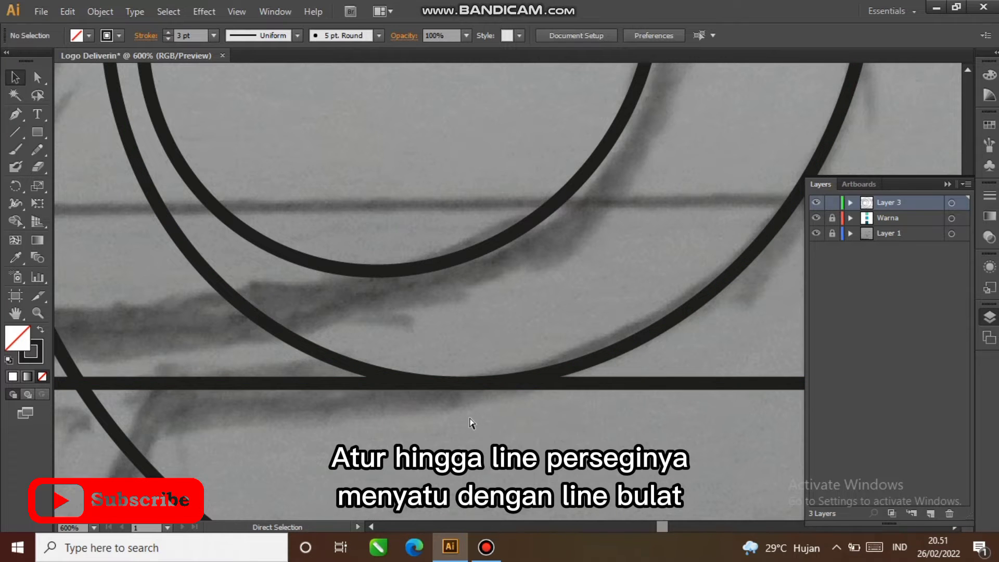
# Step: Check in Outline view how the lower rectangle's edges meet the bottoms of the middle and large ovals, then return to Preview
pyautogui.hotkey('ctrl', 'y')
pyautogui.hotkey('ctrl', 'y')
pyautogui.hotkey('ctrl', 'y')
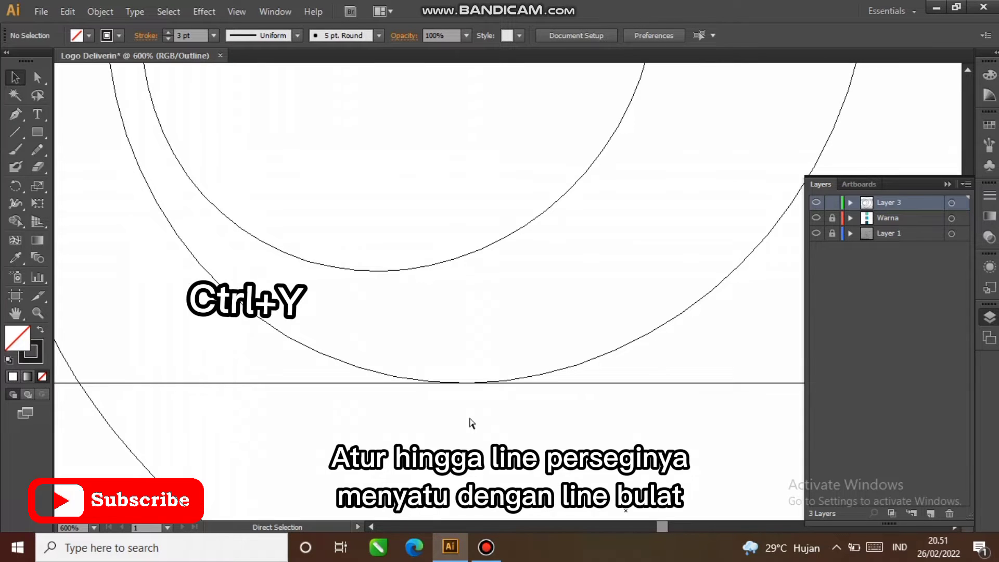
pyautogui.hotkey('ctrl', 'y')
pyautogui.hotkey('ctrl', 'y')
pyautogui.scroll(3, 463, 383)
pyautogui.scroll(-5, 310, 364)
pyautogui.scroll(5, 316, 407)
pyautogui.moveTo(305, 374); pyautogui.dragTo(337, 453)
pyautogui.scroll(-2, 334, 420)
pyautogui.scroll(-3, 336, 423)
pyautogui.moveTo(414, 482); pyautogui.dragTo(482, 263)
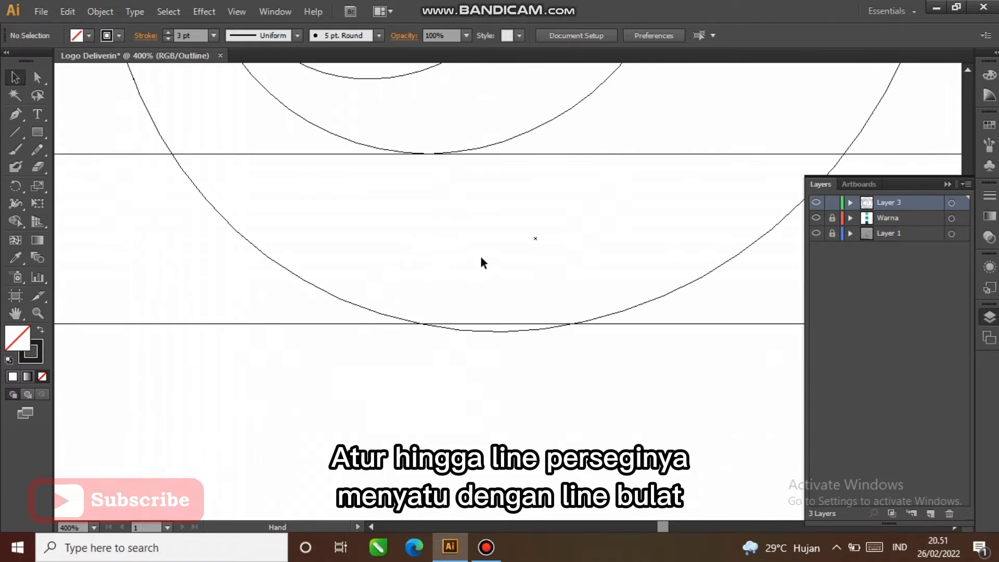
pyautogui.keyDown('alt'); pyautogui.scroll(-2, 507, 270); pyautogui.keyUp('alt')
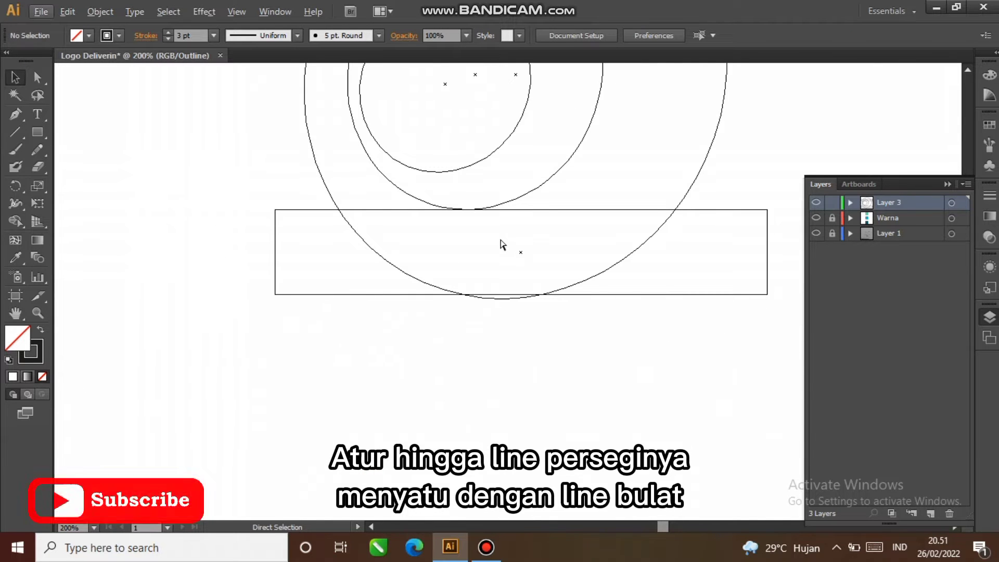
pyautogui.hotkey('ctrl', 'y')
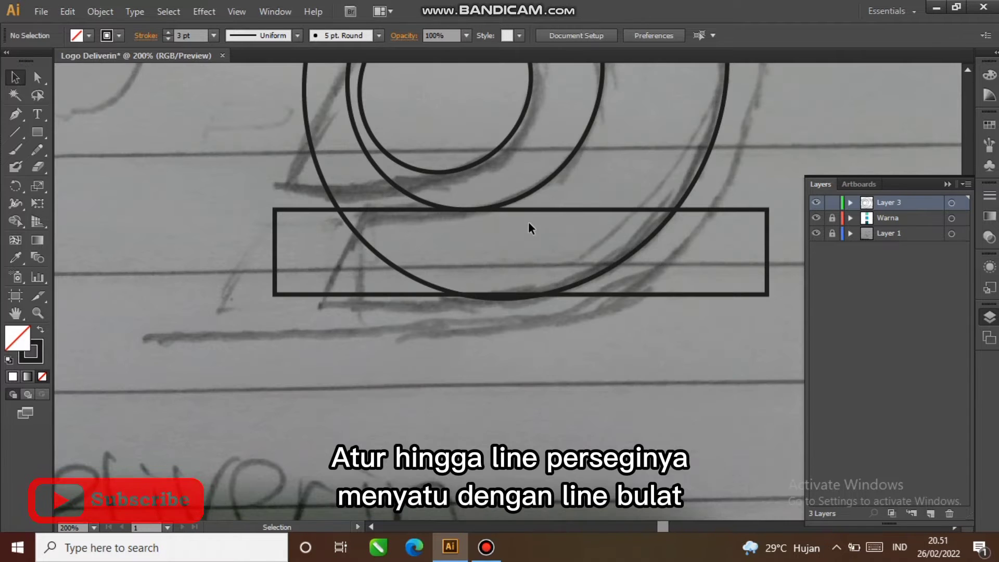
# Step: Stretch the lower rectangle's bottom edge in Outline view until it meets the bottom of the large oval
pyautogui.moveTo(530, 225); pyautogui.dragTo(525, 280)
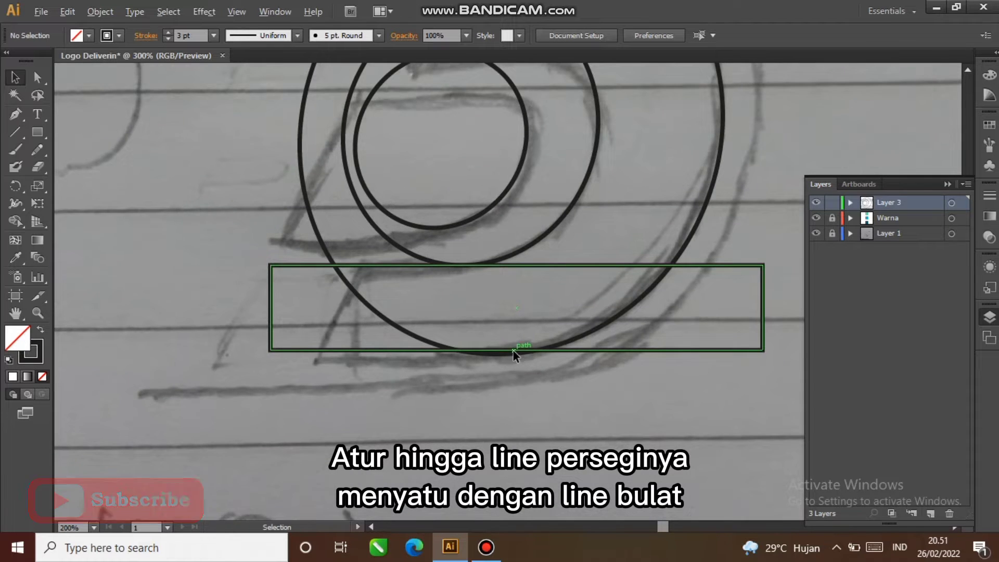
pyautogui.keyDown('alt'); pyautogui.scroll(4, 513, 350); pyautogui.keyUp('alt')
pyautogui.hotkey('ctrl', 'y')
pyautogui.press('v')
pyautogui.click(468, 343)
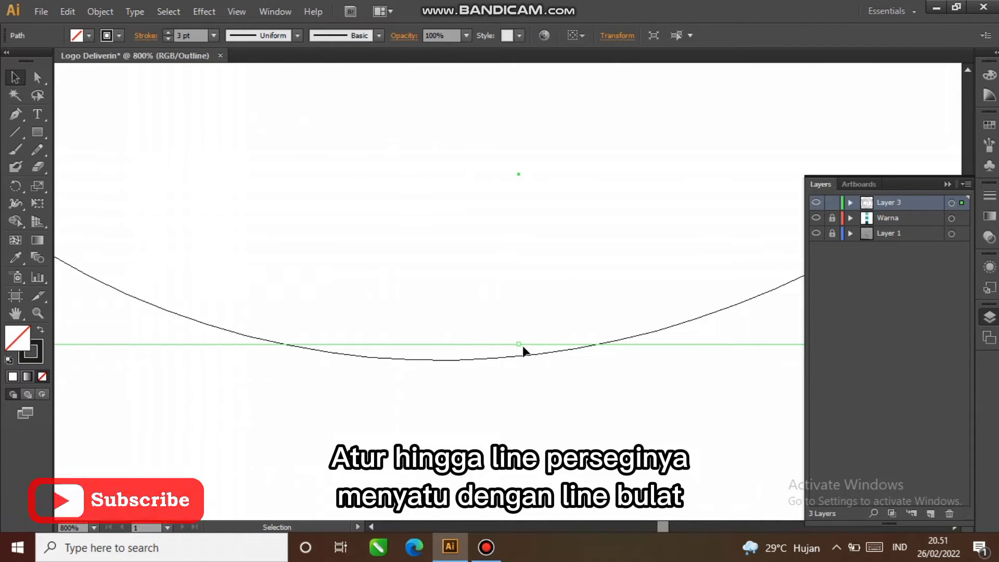
pyautogui.moveTo(518, 342); pyautogui.dragTo(530, 363)
pyautogui.scroll(3, 533, 388)
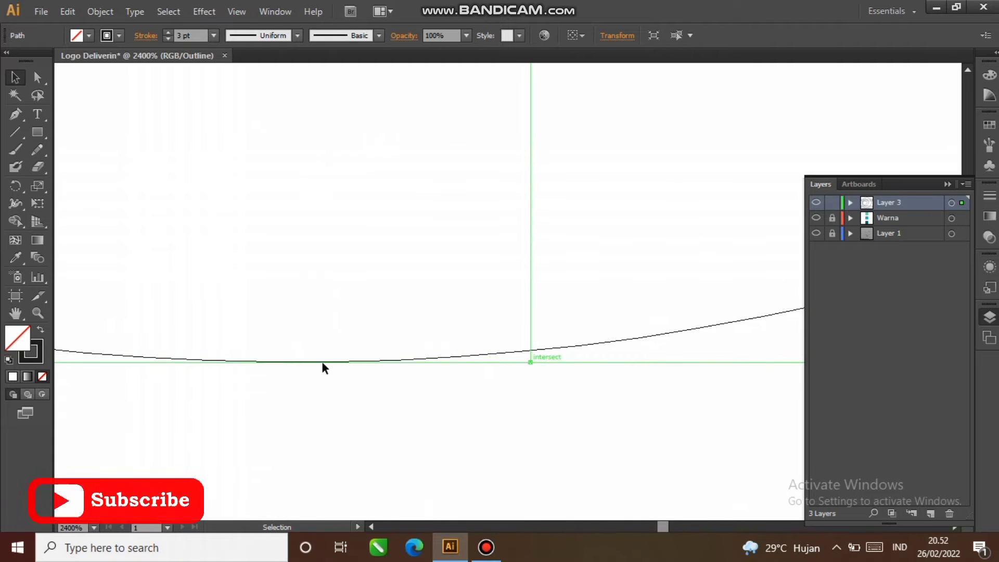
pyautogui.scroll(3, 298, 358)
pyautogui.click(263, 379)
pyautogui.scroll(-12, 312, 385)
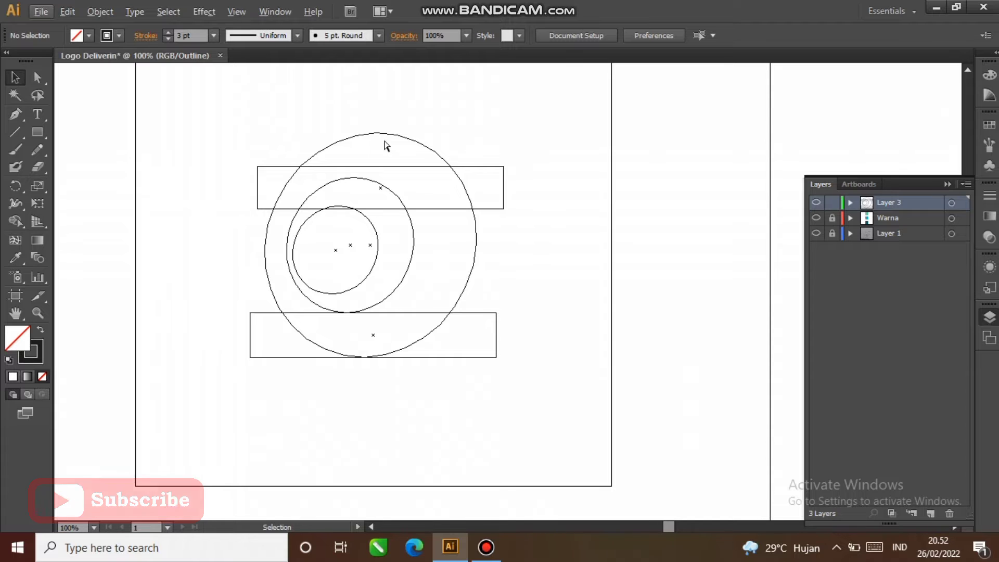
# Step: Return to Preview and delete the rectangle over the sketched D's upper bar
pyautogui.hotkey('ctrl', 'y')
pyautogui.scroll(2, 398, 162)
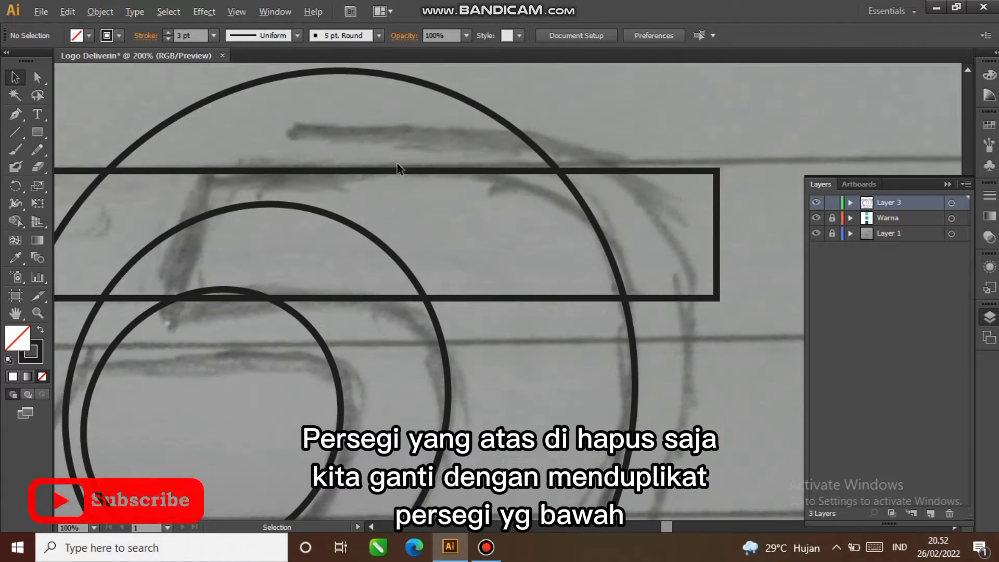
pyautogui.scroll(-1, 398, 164)
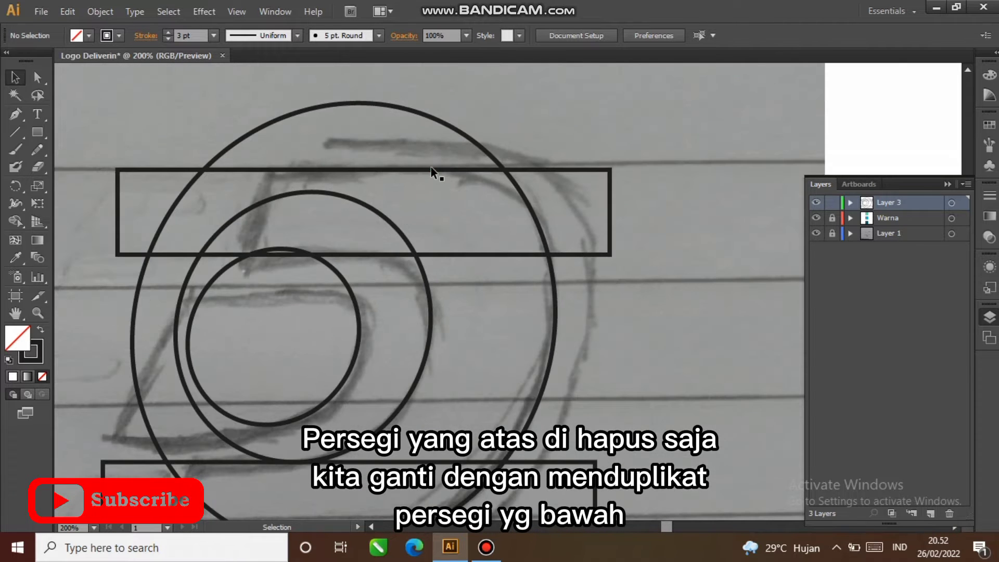
pyautogui.click(430, 167)
pyautogui.press('Delete')
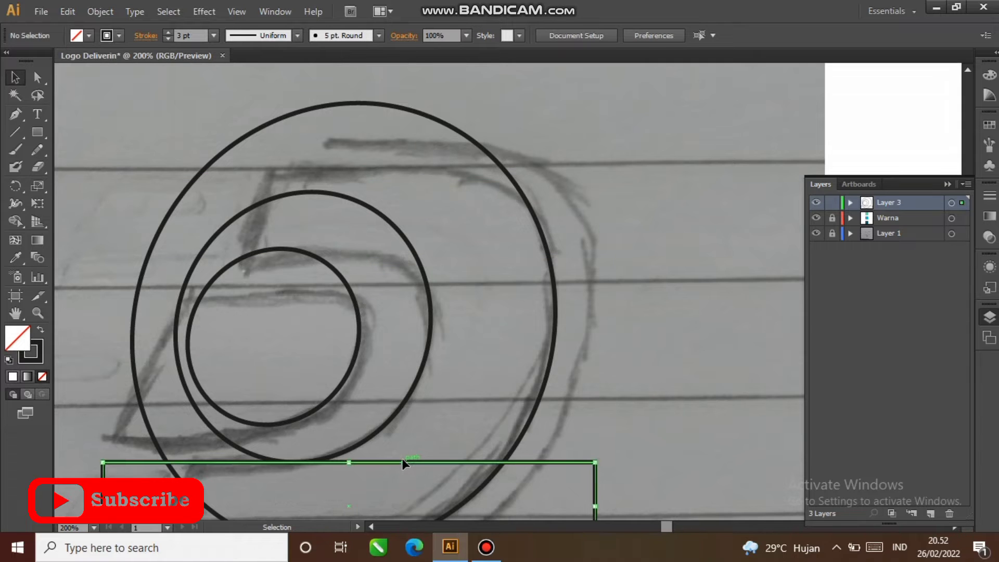
# Step: Duplicate the lower rectangle up over the sketched D's upper bar and show the artwork in Outline view
pyautogui.click(402, 462)
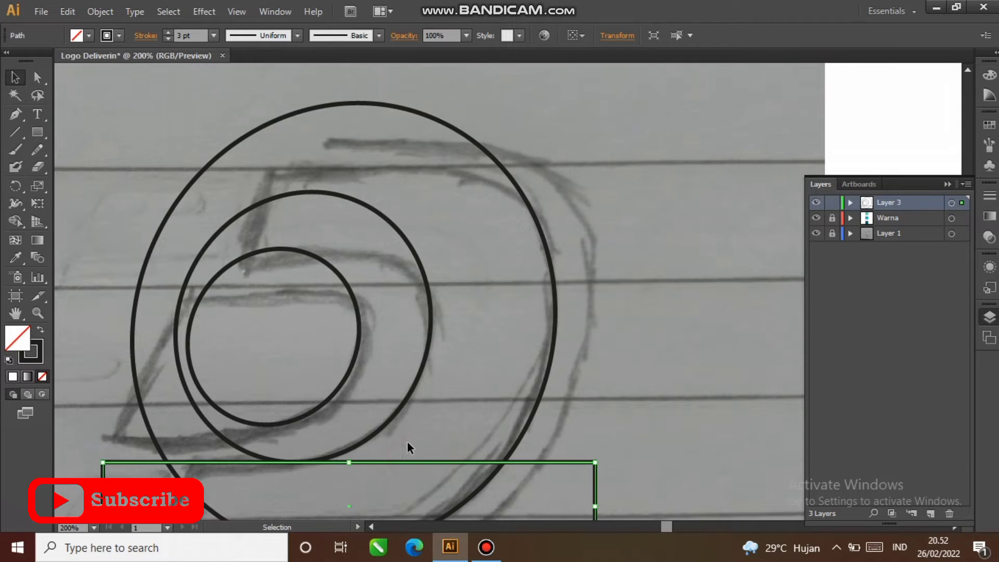
pyautogui.moveTo(412, 461); pyautogui.dragTo(376, 172)
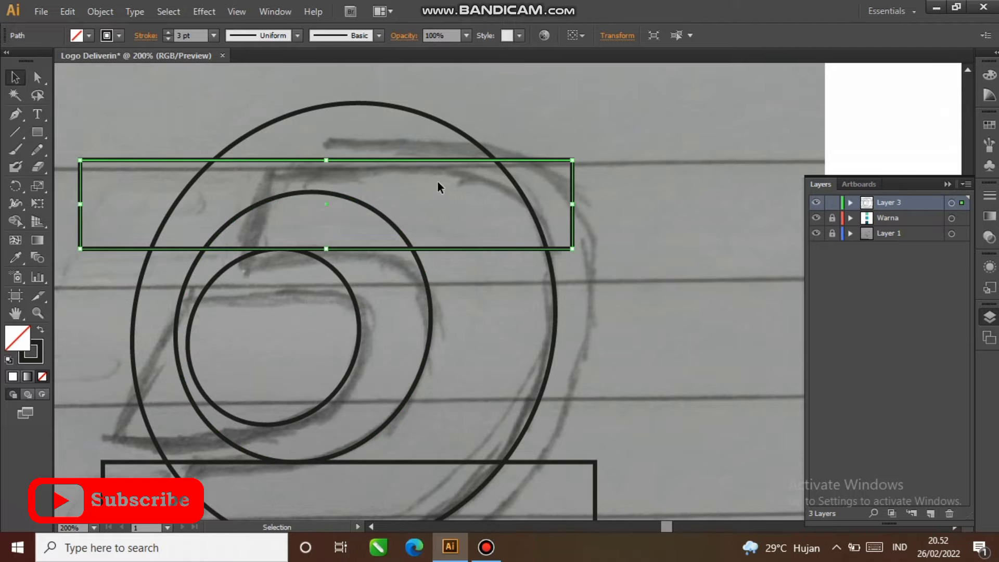
pyautogui.keyDown('alt'); pyautogui.scroll(3, 280, 255); pyautogui.keyUp('alt')
pyautogui.hotkey('ctrl', 'y')
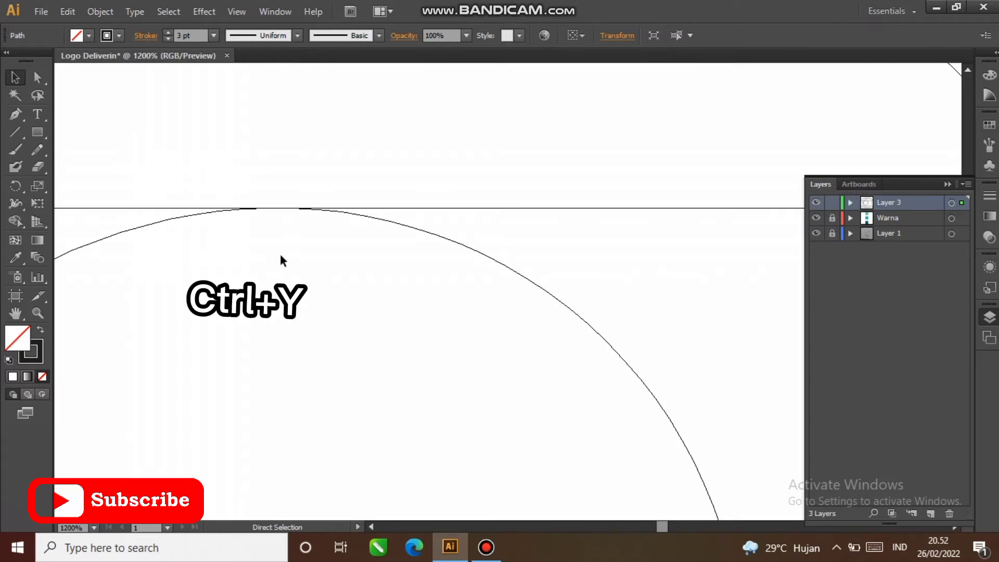
# Step: Move the copied rectangle until its lower edge touches the top of the innermost oval, then return to Preview and deselect it
pyautogui.keyDown('alt'); pyautogui.scroll(1, 282, 251); pyautogui.keyUp('alt')
pyautogui.moveTo(281, 249); pyautogui.dragTo(383, 239)
pyautogui.keyDown('alt'); pyautogui.scroll(6, 382, 240); pyautogui.keyUp('alt')
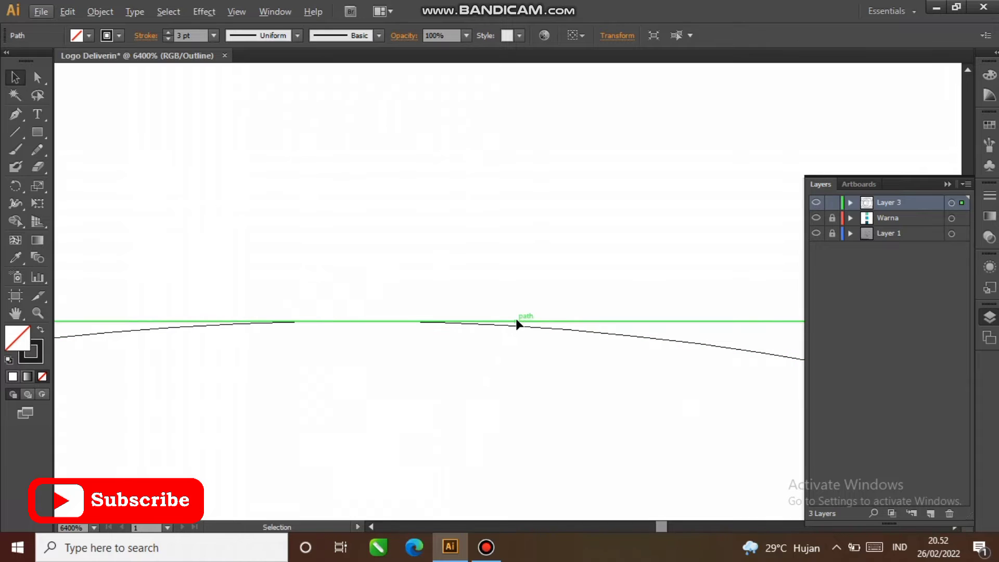
pyautogui.moveTo(517, 321); pyautogui.dragTo(518, 314)
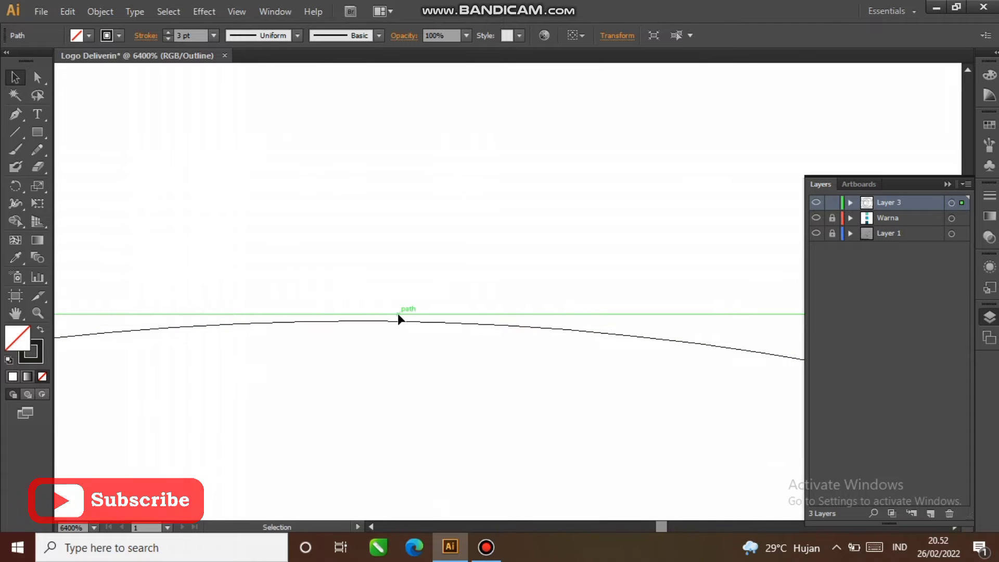
pyautogui.moveTo(398, 315); pyautogui.dragTo(398, 320)
pyautogui.scroll(-9, 383, 322)
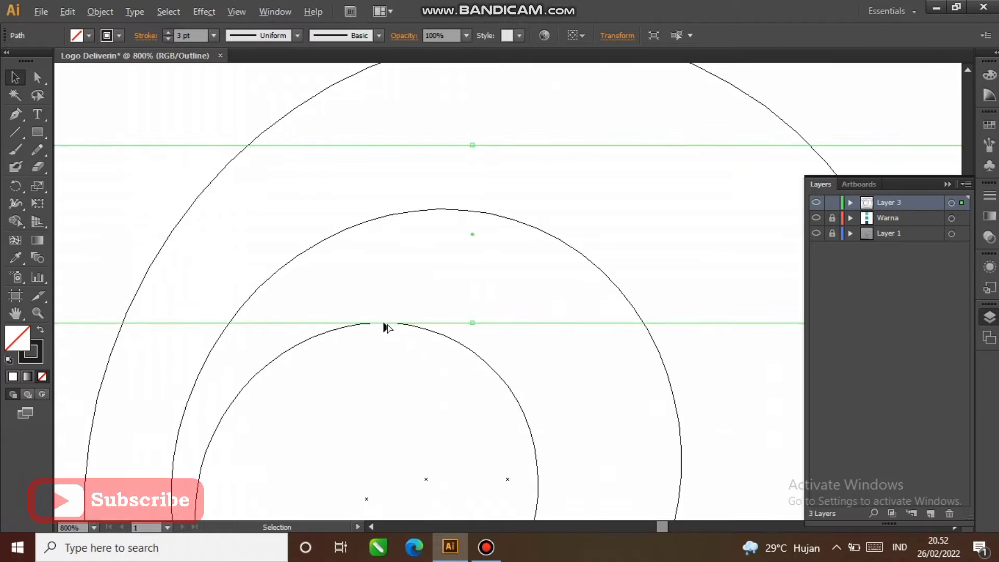
pyautogui.hotkey('ctrl', 'y')
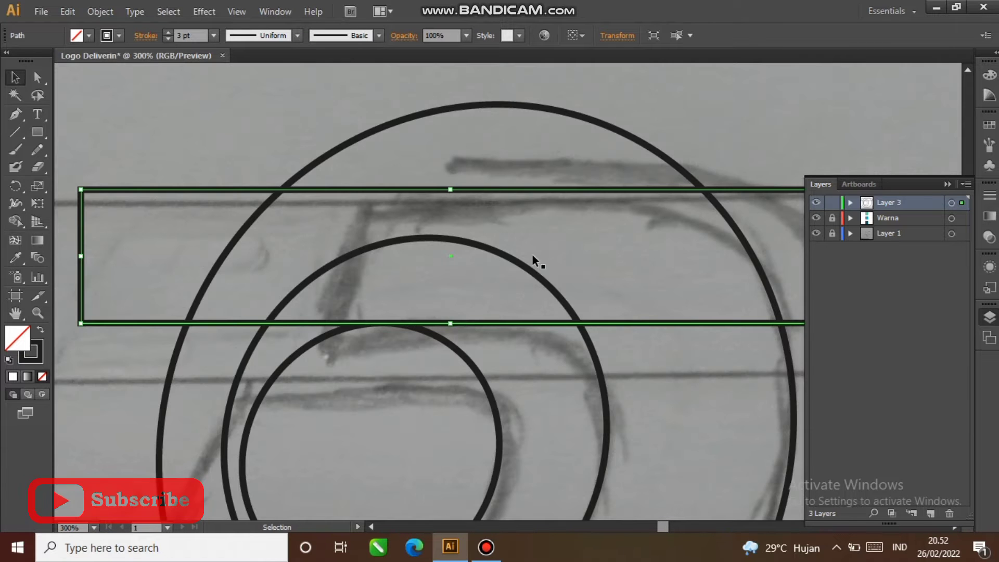
pyautogui.press('space')
pyautogui.moveTo(561, 234); pyautogui.dragTo(486, 241)
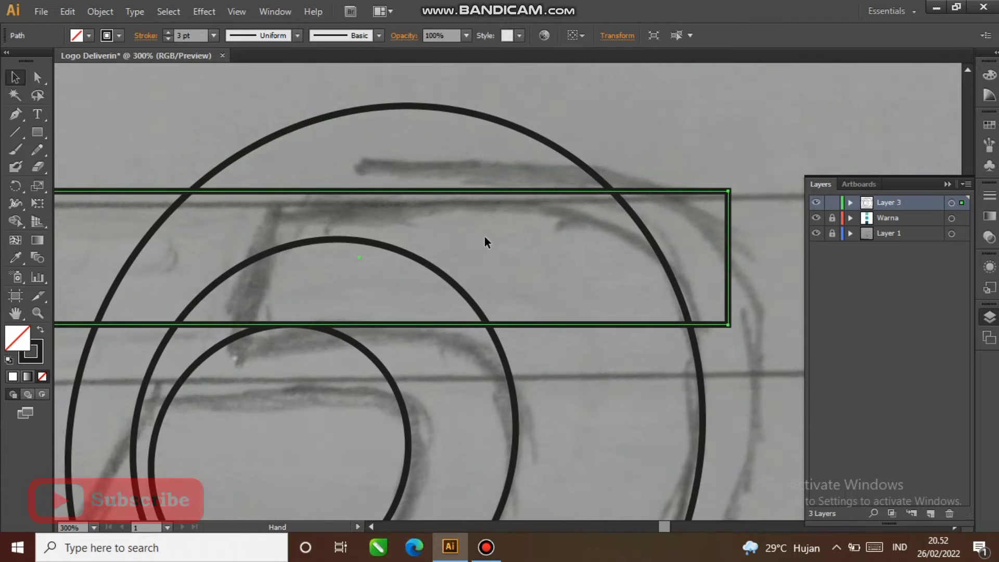
pyautogui.scroll(2, 617, 221)
pyautogui.click(617, 220)
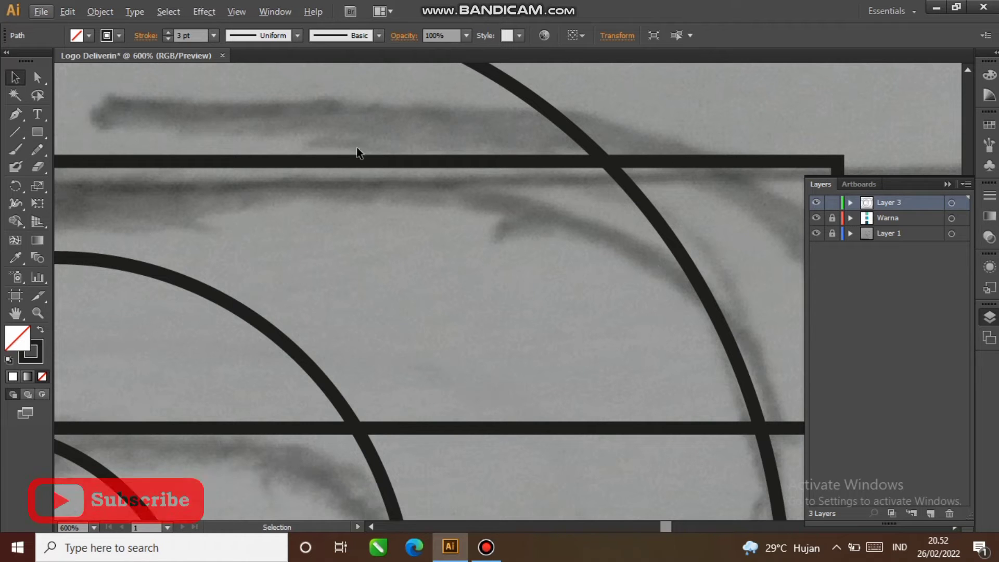
# Step: Draw a circle about 35 px in diameter inside the upper rectangle, near the sketched D's upper curve
pyautogui.scroll(-4, 566, 217)
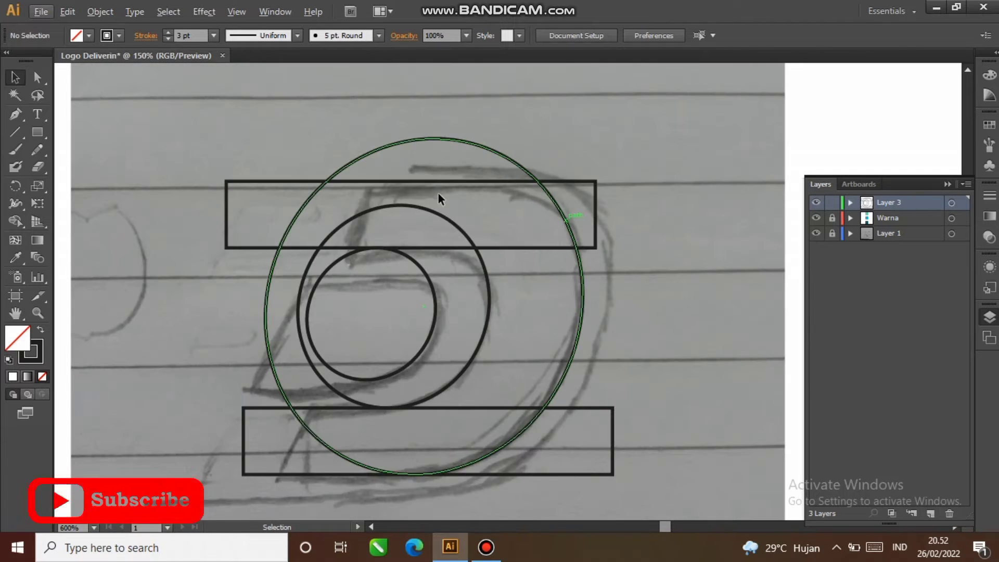
pyautogui.scroll(2, 566, 217)
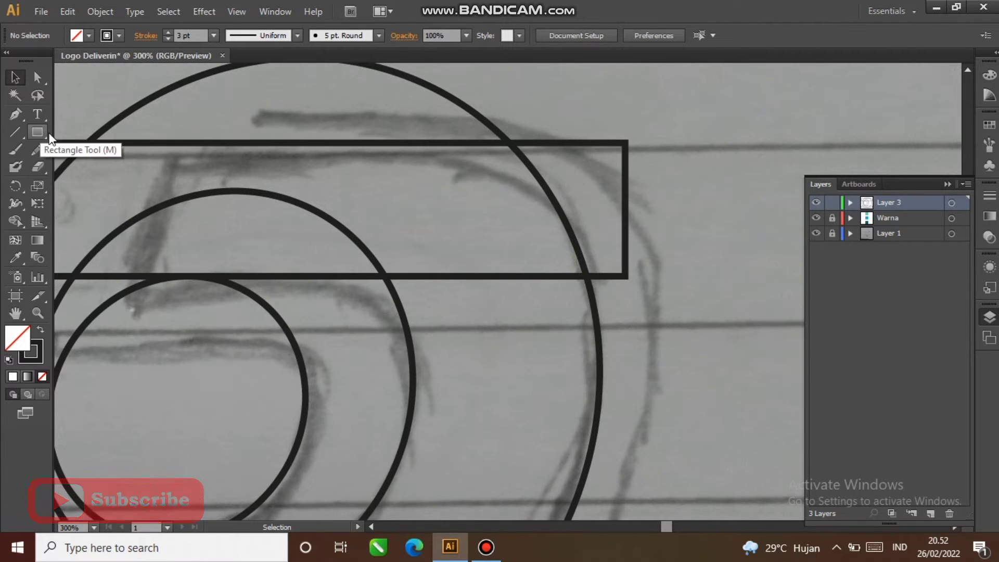
pyautogui.click(42, 131)
pyautogui.keyDown('alt'); pyautogui.click(41, 131); pyautogui.keyUp('alt')
pyautogui.keyDown('alt'); pyautogui.click(41, 131); pyautogui.keyUp('alt')
pyautogui.moveTo(469, 209); pyautogui.dragTo(507, 238)
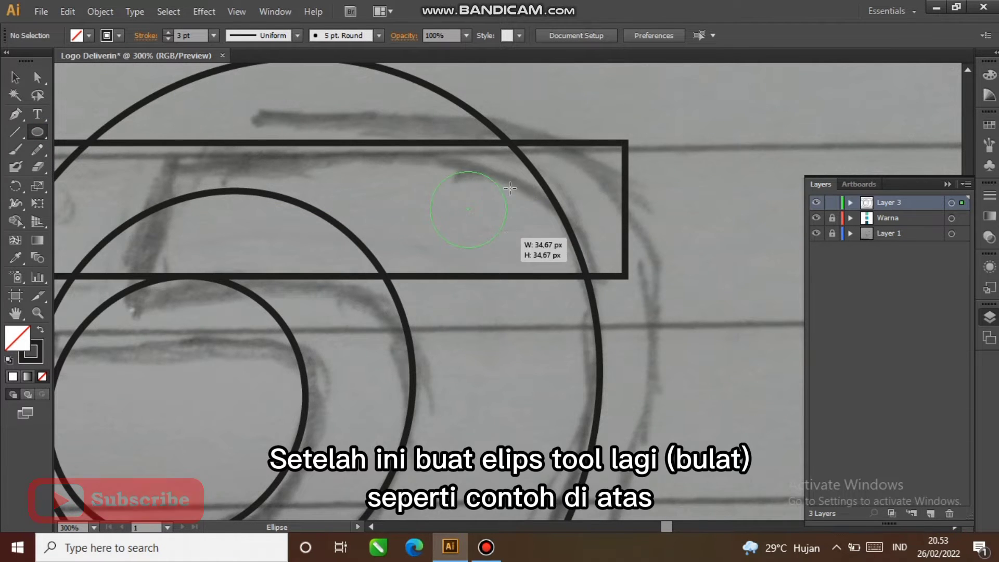
pyautogui.moveTo(510, 189); pyautogui.dragTo(509, 188)
pyautogui.scroll(3, 509, 189)
# Step: Enlarge the small circle slightly and move it up until its top touches the upper rectangle's top edge
pyautogui.click(15, 77)
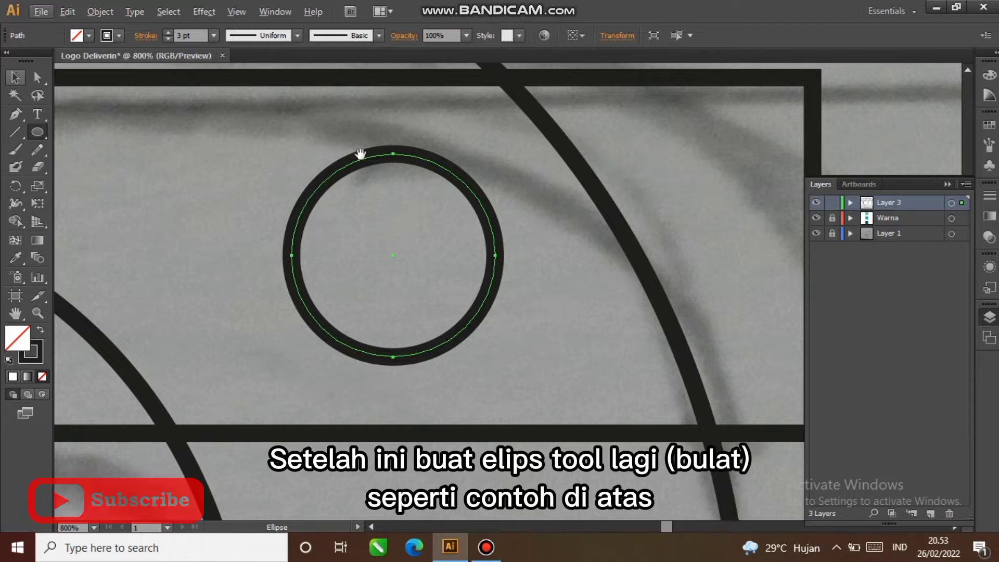
pyautogui.scroll(2, 390, 203)
pyautogui.click(419, 213)
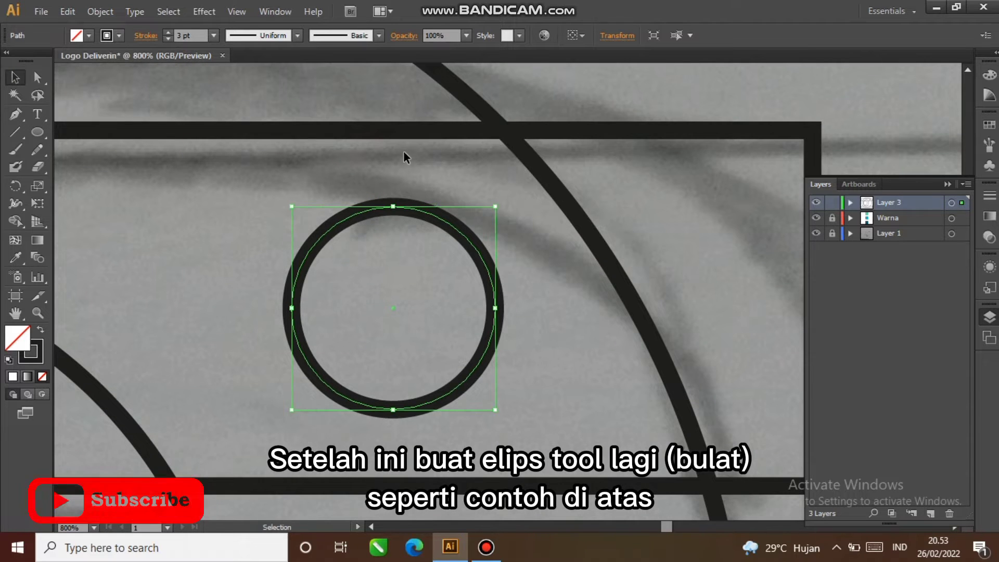
pyautogui.moveTo(495, 207); pyautogui.dragTo(522, 180)
pyautogui.moveTo(479, 207); pyautogui.dragTo(426, 154)
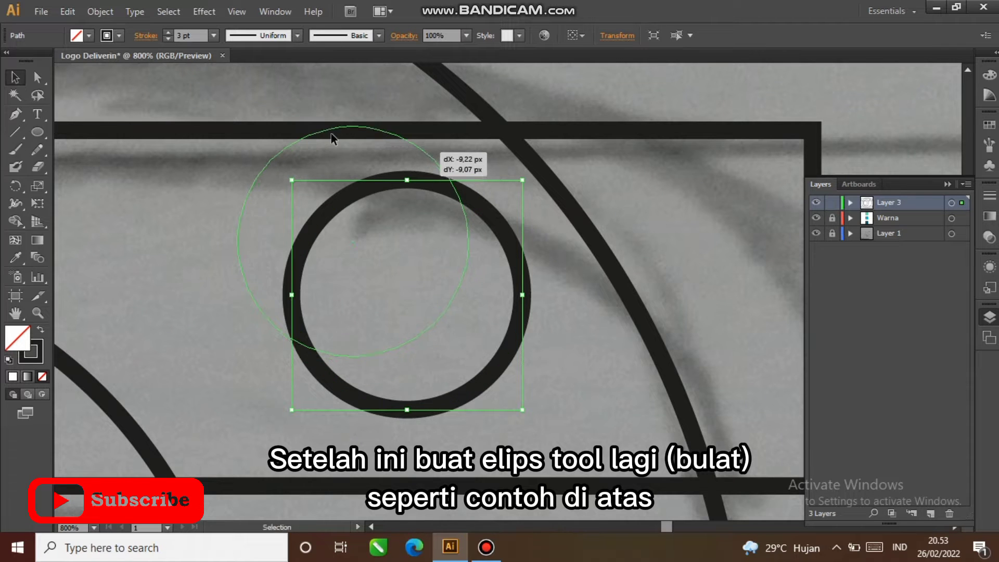
pyautogui.hotkey('ctrl', 'z')
pyautogui.moveTo(407, 180); pyautogui.dragTo(331, 135)
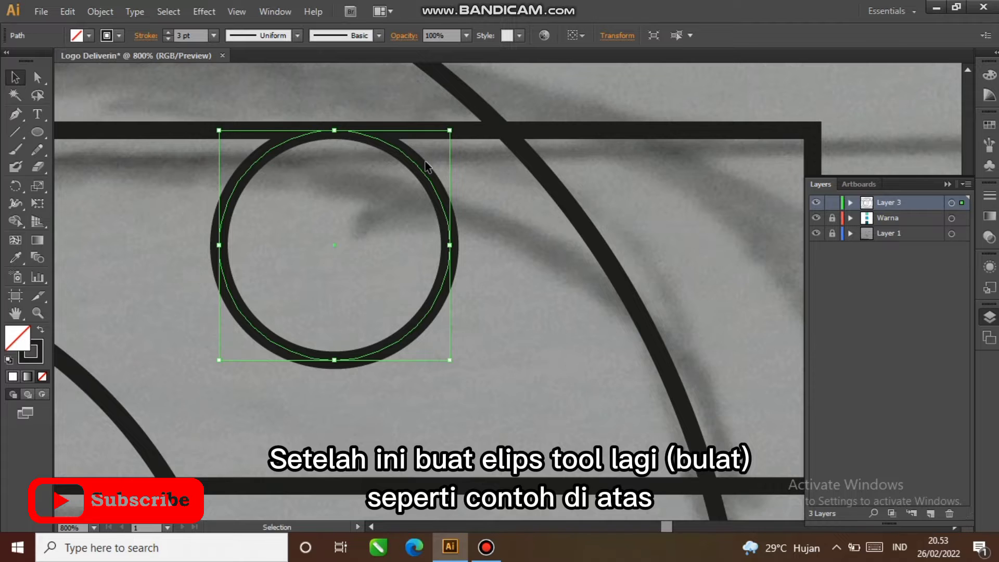
# Step: In Outline view, slide the circle right along the rectangle's top edge to the outer oval, then return to Preview
pyautogui.hotkey('ctrl', 'y')
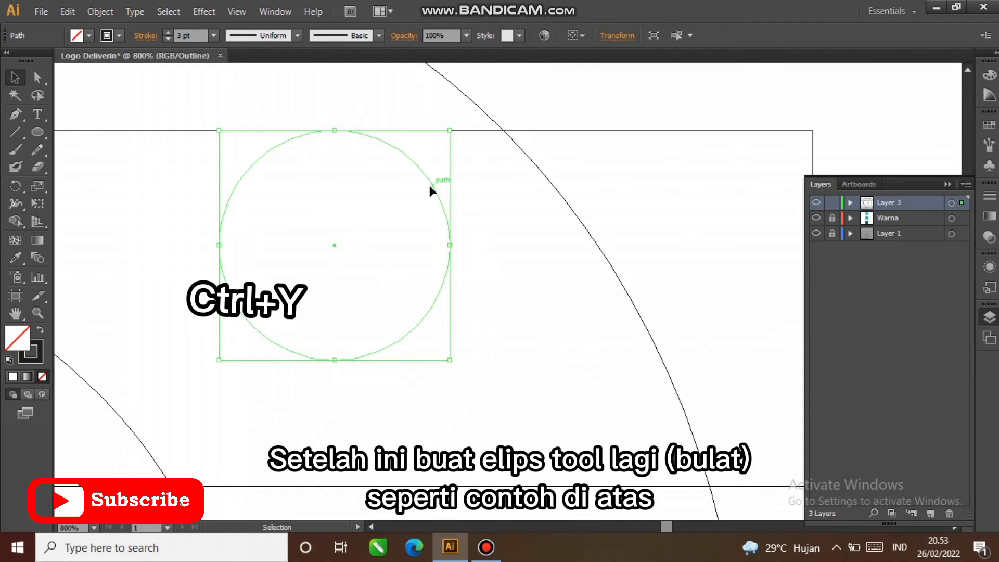
pyautogui.moveTo(457, 188); pyautogui.dragTo(536, 187)
pyautogui.hotkey('ctrl', 'y')
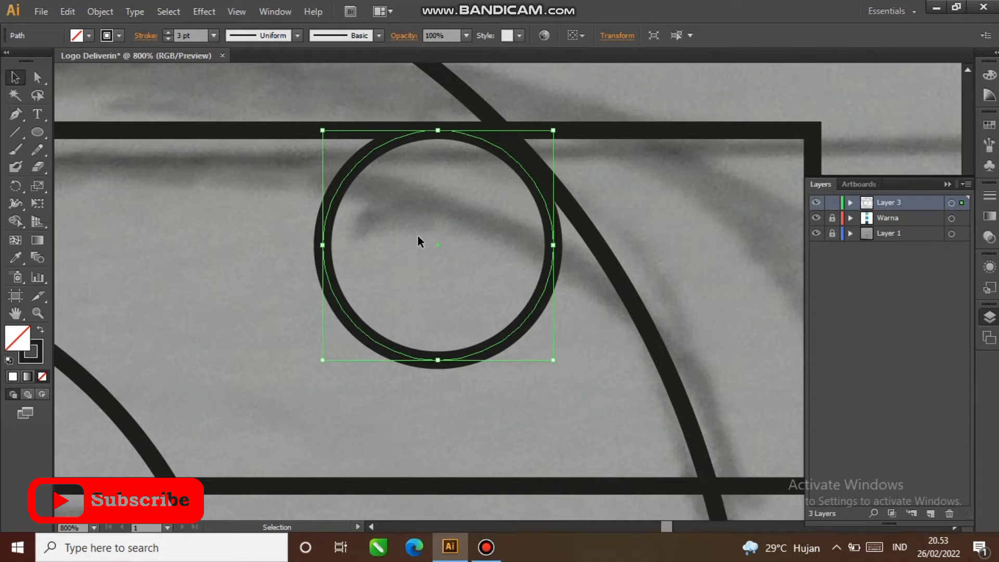
# Step: Scale the circle up proportionally toward the lower left in stages, keeping its top on the upper rectangle's top edge
pyautogui.scroll(-2, 418, 243)
pyautogui.moveTo(374, 295); pyautogui.dragTo(208, 438)
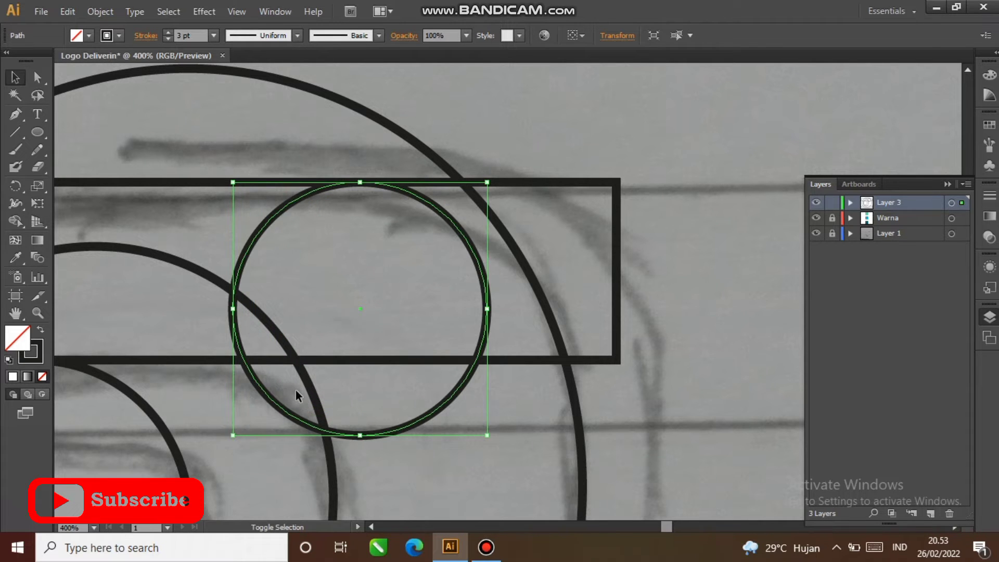
pyautogui.moveTo(233, 435); pyautogui.dragTo(196, 470)
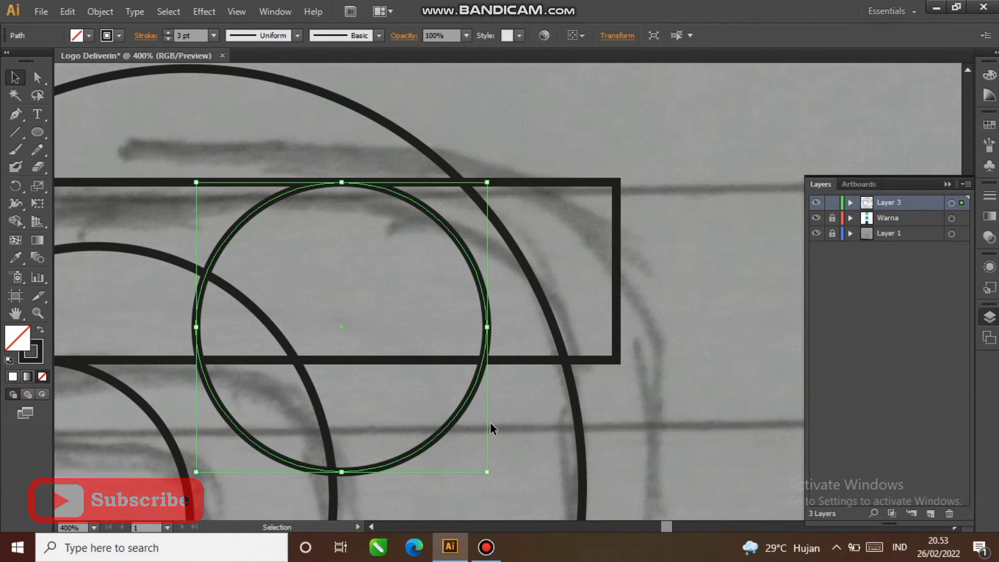
pyautogui.scroll(-2, 487, 300)
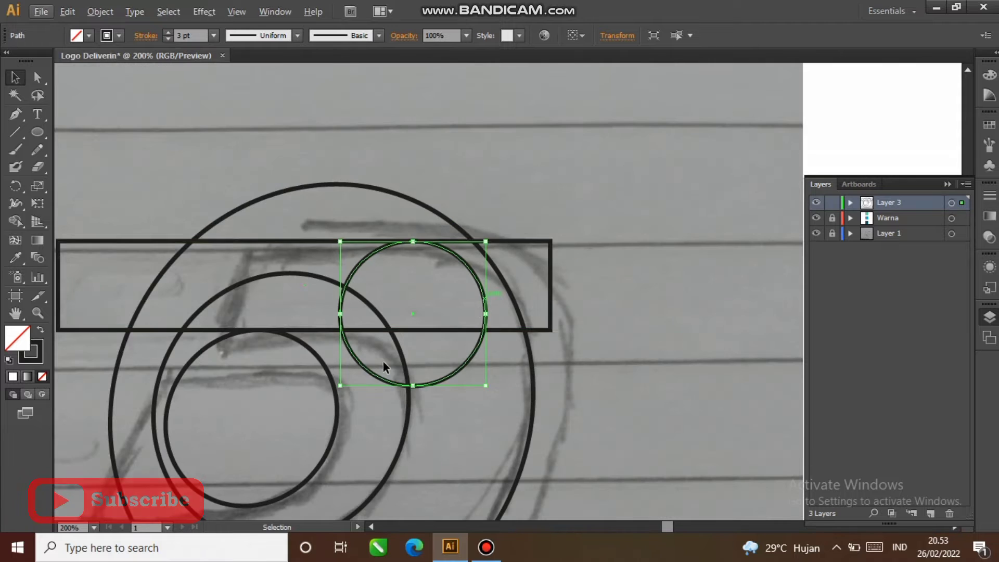
pyautogui.moveTo(340, 386); pyautogui.dragTo(258, 440)
pyautogui.scroll(2, 484, 299)
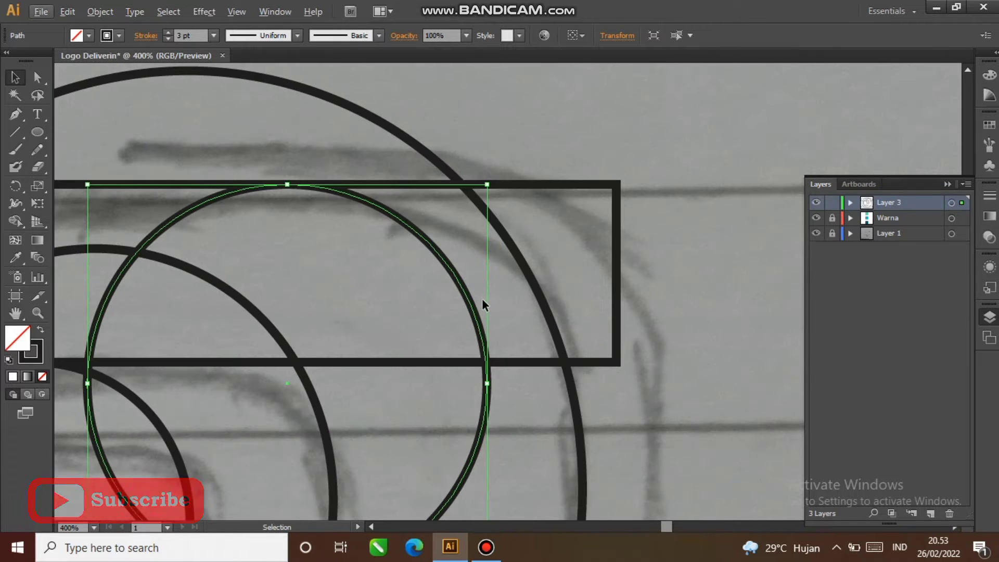
# Step: Slide the enlarged circle right against the outer oval and scale it up again toward the lower left
pyautogui.moveTo(475, 293); pyautogui.dragTo(544, 303)
pyautogui.scroll(-2, 544, 304)
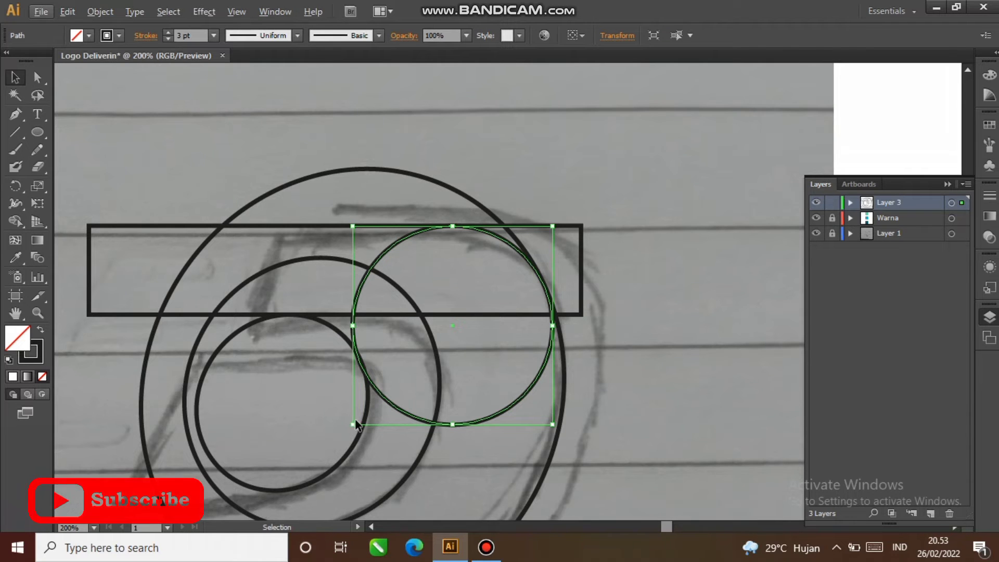
pyautogui.moveTo(354, 425); pyautogui.dragTo(285, 473)
pyautogui.scroll(2, 505, 252)
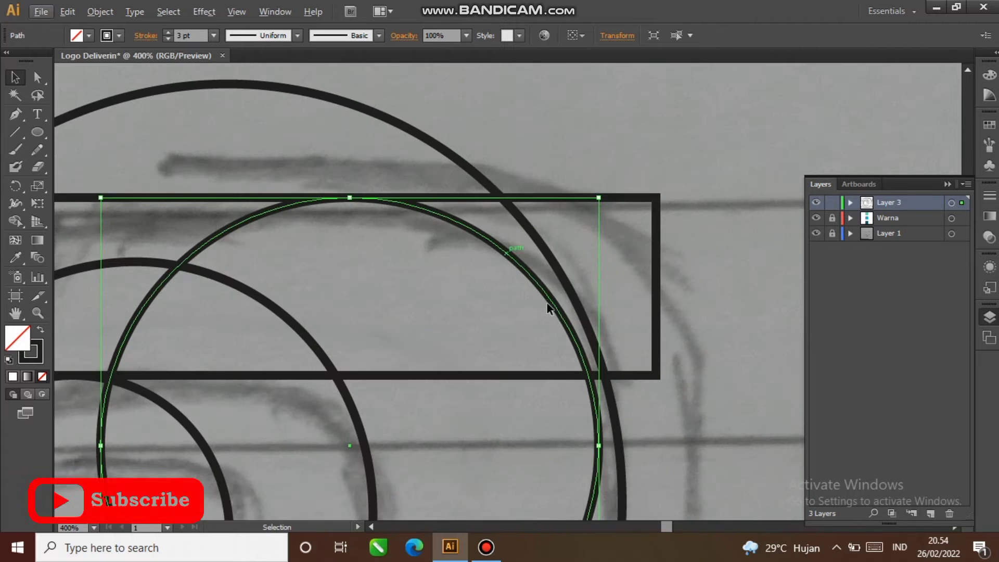
# Step: Show the artwork in Outline view and move the circle right until its edge meets the outer oval
pyautogui.press('a')
pyautogui.hotkey('ctrl', 'y')
pyautogui.scroll(2, 558, 309)
pyautogui.moveTo(553, 333); pyautogui.dragTo(586, 338)
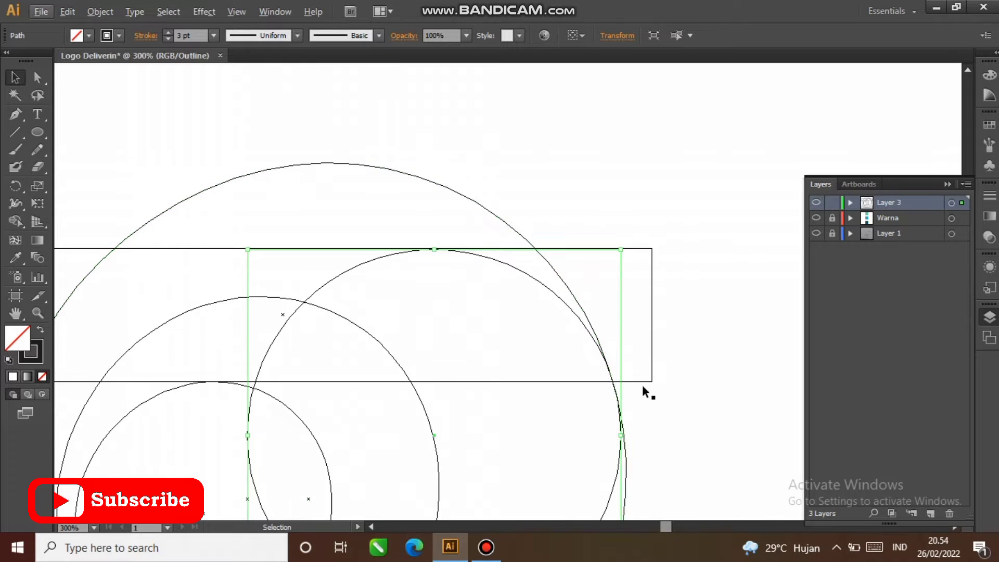
# Step: Check up close in Outline view how the large circle meets the outer oval, then deselect and return to Preview
pyautogui.scroll(-5, 642, 385)
pyautogui.press('a')
pyautogui.hotkey('ctrl', 'y')
pyautogui.moveTo(636, 397)
pyautogui.mouseDown()
pyautogui.moveTo(618, 342)
pyautogui.moveTo(593, 316)
pyautogui.mouseUp()
pyautogui.scroll(3, 609, 335)
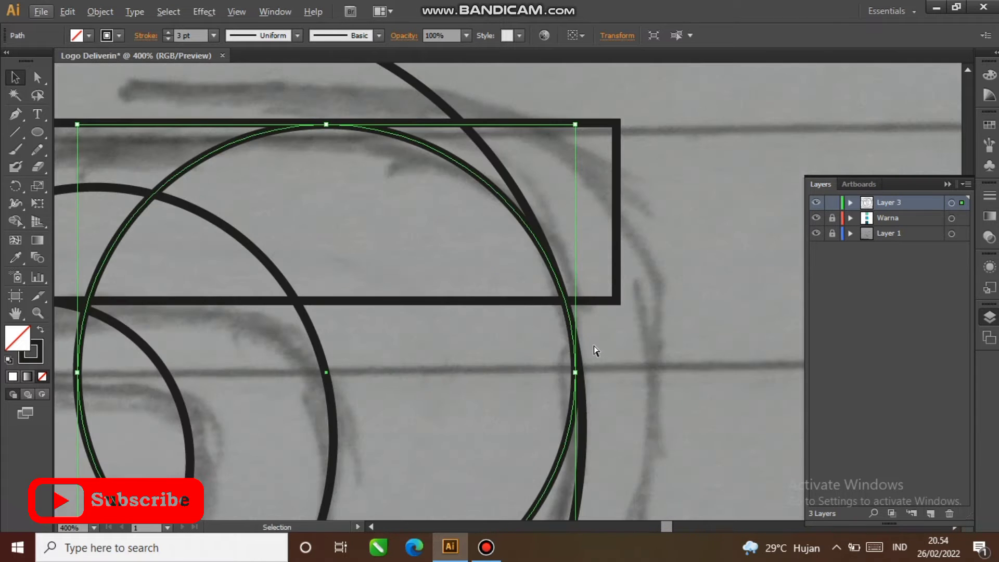
pyautogui.hotkey('ctrl', 'y')
pyautogui.scroll(2, 577, 332)
pyautogui.scroll(7, 528, 217)
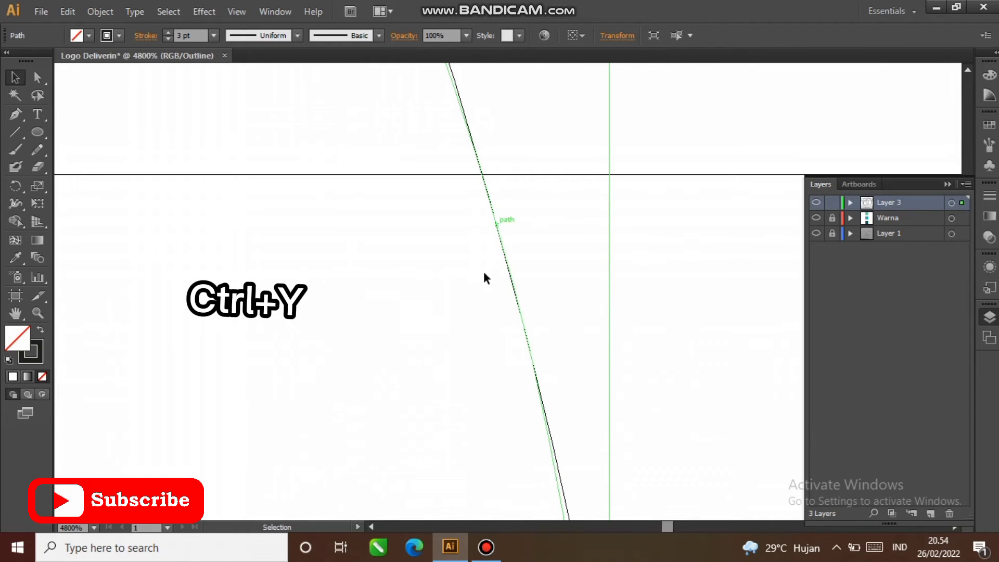
pyautogui.moveTo(481, 307); pyautogui.dragTo(578, 335)
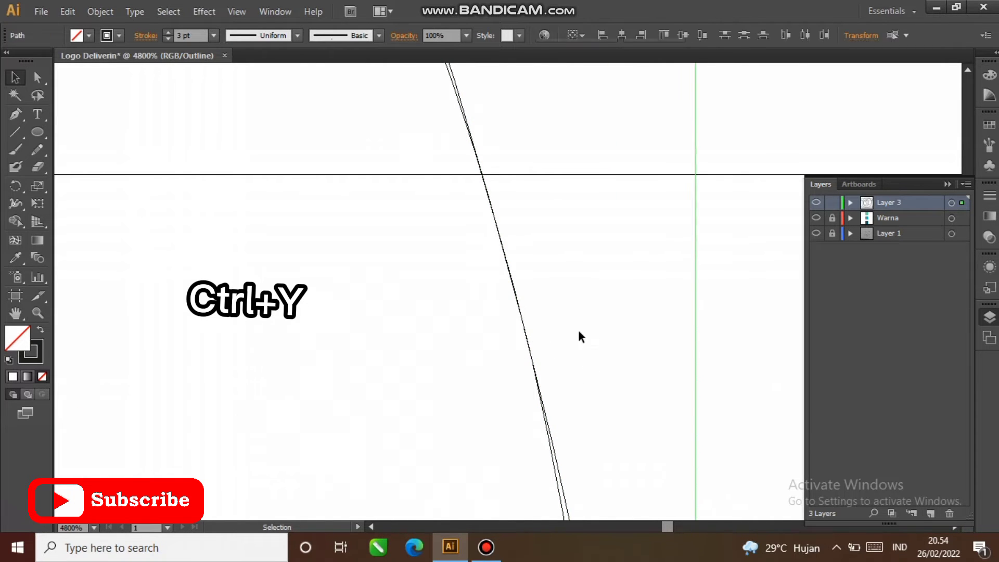
pyautogui.scroll(-2, 579, 333)
pyautogui.scroll(-8, 578, 328)
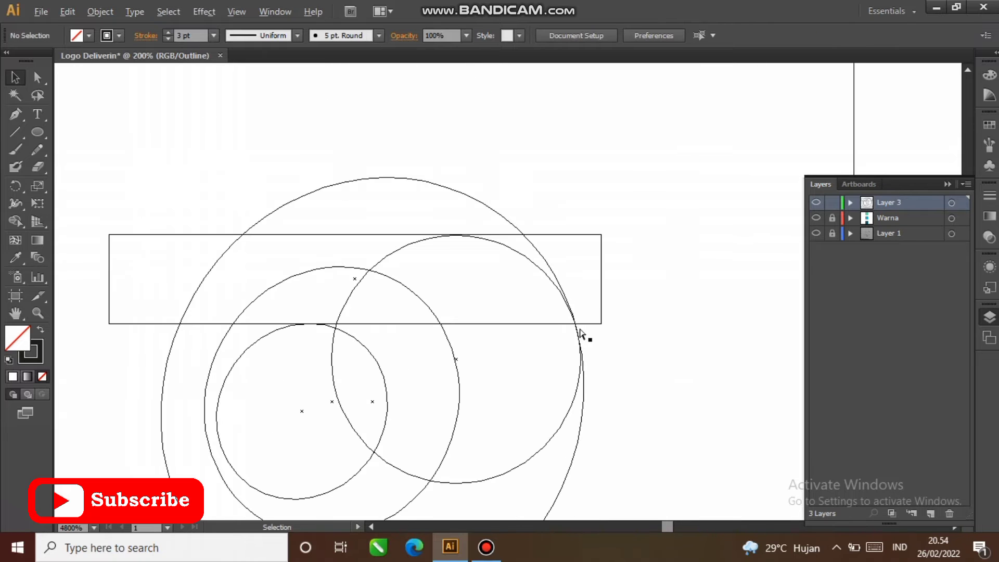
pyautogui.hotkey('ctrl', 'y')
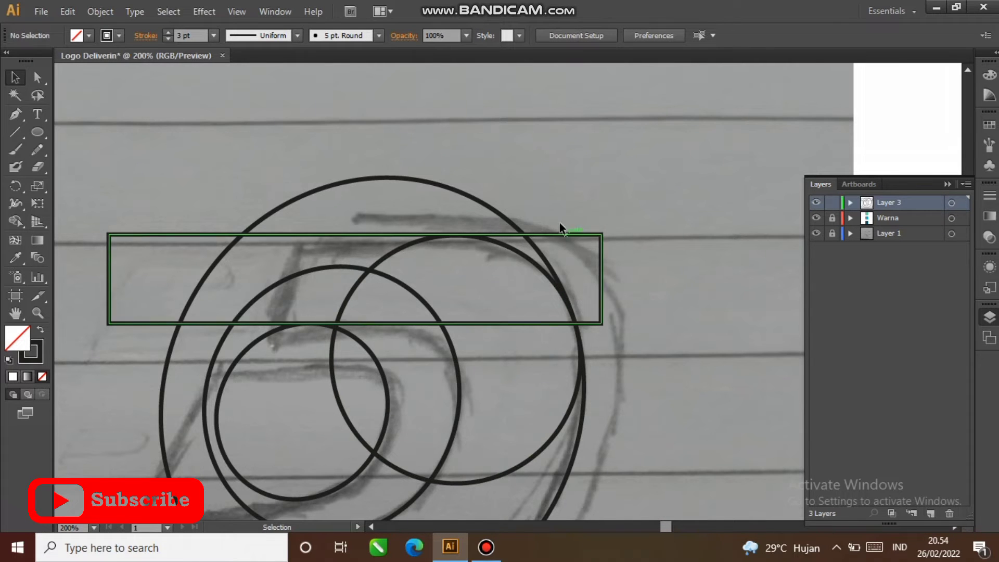
# Step: Duplicate the large circle down and left over the two inner ovals
pyautogui.moveTo(580, 346); pyautogui.dragTo(648, 208)
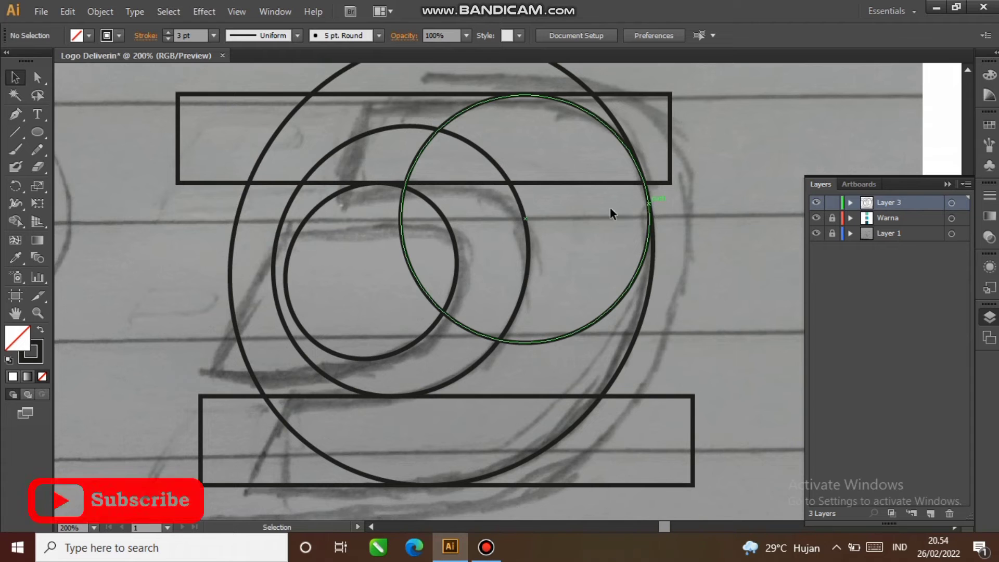
pyautogui.press('alt')
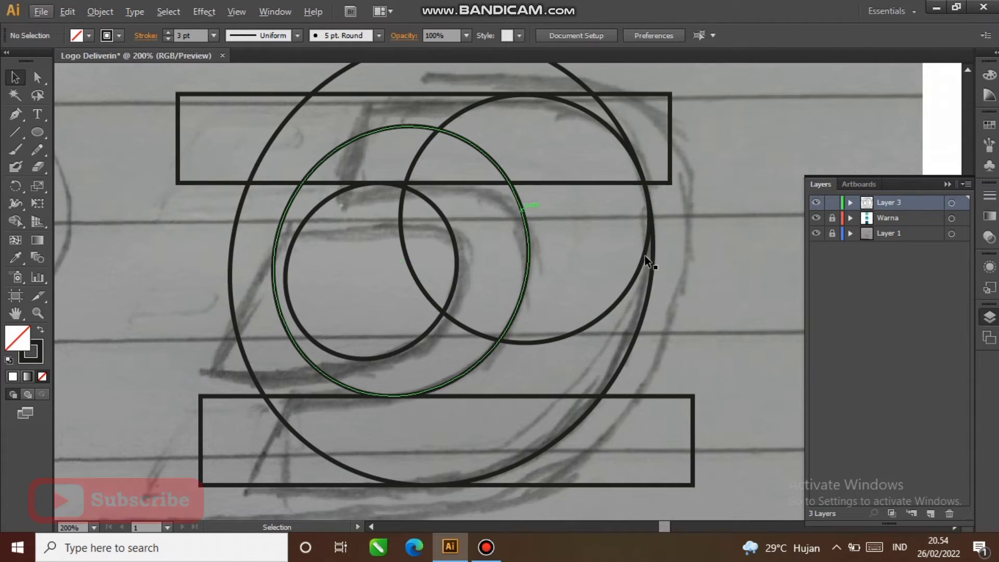
pyautogui.click(636, 277)
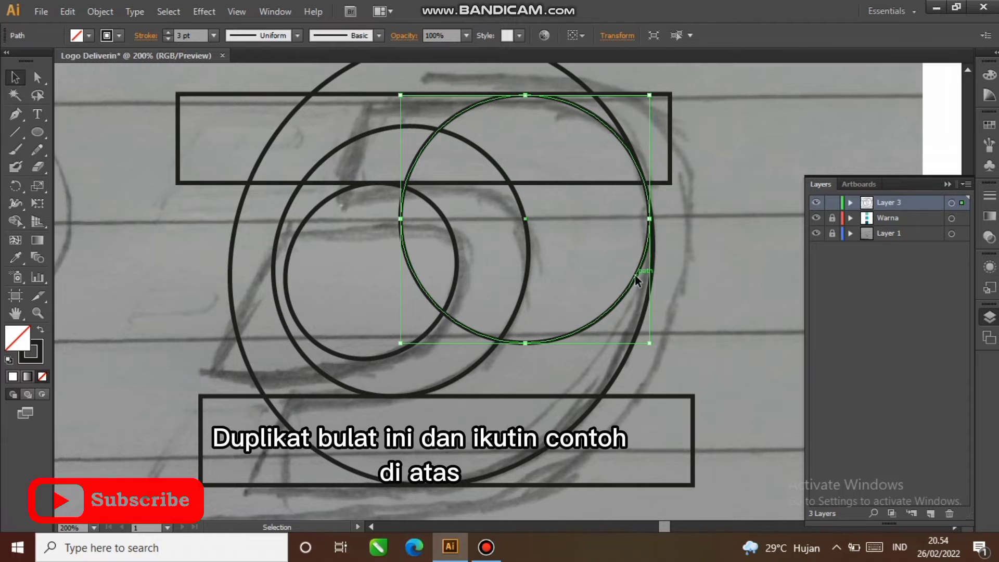
pyautogui.press('super+space')
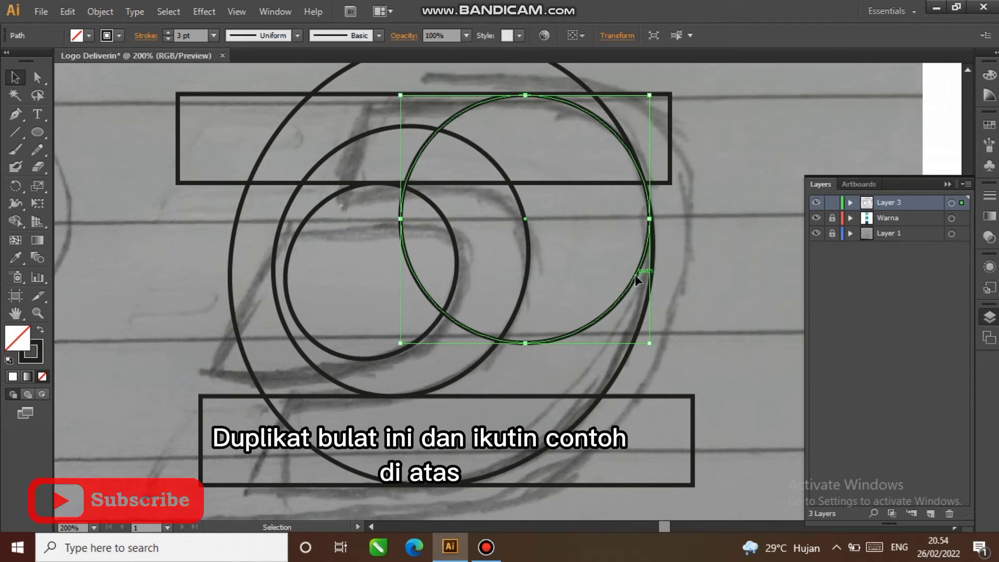
pyautogui.moveTo(575, 302); pyautogui.dragTo(465, 157)
pyautogui.scroll(1, 465, 157)
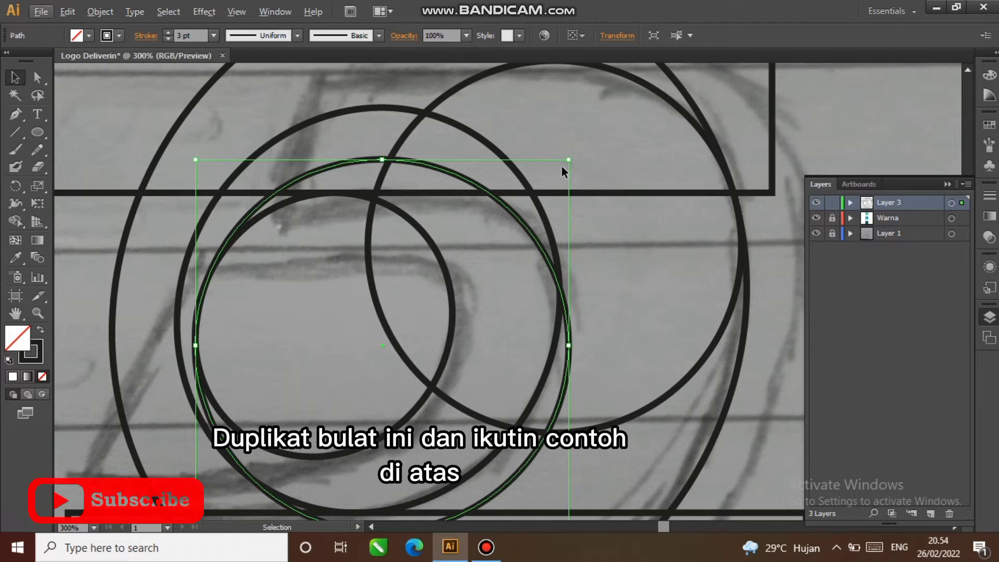
# Step: Shrink the copied circle proportionally in stages and align its top with the upper rectangle's lower edge, inside the middle oval
pyautogui.moveTo(567, 162); pyautogui.dragTo(501, 222)
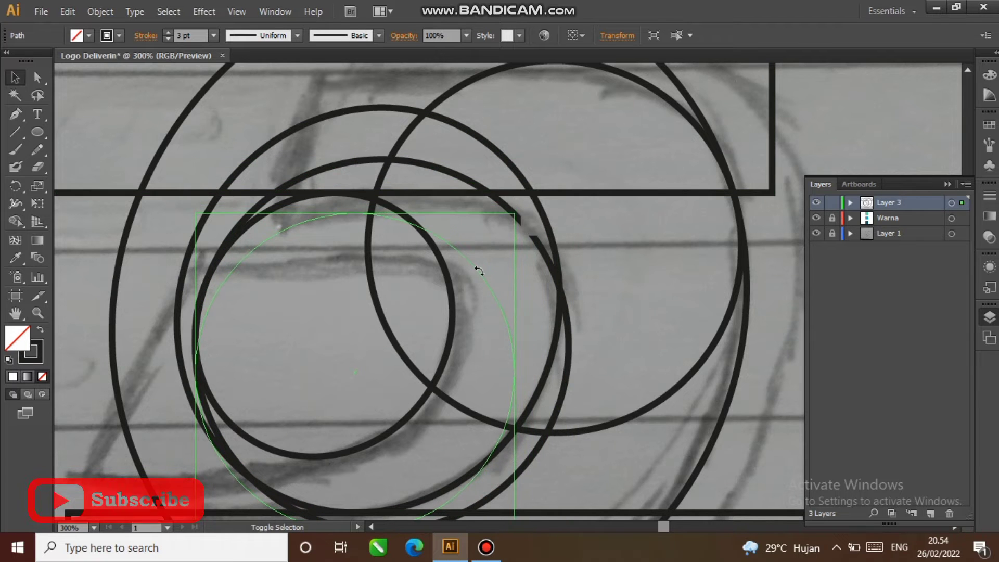
pyautogui.moveTo(480, 269); pyautogui.dragTo(519, 222)
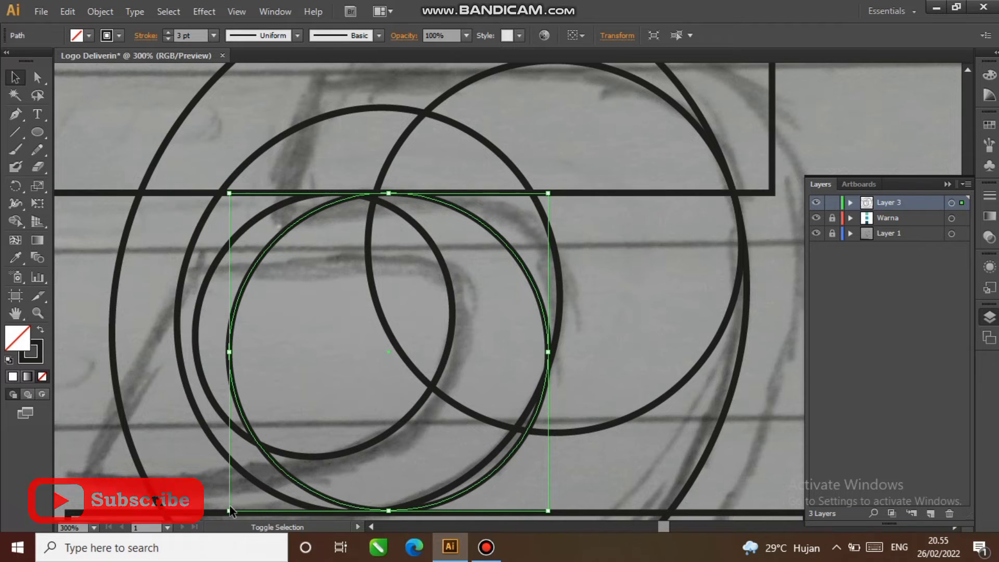
pyautogui.moveTo(230, 511); pyautogui.dragTo(259, 483)
pyautogui.moveTo(266, 477); pyautogui.dragTo(264, 476)
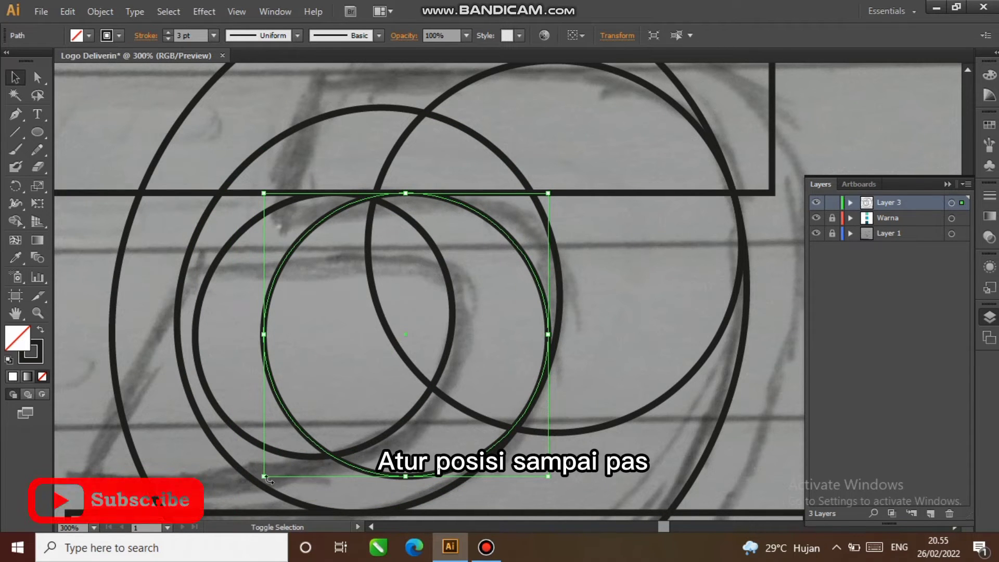
pyautogui.moveTo(264, 476); pyautogui.dragTo(296, 444)
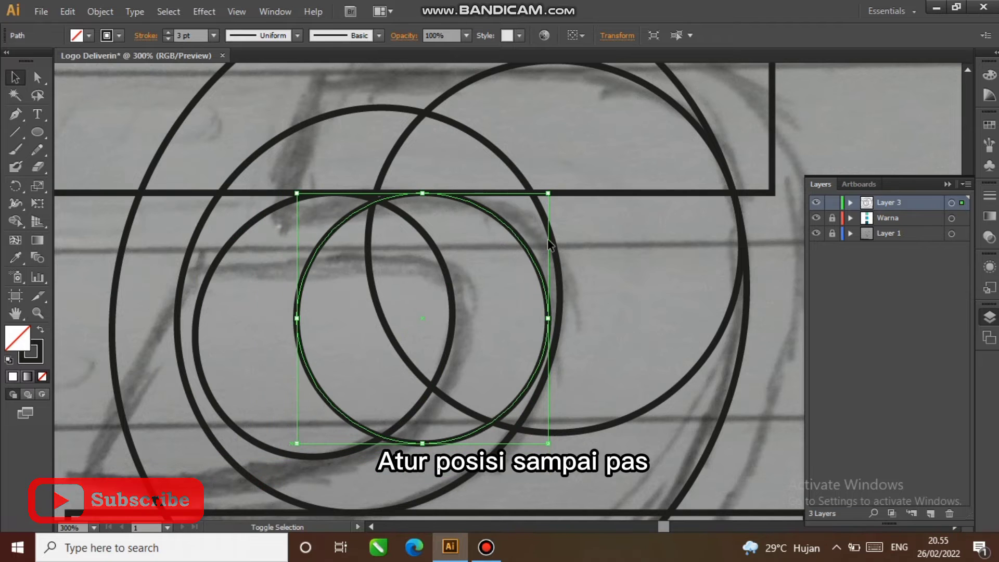
# Step: In Outline view, slide the copied circle about 4 px right along the rectangle's lower edge toward the middle oval
pyautogui.scroll(2, 551, 242)
pyautogui.hotkey('ctrl', 'y')
pyautogui.hotkey('ctrl', 'y')
pyautogui.moveTo(541, 338); pyautogui.dragTo(556, 335)
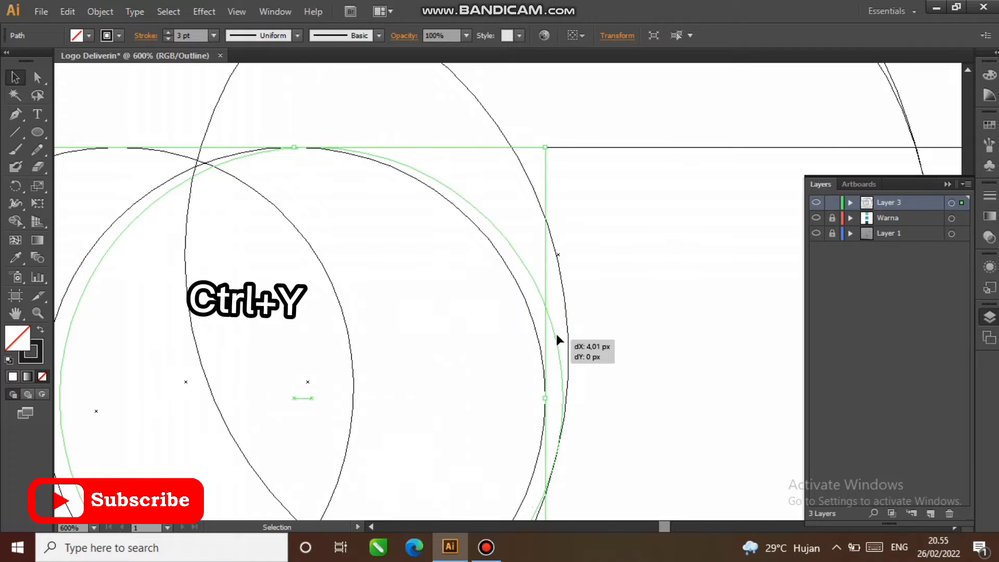
# Step: Shrink the copied circle further from its lower-left corner and move it right until it touches the middle oval
pyautogui.scroll(-2, 557, 336)
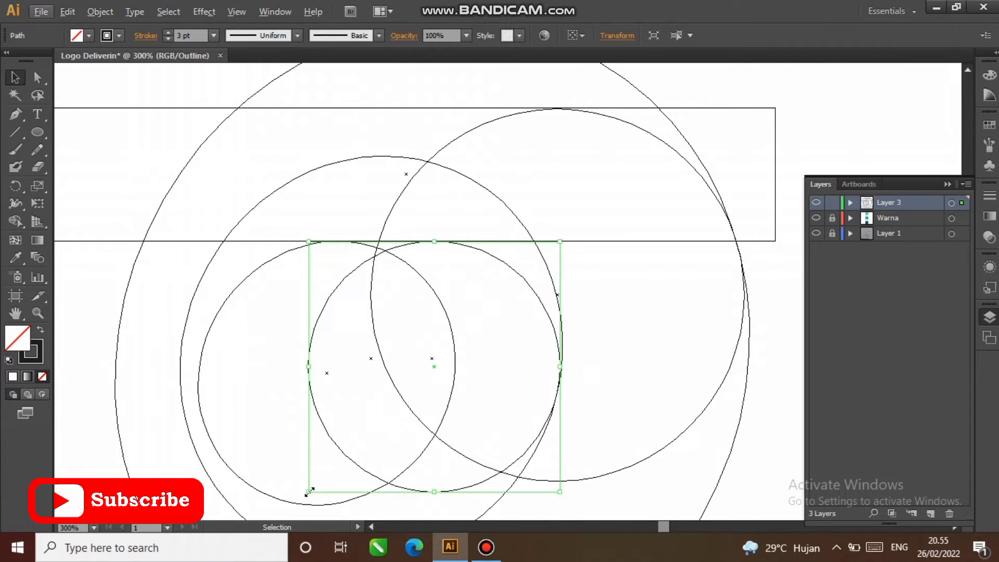
pyautogui.moveTo(308, 491); pyautogui.dragTo(354, 448)
pyautogui.scroll(2, 561, 301)
pyautogui.moveTo(547, 353); pyautogui.dragTo(567, 376)
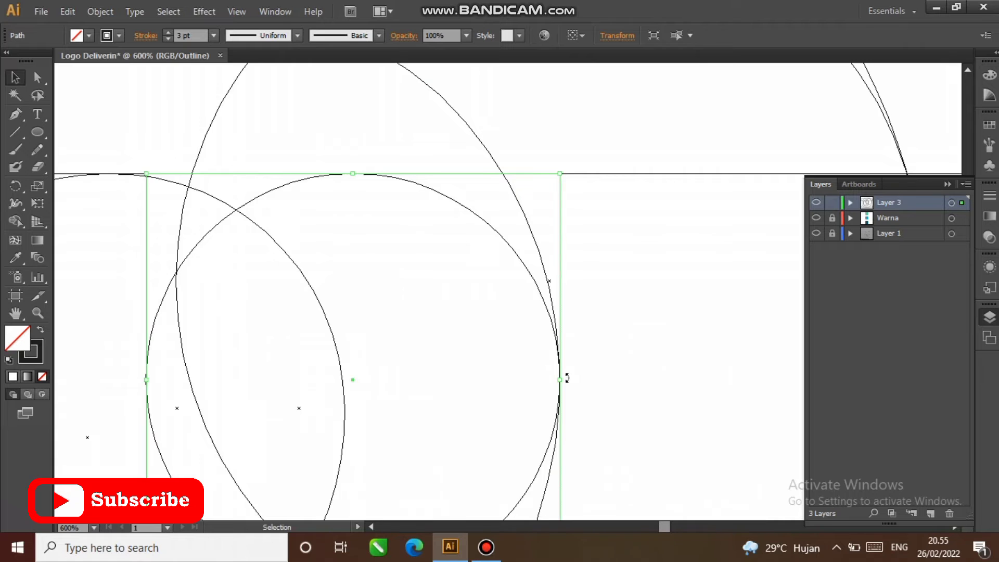
# Step: Check the small circle's contact with the middle oval and the upper rectangle's lower edge up close, then return to Preview
pyautogui.scroll(2, 566, 378)
pyautogui.click(532, 372)
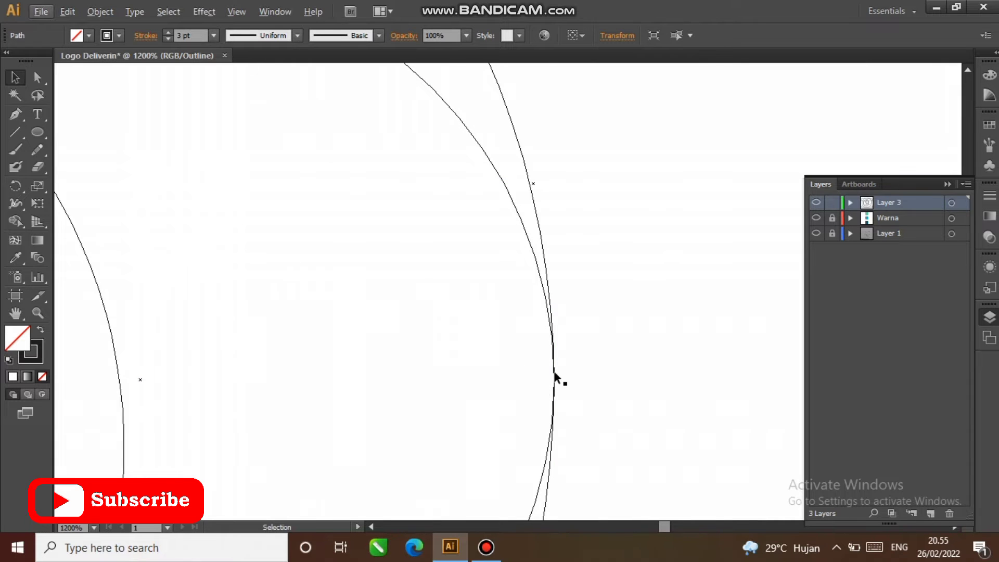
pyautogui.scroll(3, 543, 364)
pyautogui.moveTo(507, 343); pyautogui.dragTo(583, 358)
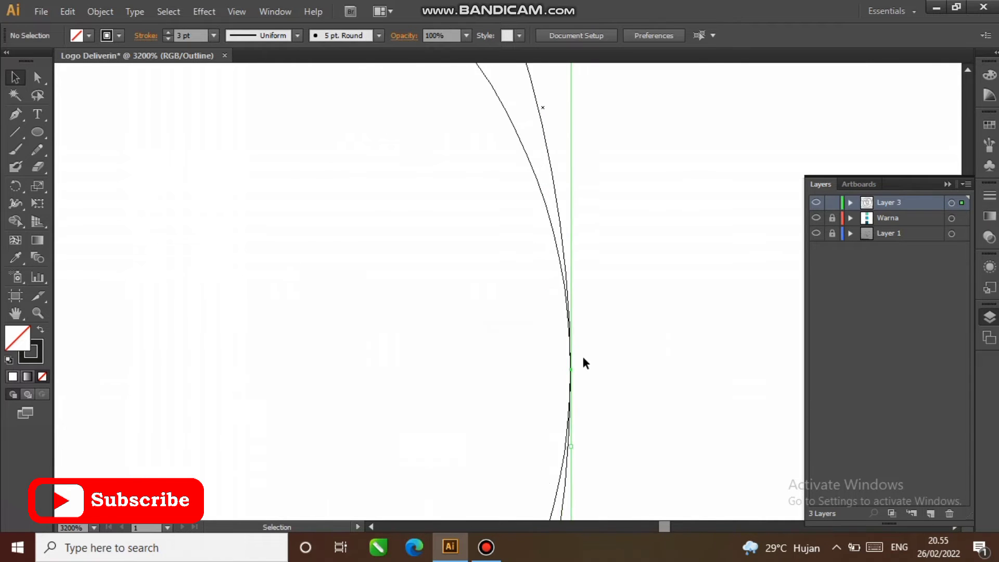
pyautogui.scroll(-9, 583, 357)
pyautogui.moveTo(418, 221); pyautogui.dragTo(445, 237)
pyautogui.scroll(4, 362, 143)
pyautogui.scroll(6, 364, 177)
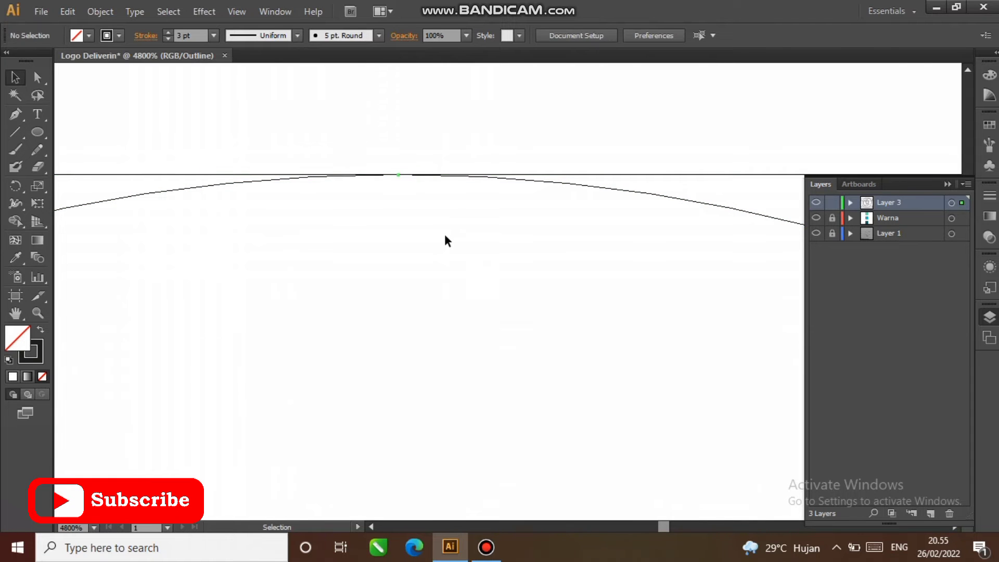
pyautogui.scroll(-8, 446, 240)
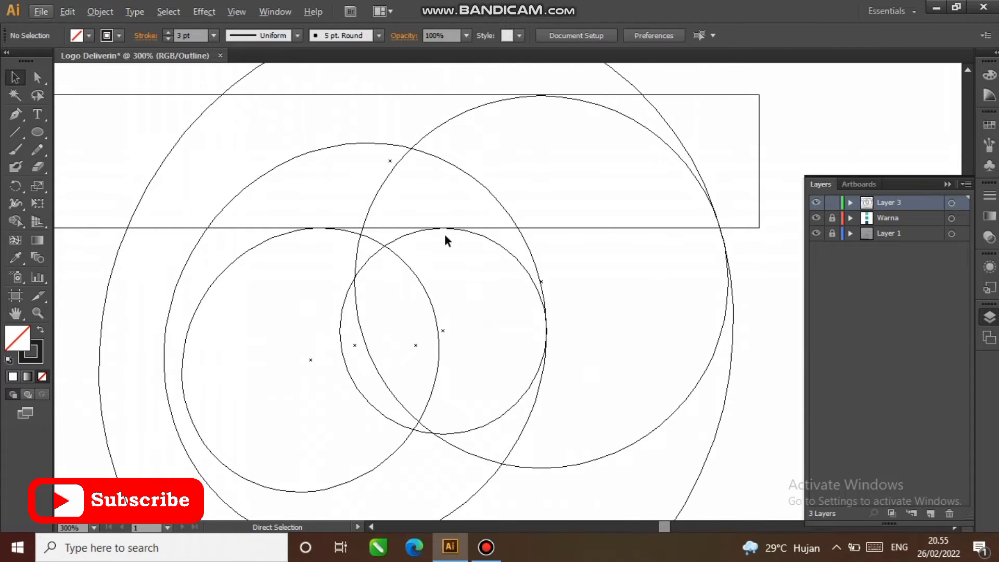
pyautogui.hotkey('ctrl', 'y')
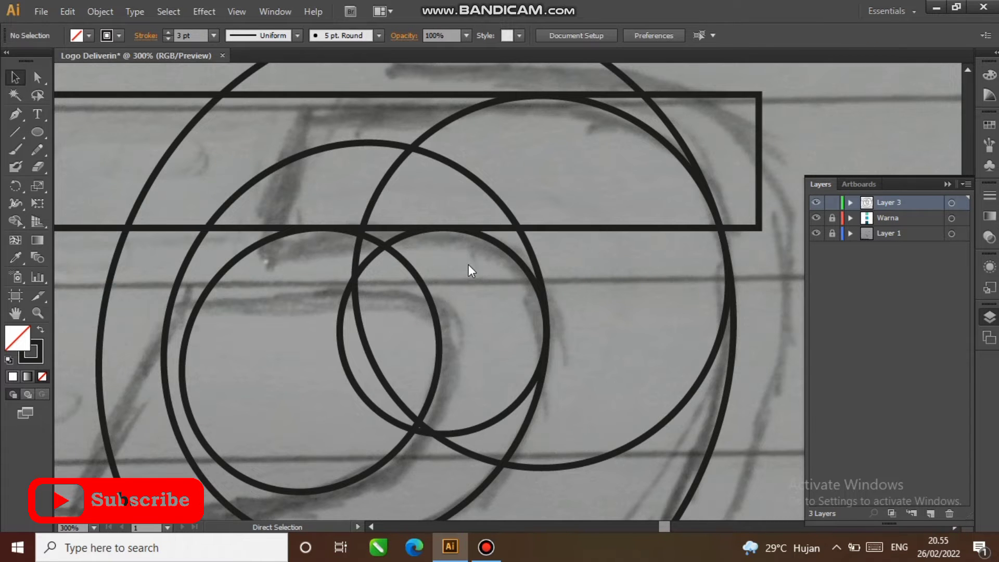
# Step: Duplicate the lower rectangle and place the copy across the overlapping circles, between the upper and lower rectangles
pyautogui.hotkey('ctrl', 's')
pyautogui.press('Escape')
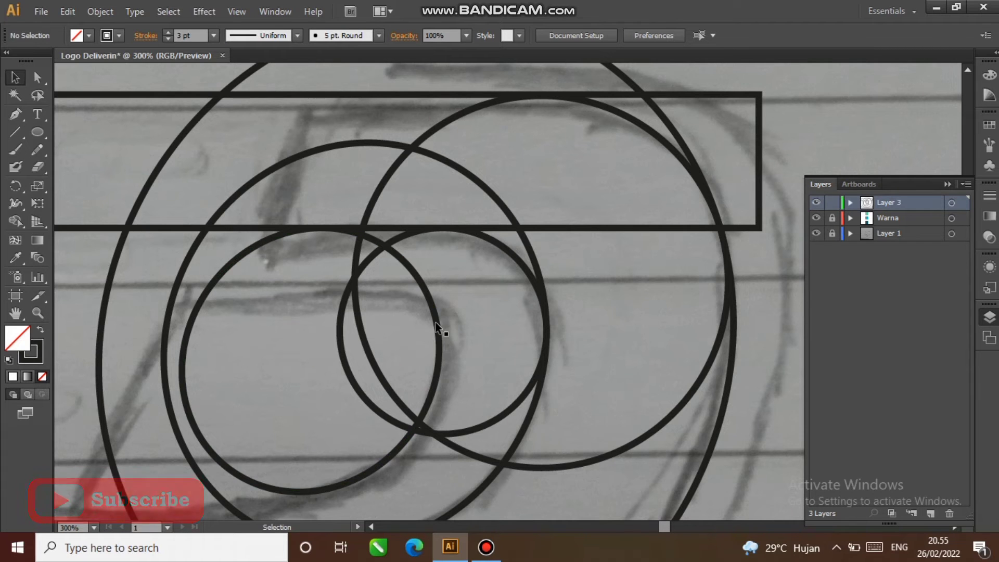
pyautogui.scroll(-3, 456, 301)
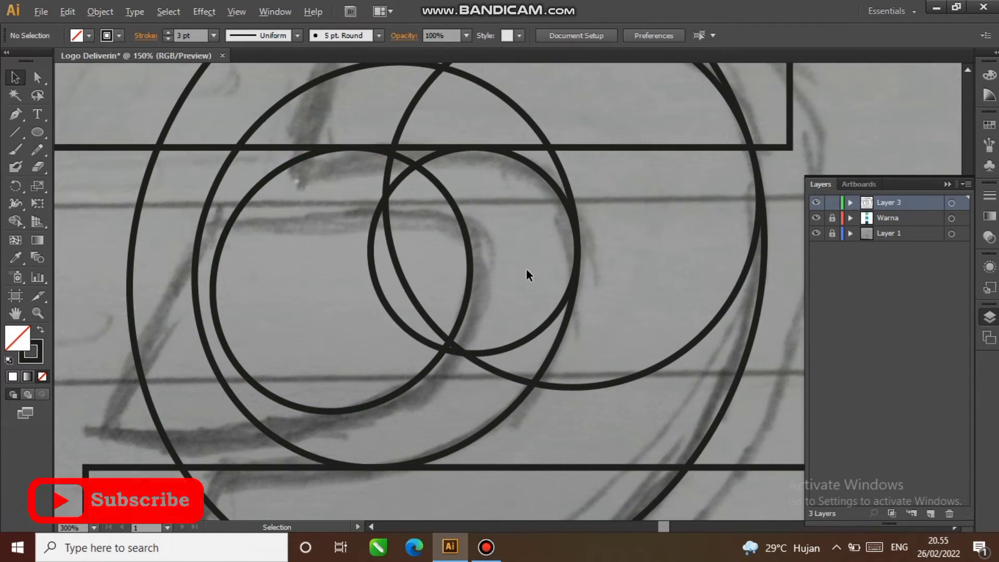
pyautogui.keyDown('alt'); pyautogui.scroll(-2, 526, 268); pyautogui.keyUp('alt')
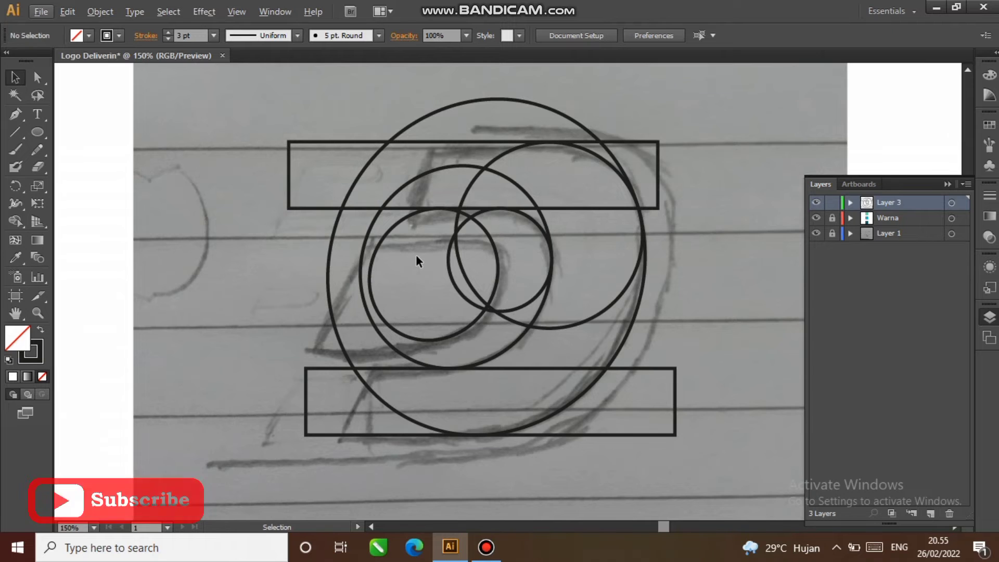
pyautogui.keyDown('alt'); pyautogui.scroll(1, 416, 254); pyautogui.keyUp('alt')
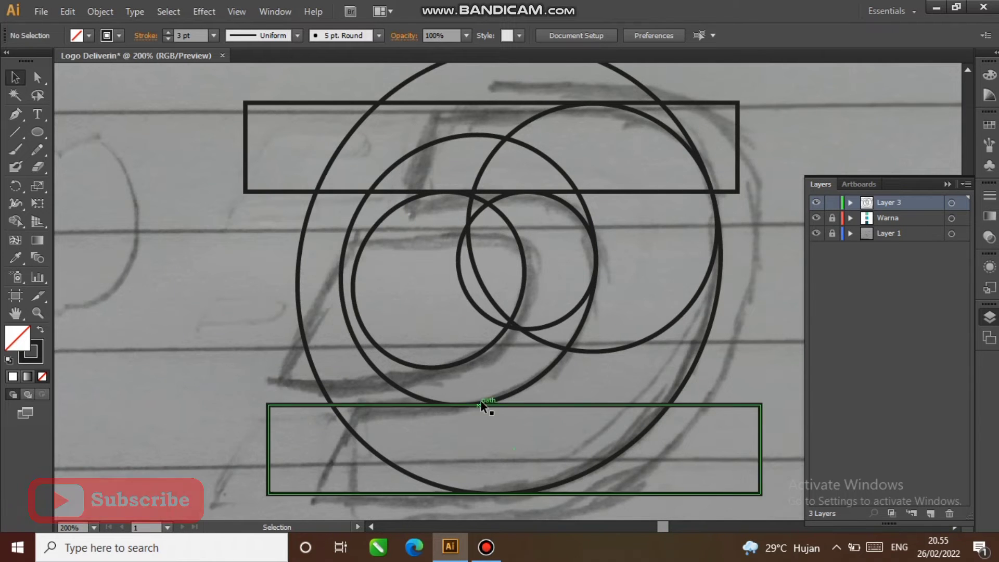
pyautogui.click(559, 405)
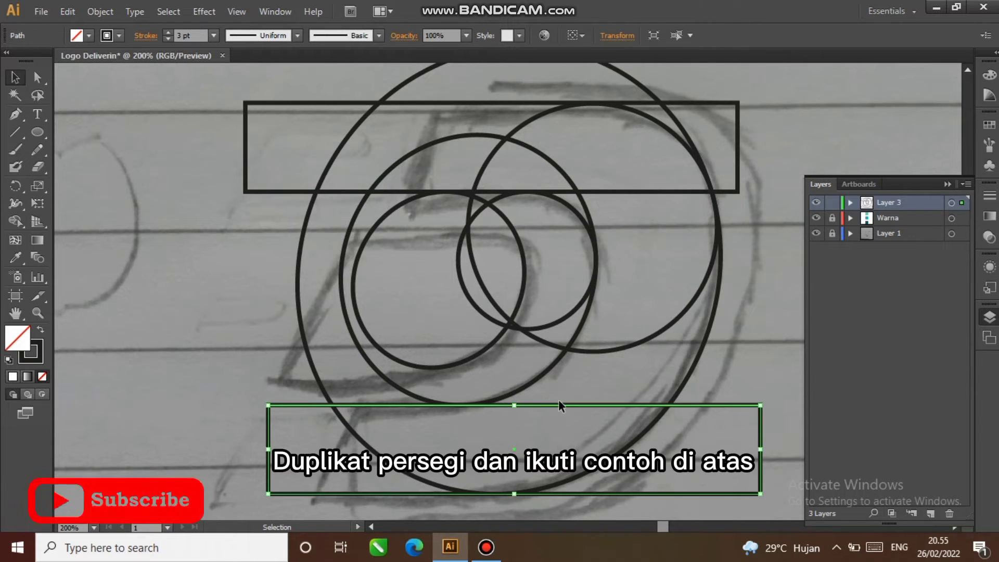
pyautogui.keyDown('alt'); pyautogui.moveTo(531, 368); pyautogui.dragTo(470, 233); pyautogui.keyUp('alt')
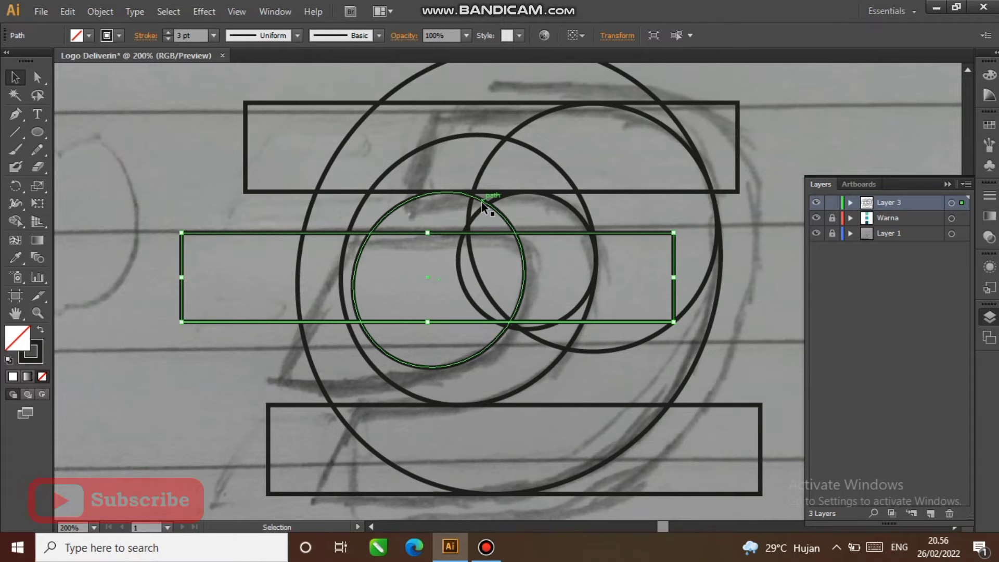
# Step: Move the copied rectangle down until its lower edge roughly meets the bottom of the left inner circle
pyautogui.keyDown('alt'); pyautogui.scroll(1, 442, 244); pyautogui.keyUp('alt')
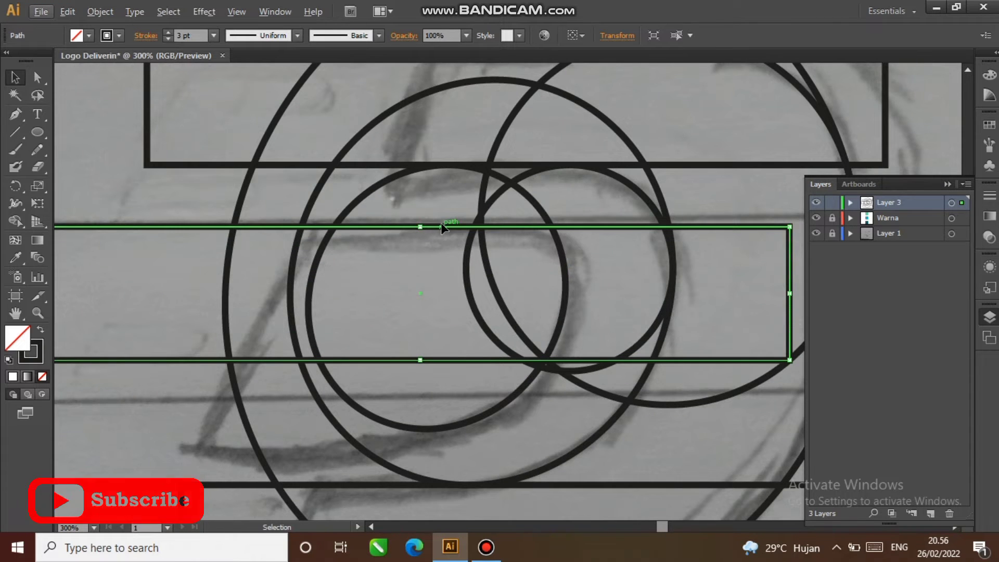
pyautogui.moveTo(441, 224); pyautogui.dragTo(428, 294)
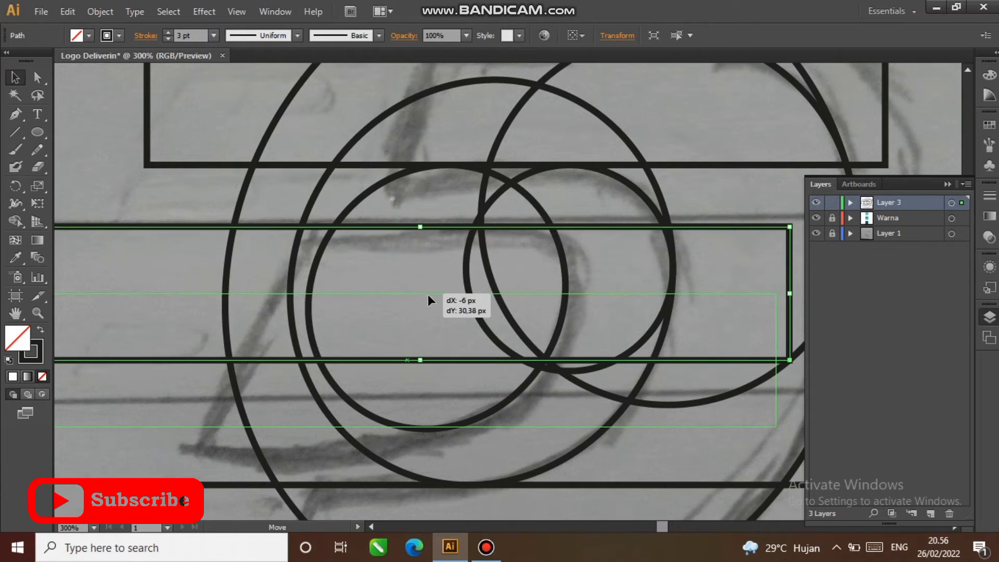
pyautogui.moveTo(406, 461); pyautogui.dragTo(407, 461)
# Step: In Outline view, fine-tune the copied rectangle's position so its lower edge is tangent to the left inner circle's bottom
pyautogui.keyDown('alt'); pyautogui.scroll(3, 423, 438); pyautogui.keyUp('alt')
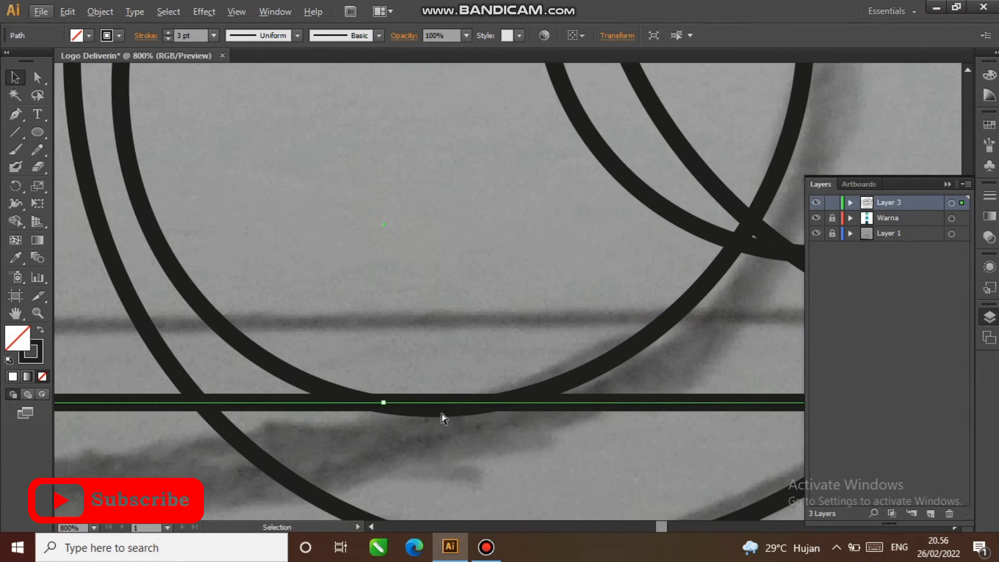
pyautogui.hotkey('ctrl', 'y')
pyautogui.keyDown('alt'); pyautogui.scroll(3, 438, 405); pyautogui.keyUp('alt')
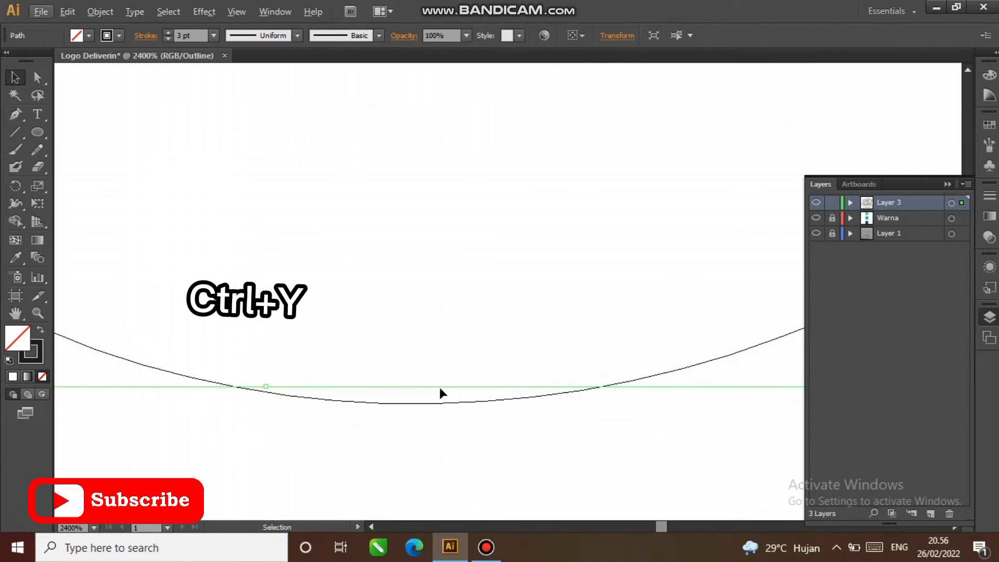
pyautogui.moveTo(441, 389); pyautogui.dragTo(428, 406)
pyautogui.keyDown('alt'); pyautogui.scroll(3, 429, 400); pyautogui.keyUp('alt')
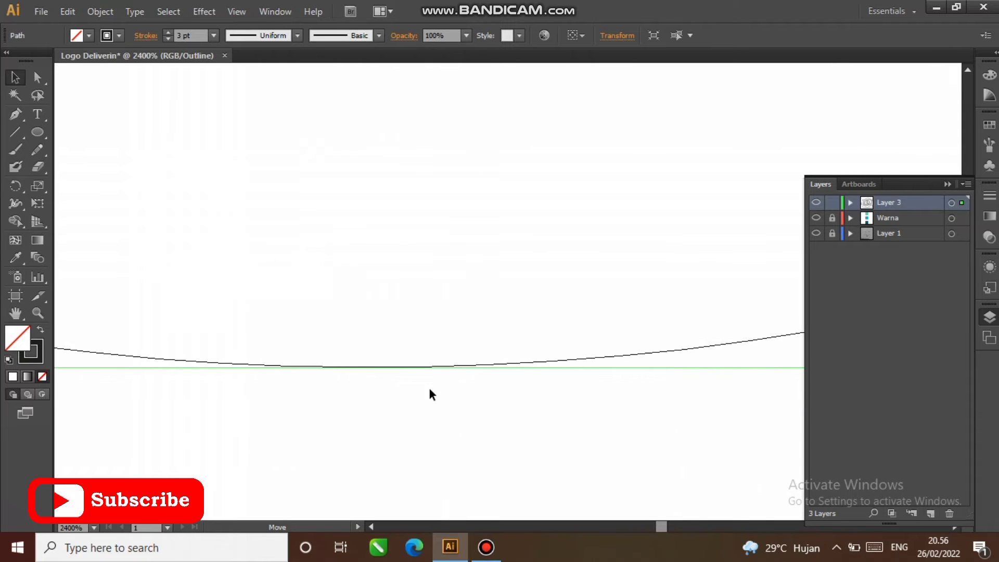
pyautogui.click(443, 379)
pyautogui.moveTo(470, 369); pyautogui.dragTo(474, 366)
pyautogui.scroll(-5, 494, 366)
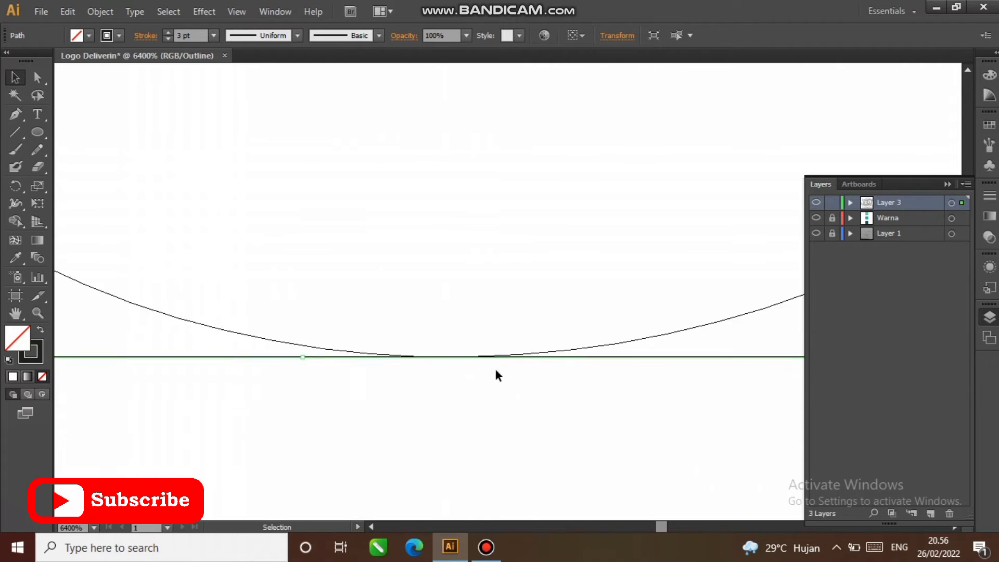
# Step: Return to Preview and clear the selection of the shapes
pyautogui.hotkey('ctrl', 'a')
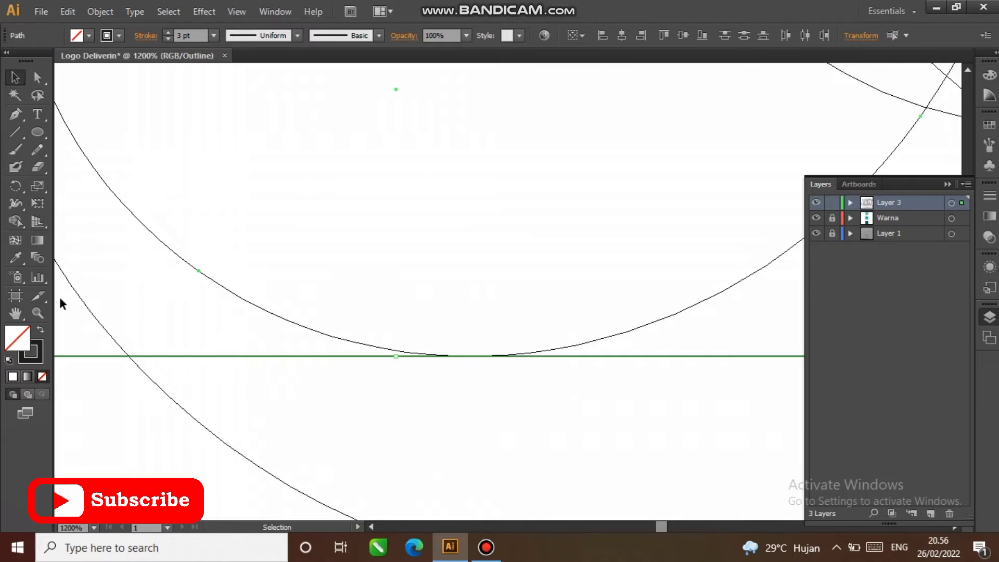
pyautogui.hotkey('ctrl', 'y')
pyautogui.click(14, 225)
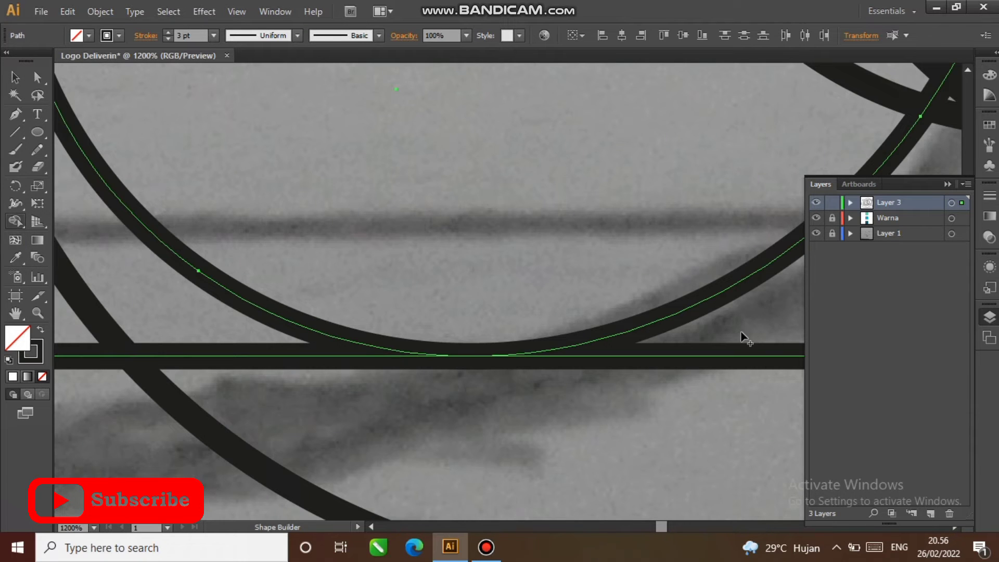
pyautogui.click(15, 77)
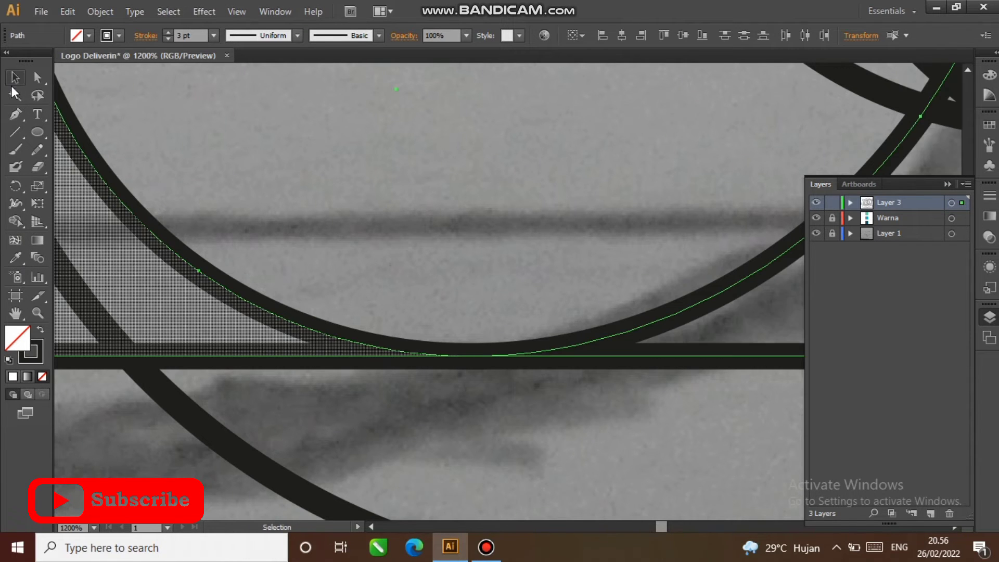
pyautogui.click(314, 143)
pyautogui.scroll(-7, 323, 148)
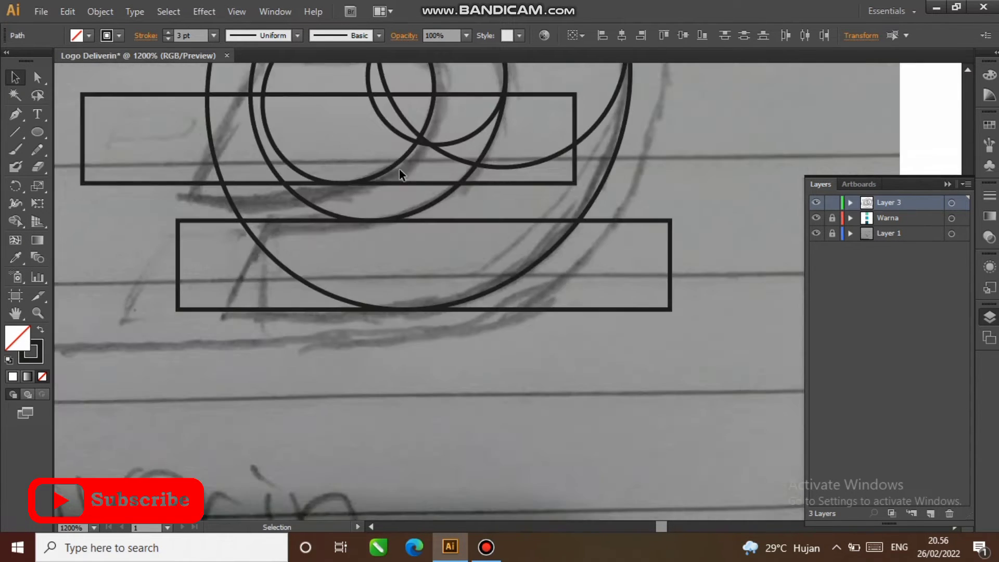
# Step: Stretch the middle rectangle's right side outward, almost level with the lower rectangle's right edge
pyautogui.moveTo(392, 153); pyautogui.dragTo(389, 194)
pyautogui.scroll(2, 367, 174)
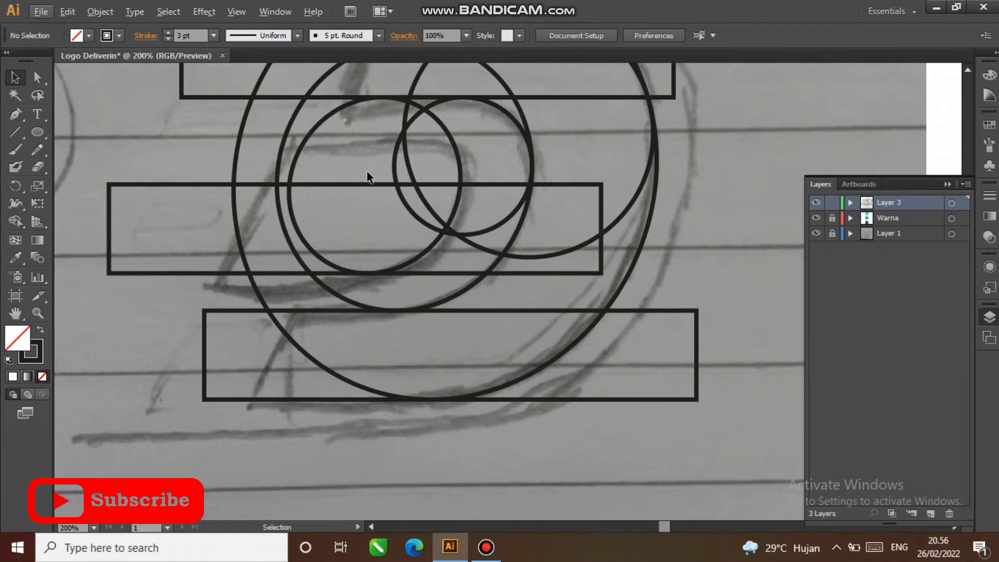
pyautogui.scroll(2, 367, 223)
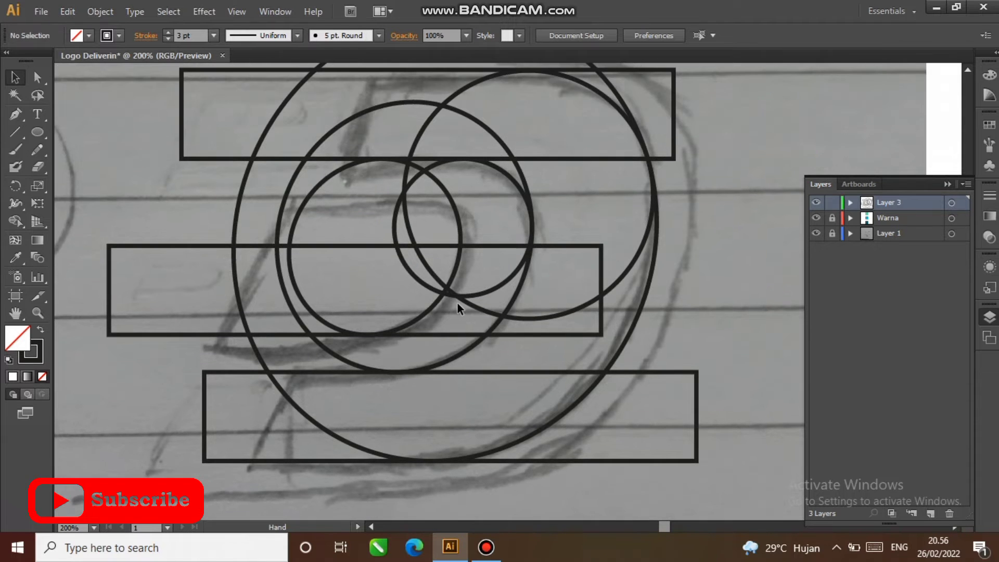
pyautogui.click(602, 306)
pyautogui.moveTo(602, 290); pyautogui.dragTo(691, 290)
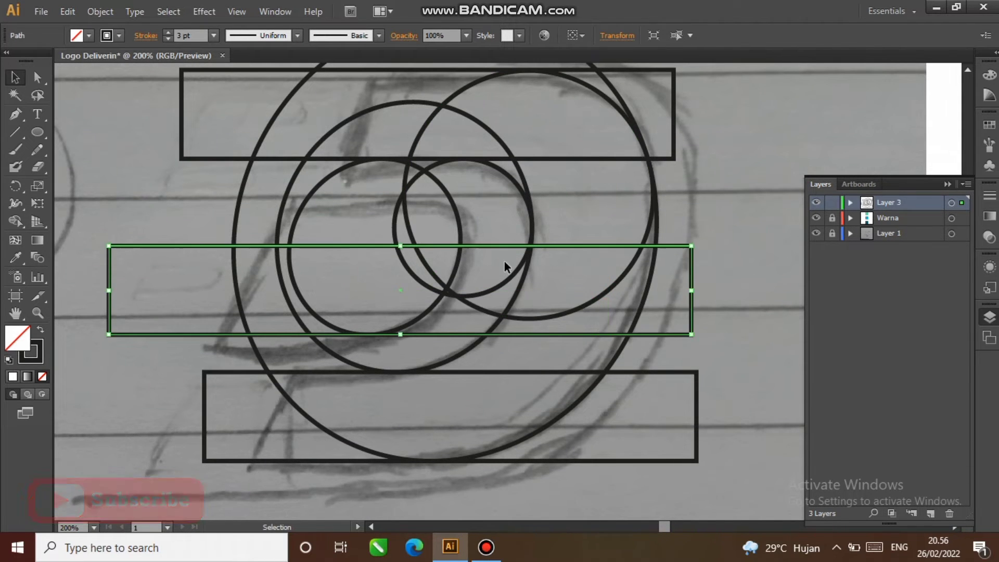
# Step: Draw a vertical Pen line spanning the gap between the middle and lower rectangles, and move it beneath the upper rectangle's lower edge
pyautogui.scroll(2, 399, 226)
pyautogui.scroll(-1, 399, 226)
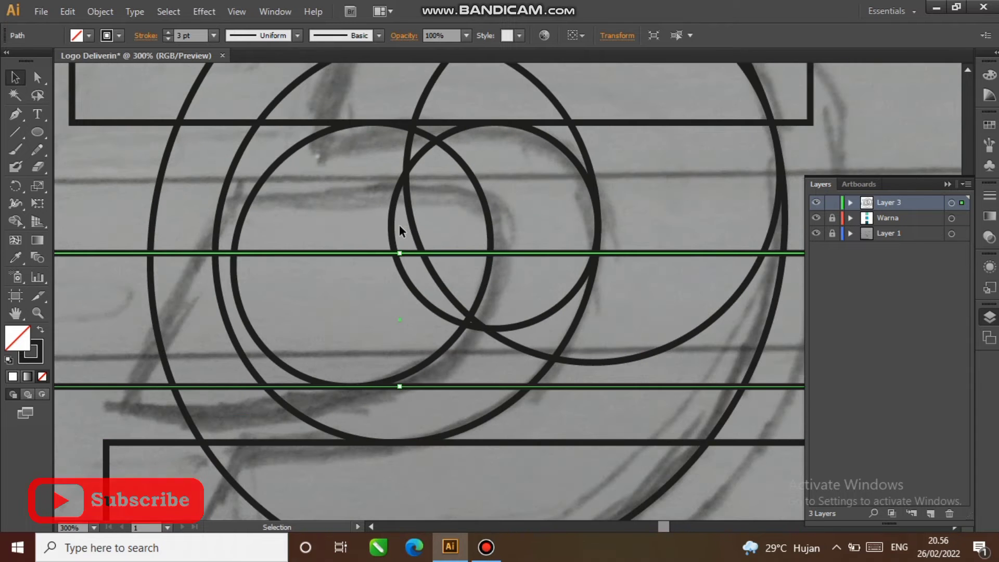
pyautogui.click(13, 114)
pyautogui.keyDown('ctrl'); pyautogui.click(294, 295); pyautogui.keyUp('ctrl')
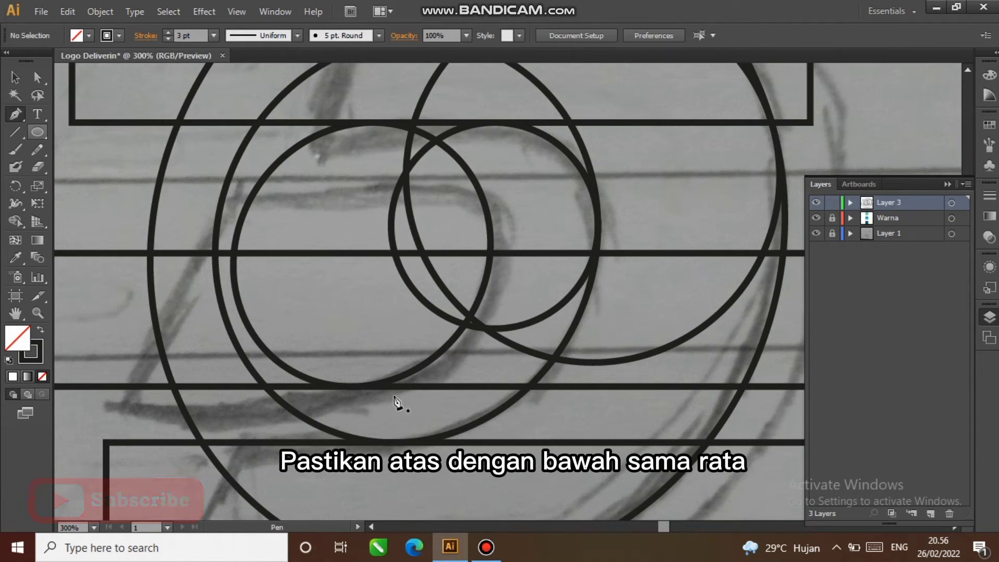
pyautogui.click(411, 388)
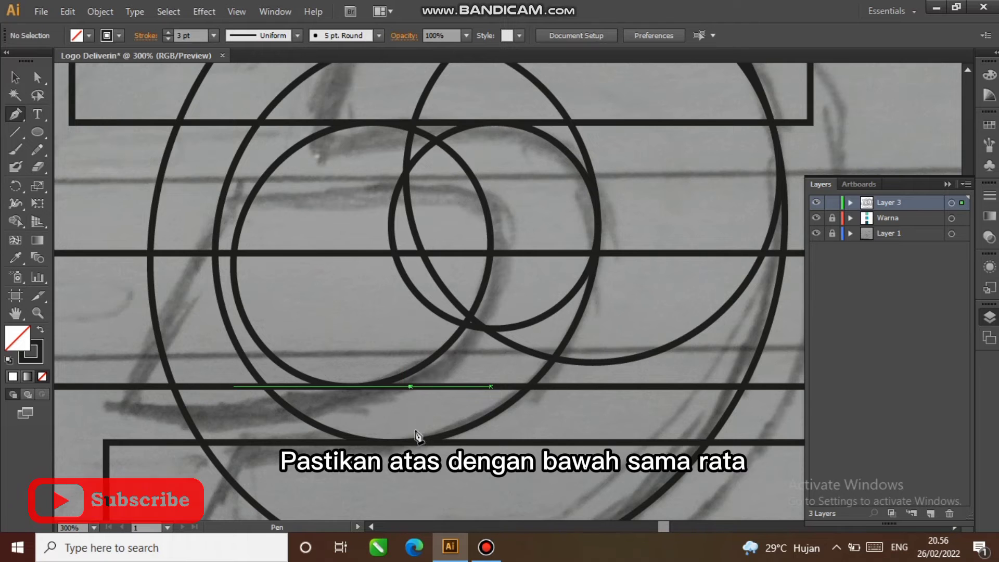
pyautogui.click(411, 443)
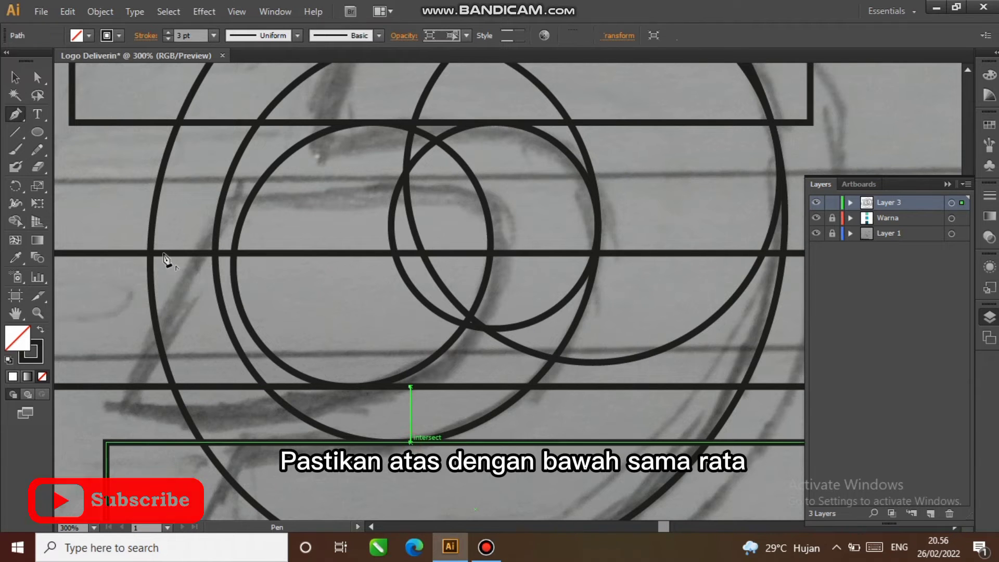
pyautogui.press('v')
pyautogui.moveTo(412, 417); pyautogui.dragTo(317, 142)
# Step: Raise the middle rectangle's top edge to the lower end of the short vertical spacing line, and delete that line
pyautogui.scroll(1, 317, 142)
pyautogui.click(320, 291)
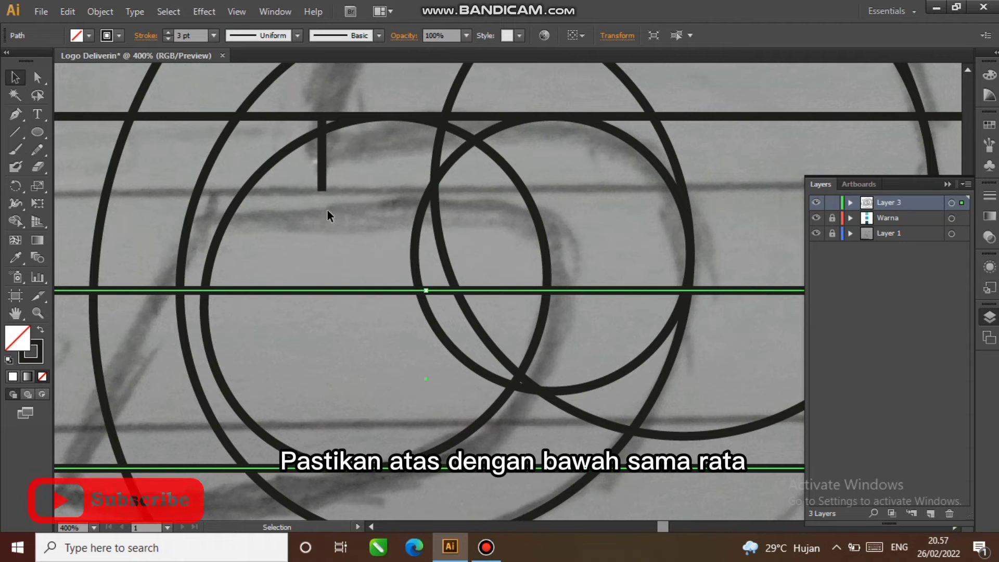
pyautogui.moveTo(427, 290); pyautogui.dragTo(426, 190)
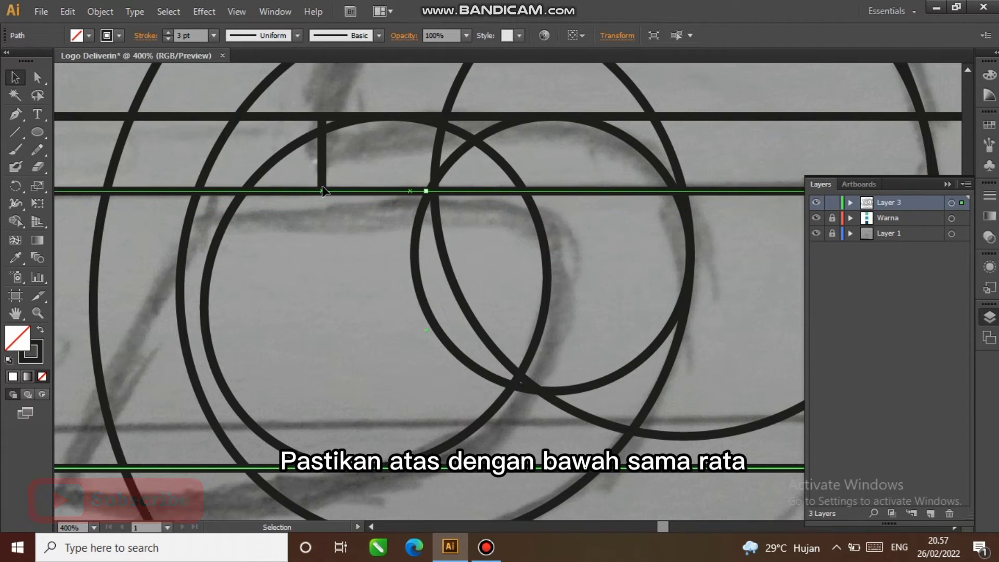
pyautogui.moveTo(325, 170); pyautogui.dragTo(382, 167)
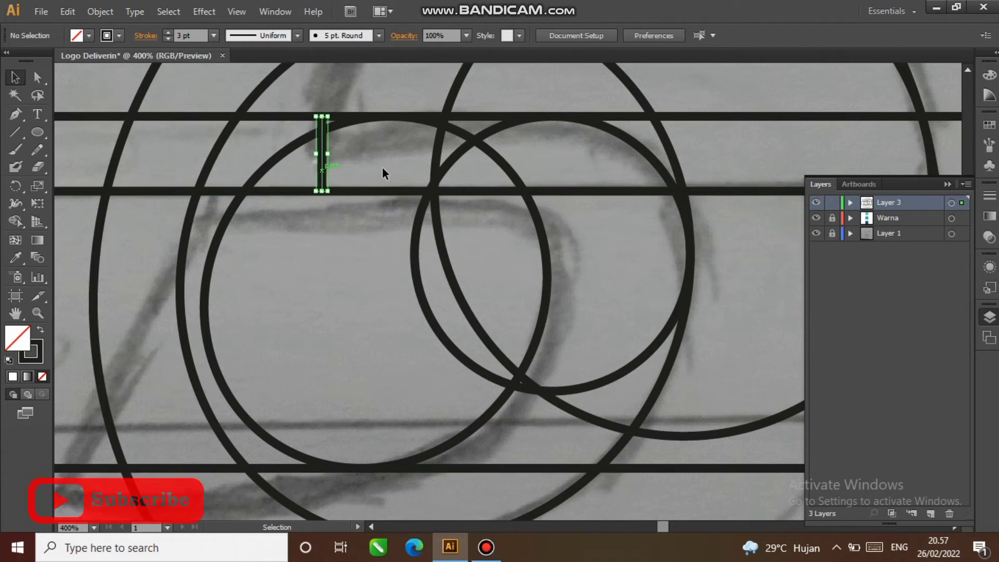
pyautogui.press('Delete')
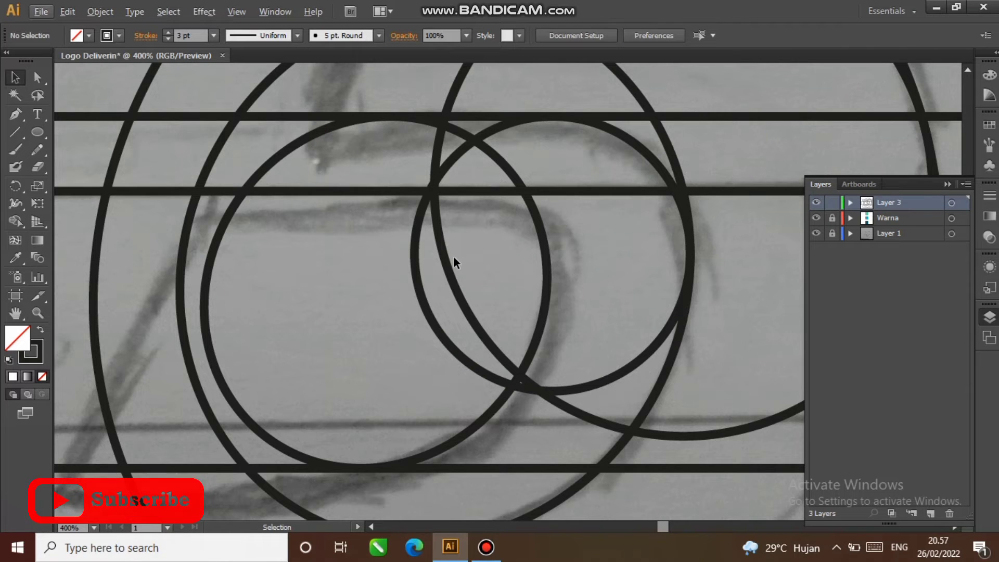
# Step: Duplicate the small right circle and place the copy to its lower left, near the middle rectangle's top edge
pyautogui.scroll(-2, 453, 244)
pyautogui.scroll(1, 457, 232)
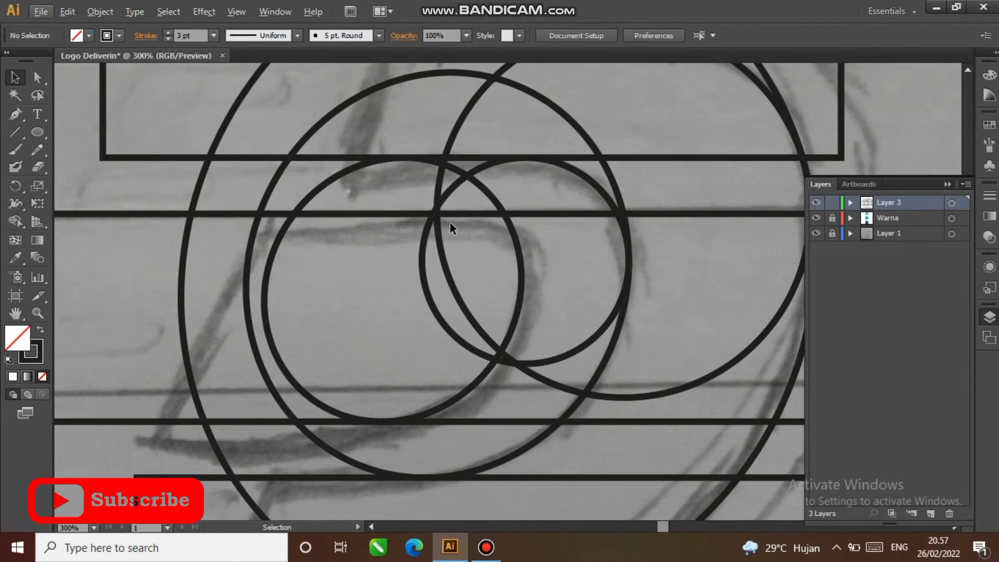
pyautogui.scroll(2, 503, 229)
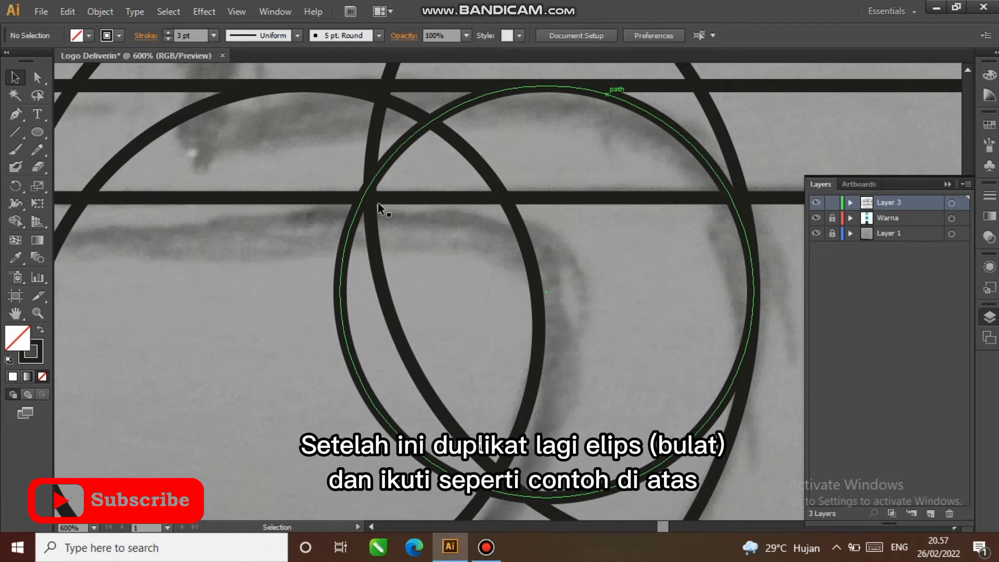
pyautogui.click(683, 141)
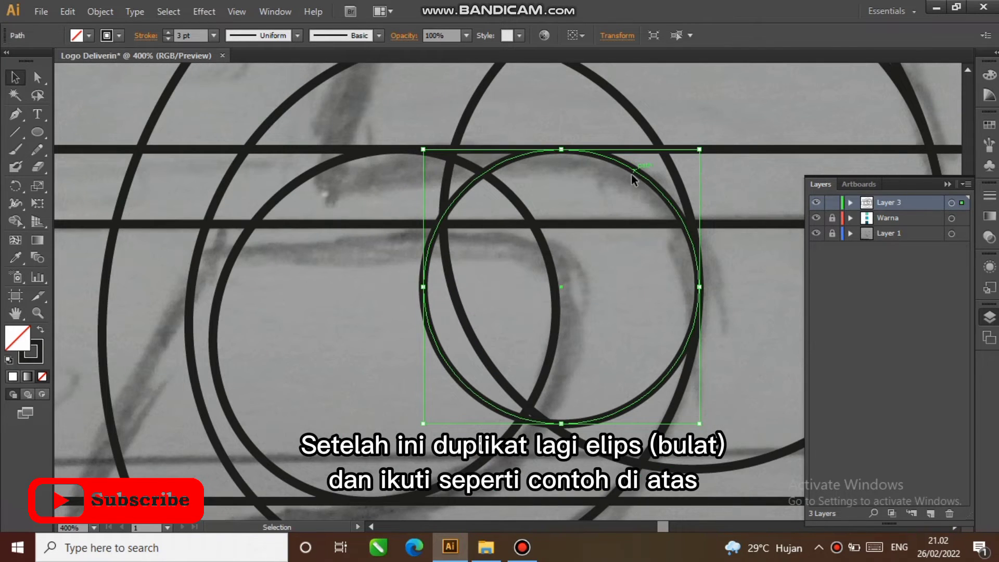
pyautogui.press('alt')
pyautogui.press('alt')
pyautogui.moveTo(649, 183); pyautogui.dragTo(480, 240)
# Step: Shrink the copied circle proportionally to about 71 px and move it against the middle rectangle's top edge and the left inner circle's right side
pyautogui.scroll(1, 499, 226)
pyautogui.press('alt')
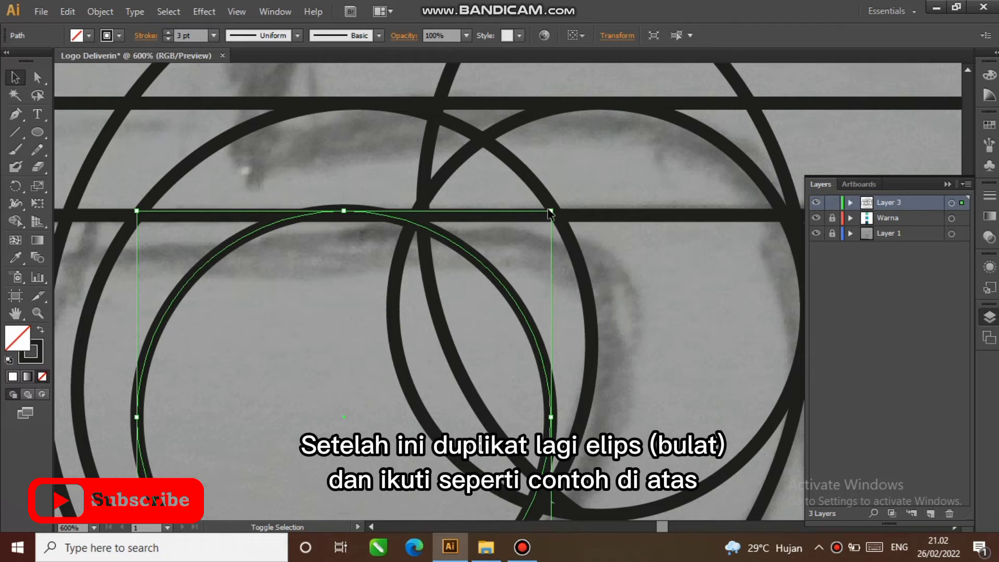
pyautogui.moveTo(550, 212); pyautogui.dragTo(503, 298)
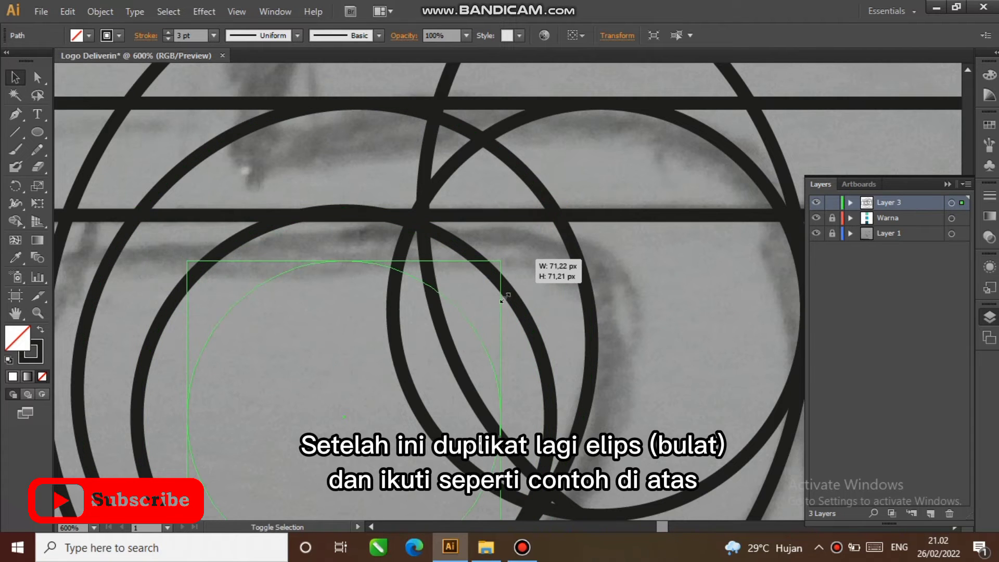
pyautogui.moveTo(474, 342)
pyautogui.mouseDown()
pyautogui.moveTo(512, 295)
pyautogui.moveTo(567, 294)
pyautogui.mouseUp()
# Step: Check the new small circle's contact with the middle rectangle and left inner circle in Outline view, and return to Preview
pyautogui.hotkey('ctrl', 'y')
pyautogui.press('a')
pyautogui.hotkey('ctrl', 'y')
pyautogui.press('v')
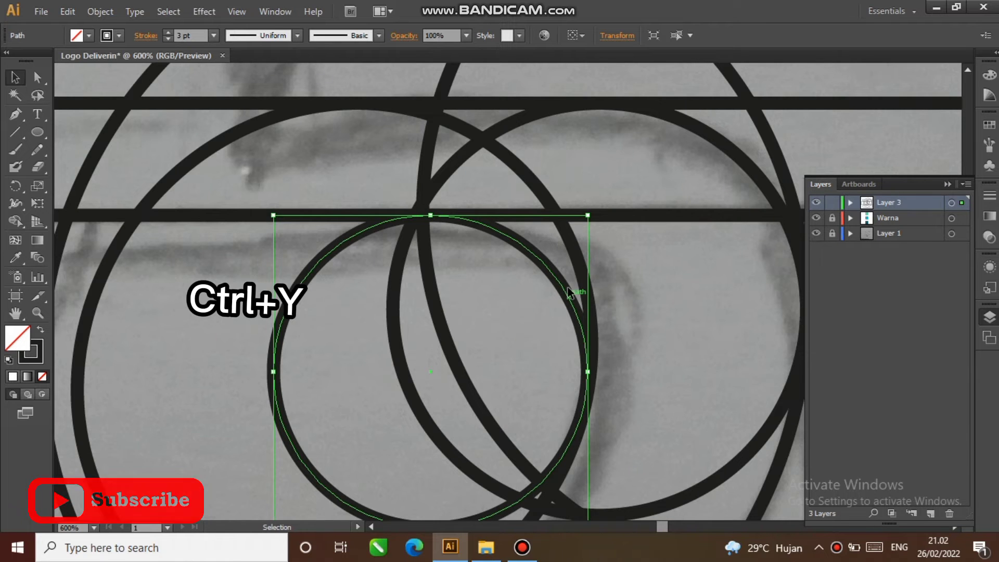
pyautogui.scroll(-1, 567, 291)
pyautogui.scroll(1, 570, 292)
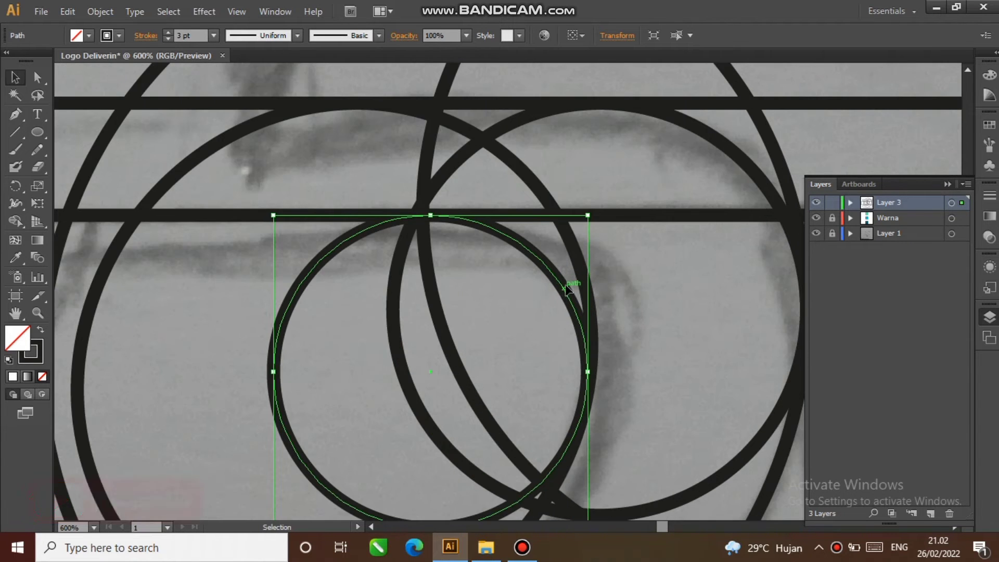
pyautogui.scroll(-1, 566, 289)
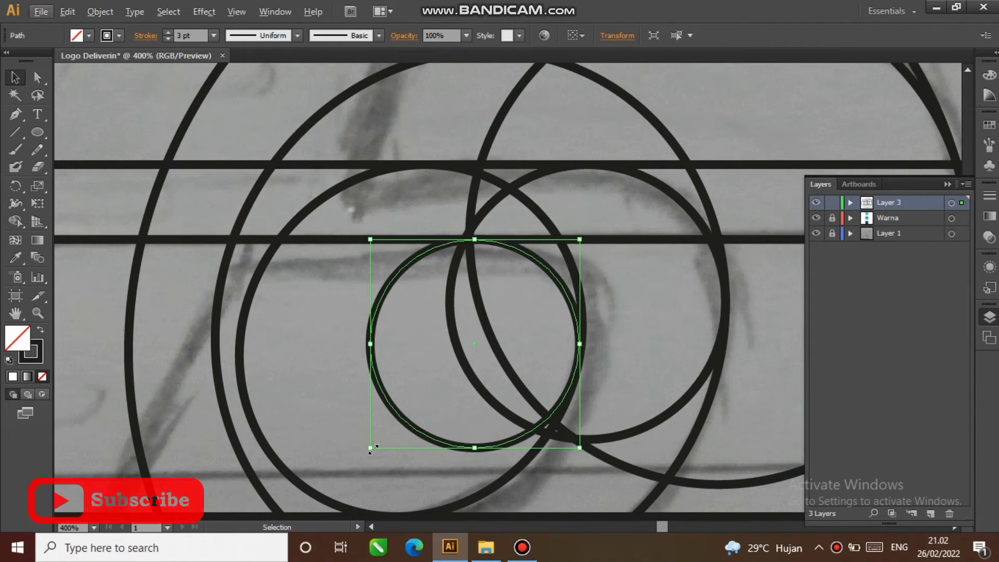
# Step: Shrink the small circle slightly in proportion, move it against the left inner circle's right side, and check both contacts in Outline view
pyautogui.moveTo(372, 448); pyautogui.dragTo(392, 428)
pyautogui.scroll(1, 575, 281)
pyautogui.hotkey('ctrl', 'y')
pyautogui.scroll(1, 574, 320)
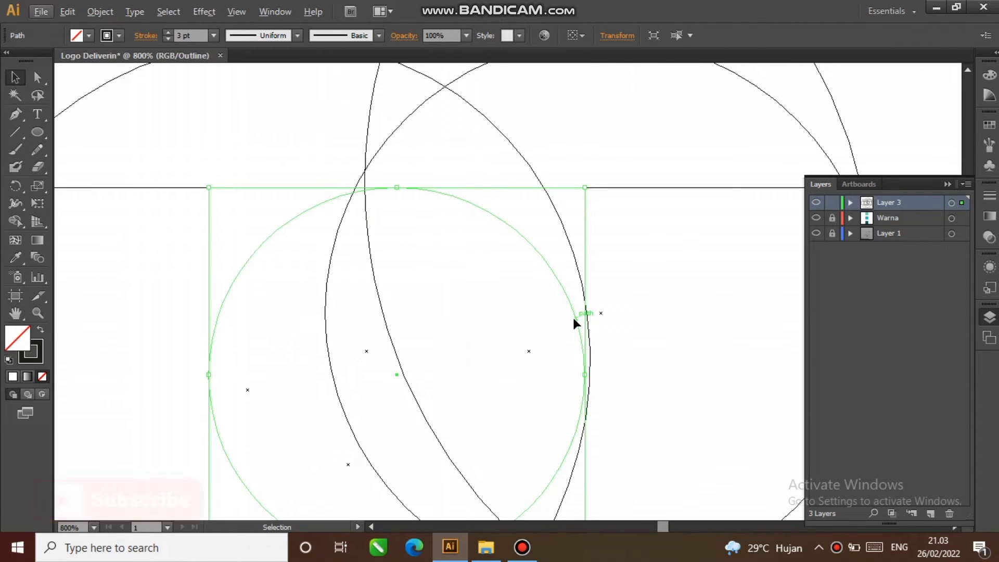
pyautogui.moveTo(576, 319); pyautogui.dragTo(584, 323)
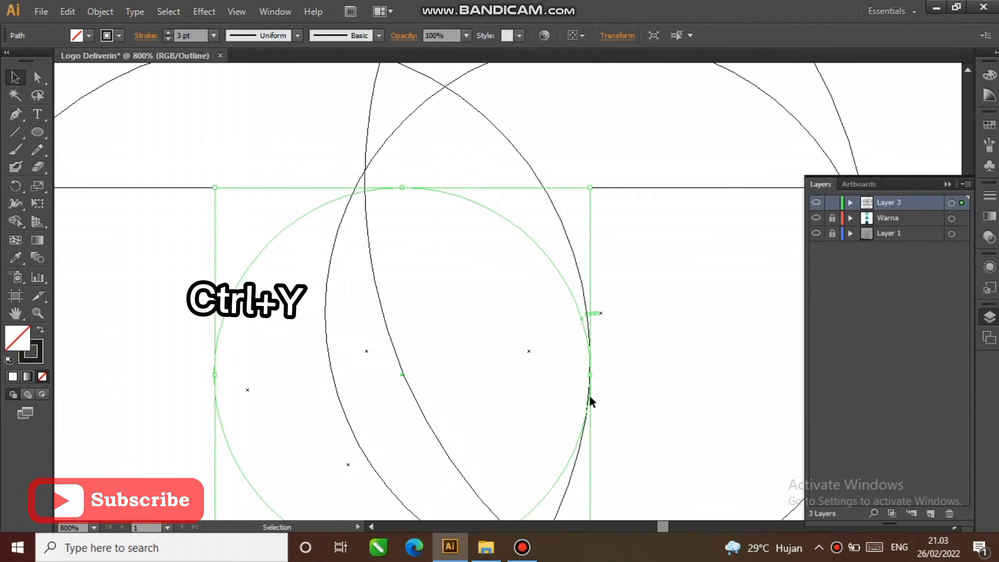
pyautogui.scroll(2, 396, 185)
pyautogui.click(399, 178)
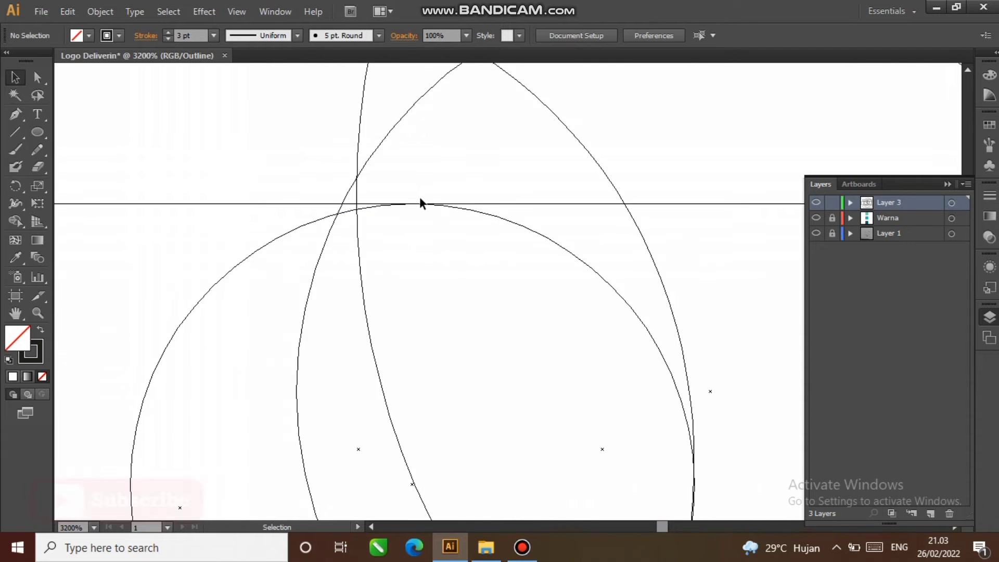
pyautogui.scroll(-6, 419, 197)
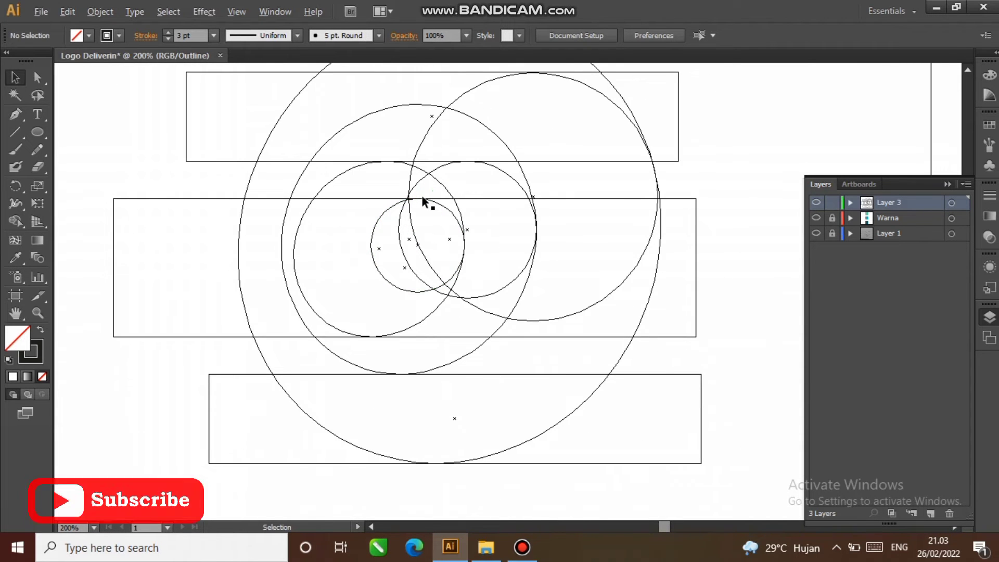
pyautogui.scroll(2, 423, 200)
pyautogui.hotkey('ctrl', 'y')
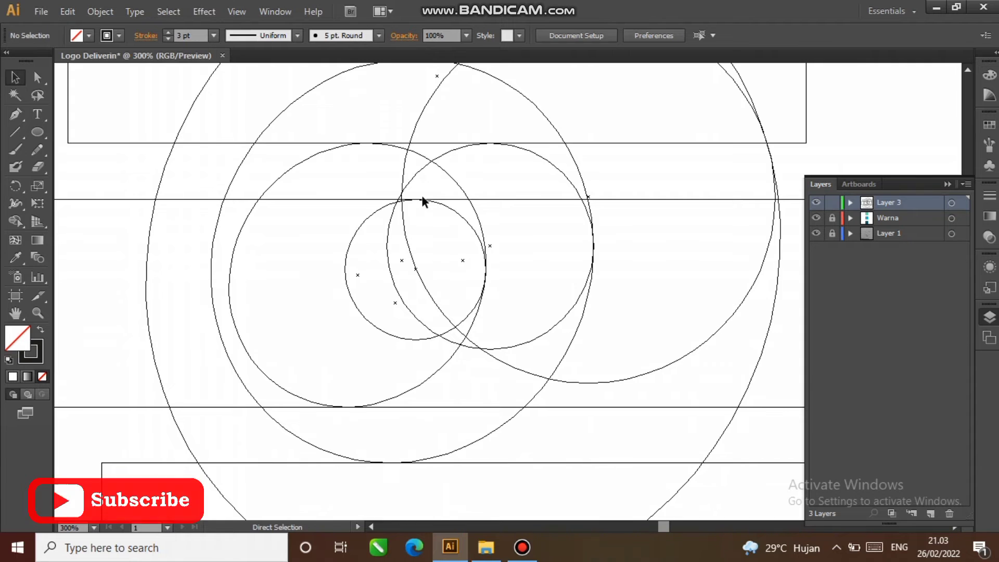
pyautogui.scroll(-2, 423, 200)
# Step: Merge the regions of the D's upper arm, outer right curve and lower arm into one shape with the Shape Builder
pyautogui.moveTo(399, 168); pyautogui.dragTo(426, 253)
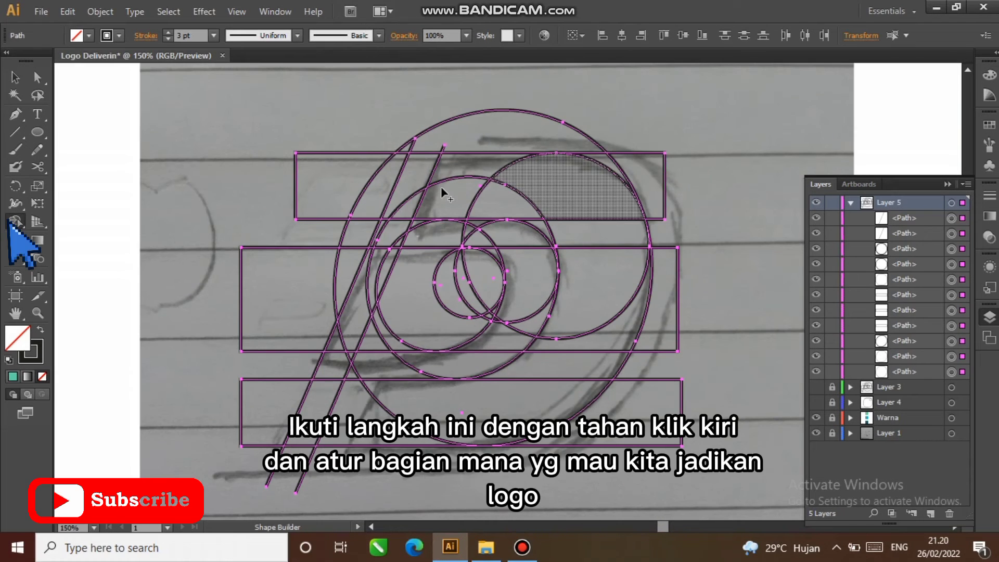
pyautogui.moveTo(433, 194)
pyautogui.mouseDown()
pyautogui.moveTo(542, 165)
pyautogui.moveTo(569, 226)
pyautogui.moveTo(601, 225)
pyautogui.moveTo(609, 236)
pyautogui.mouseUp()
pyautogui.moveTo(620, 250); pyautogui.dragTo(620, 249)
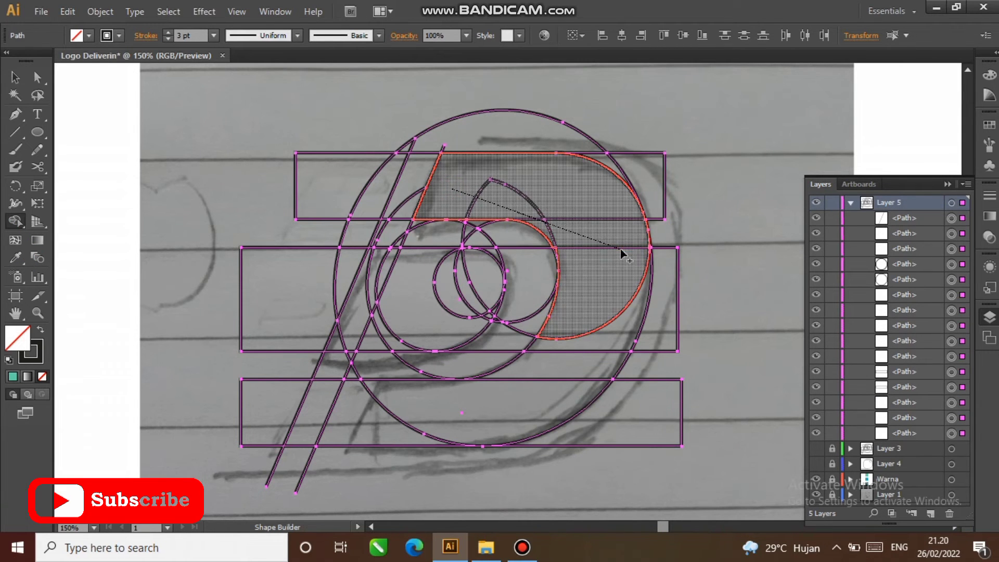
pyautogui.moveTo(354, 416)
pyautogui.mouseDown()
pyautogui.moveTo(516, 404)
pyautogui.moveTo(575, 369)
pyautogui.moveTo(649, 241)
pyautogui.mouseUp()
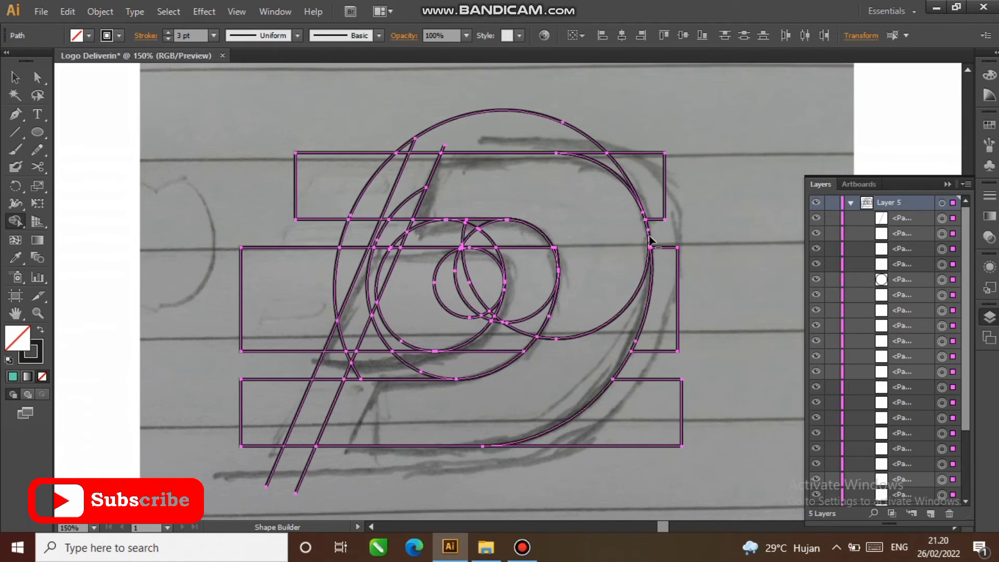
pyautogui.scroll(2, 651, 238)
pyautogui.moveTo(575, 317); pyautogui.dragTo(558, 469)
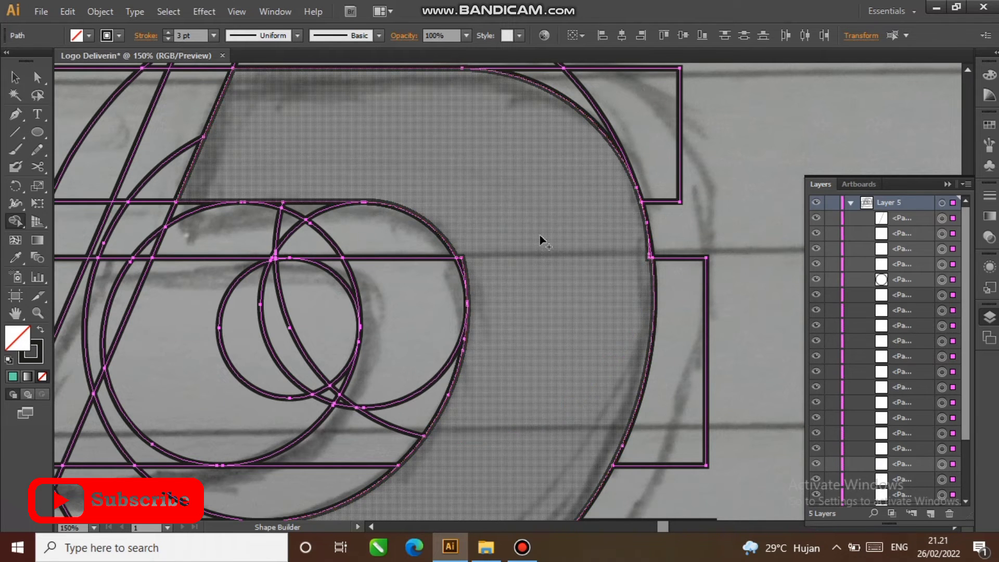
pyautogui.scroll(2, 616, 257)
pyautogui.scroll(2, 583, 270)
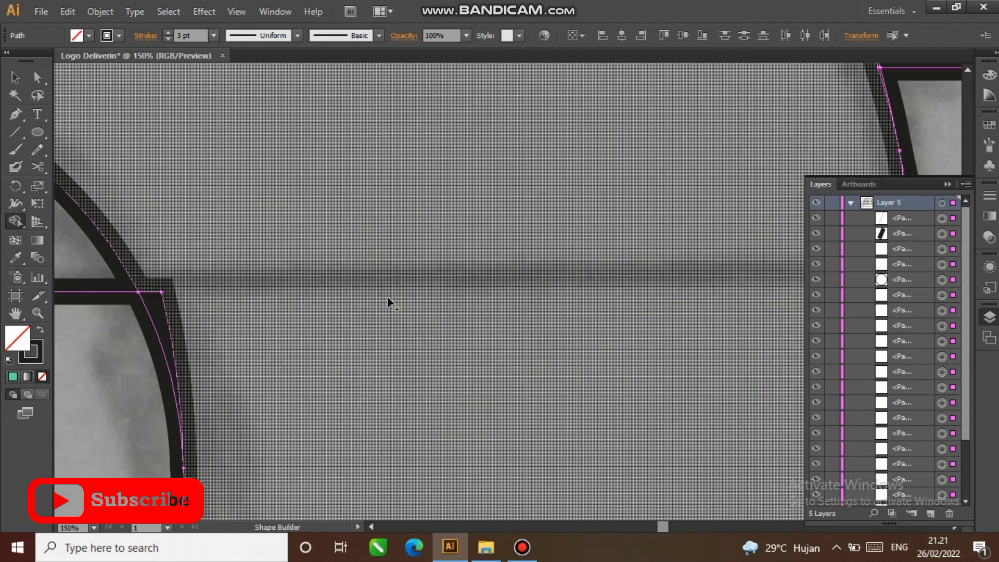
pyautogui.moveTo(644, 289)
pyautogui.mouseDown()
pyautogui.moveTo(451, 322)
pyautogui.moveTo(313, 315)
pyautogui.moveTo(269, 296)
pyautogui.mouseUp()
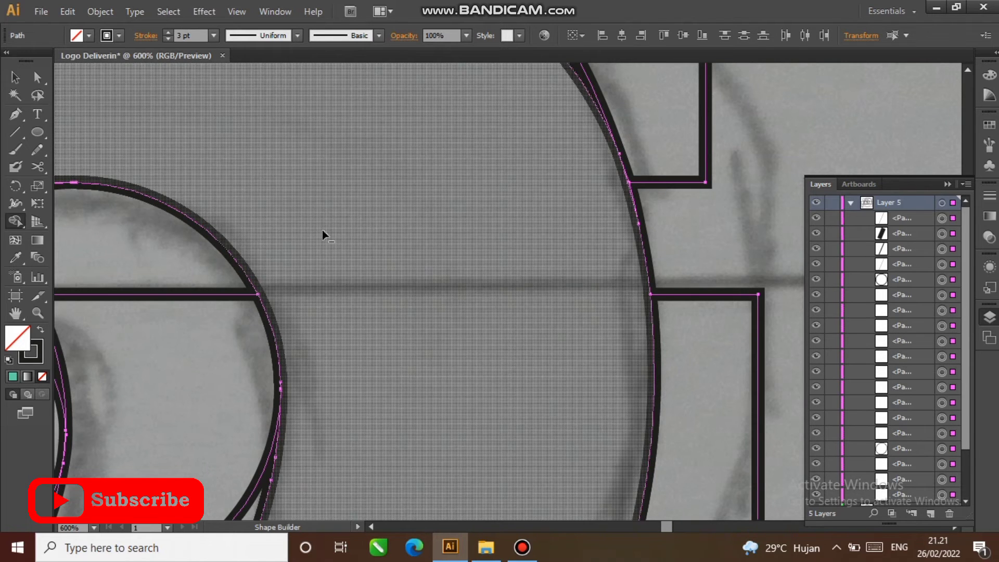
# Step: Merge the regions of the inner D, from the slanted left line to the small circle's curve, into one shape with the Shape Builder
pyautogui.scroll(-2, 319, 230)
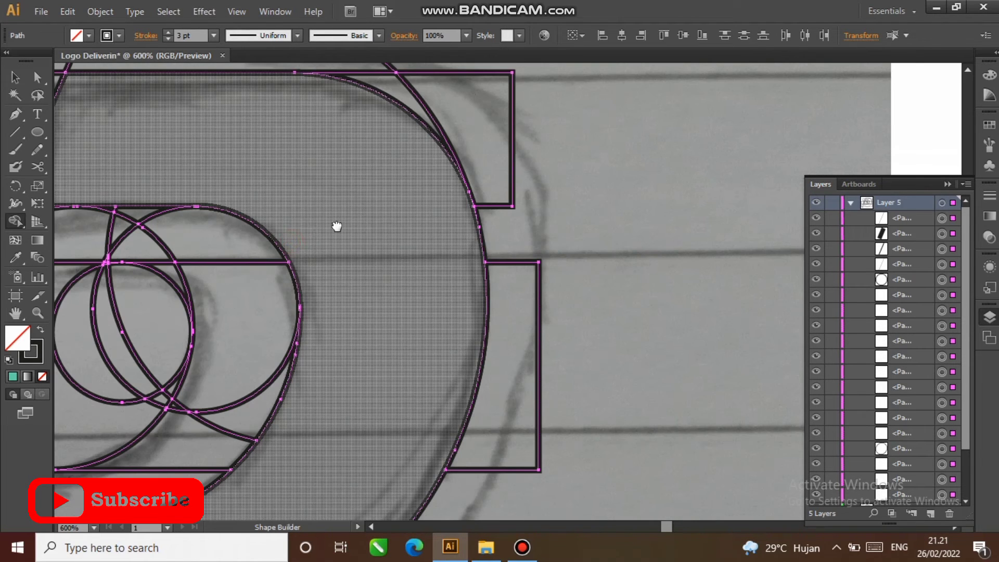
pyautogui.moveTo(337, 226); pyautogui.dragTo(608, 209)
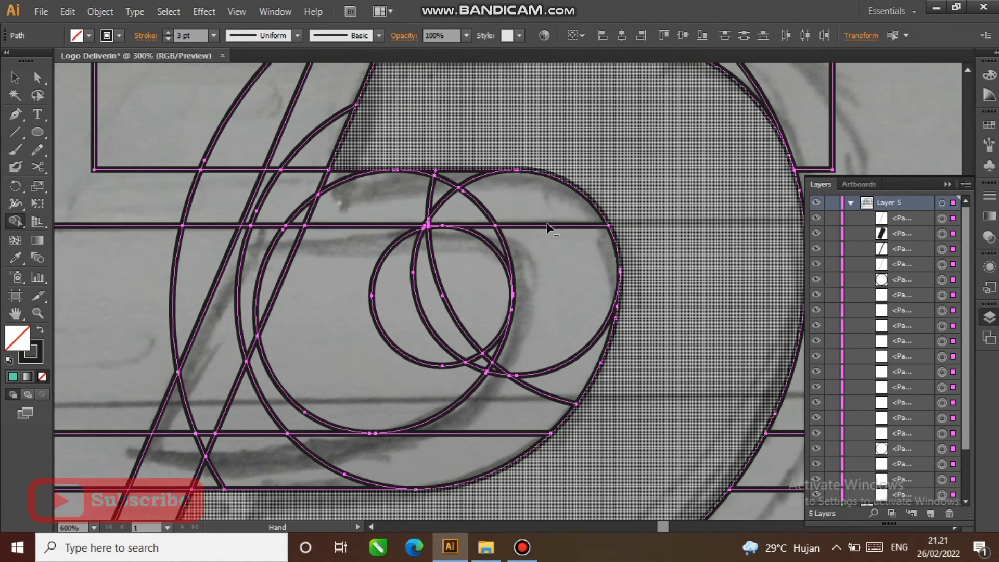
pyautogui.scroll(-2, 526, 232)
pyautogui.scroll(2, 291, 273)
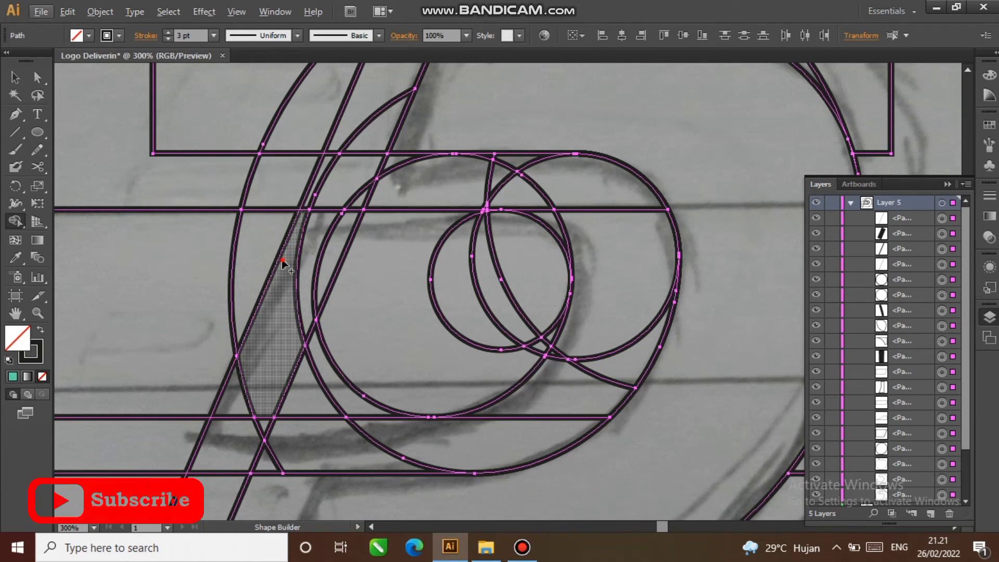
pyautogui.moveTo(281, 259)
pyautogui.mouseDown()
pyautogui.moveTo(437, 228)
pyautogui.moveTo(519, 235)
pyautogui.mouseUp()
pyautogui.moveTo(402, 352); pyautogui.dragTo(402, 354)
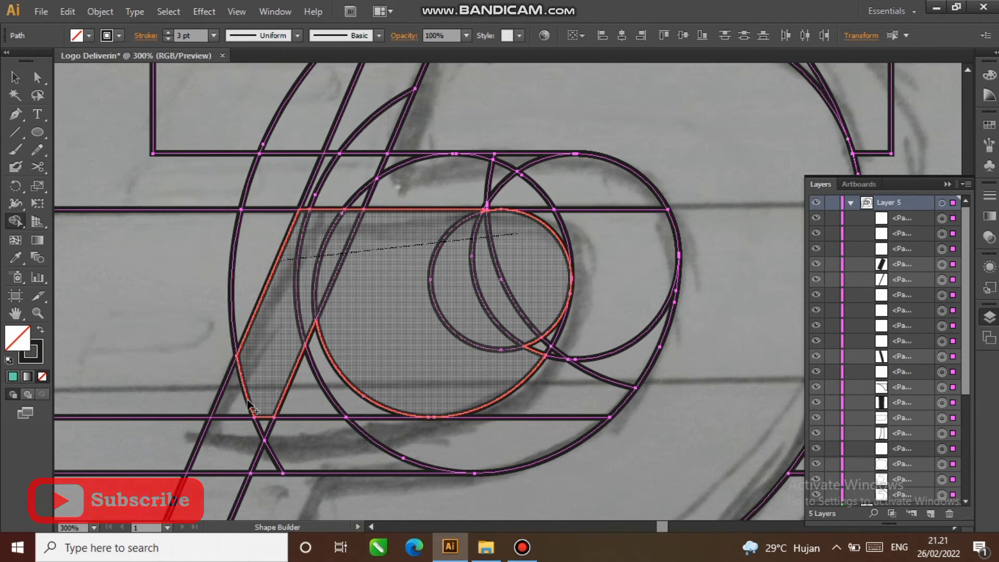
pyautogui.moveTo(230, 408)
pyautogui.mouseDown()
pyautogui.moveTo(349, 401)
pyautogui.moveTo(488, 366)
pyautogui.moveTo(547, 342)
pyautogui.mouseUp()
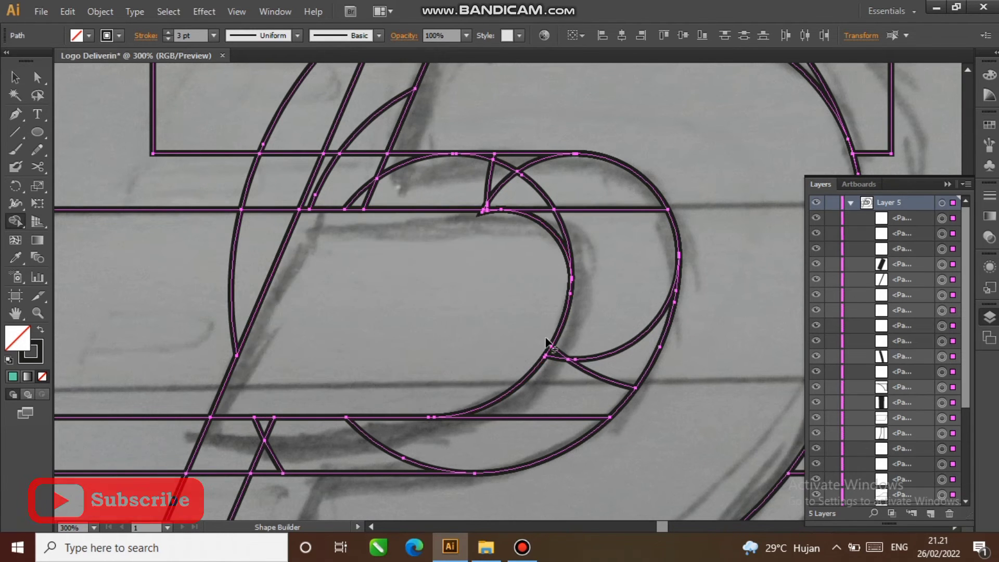
pyautogui.scroll(2, 508, 218)
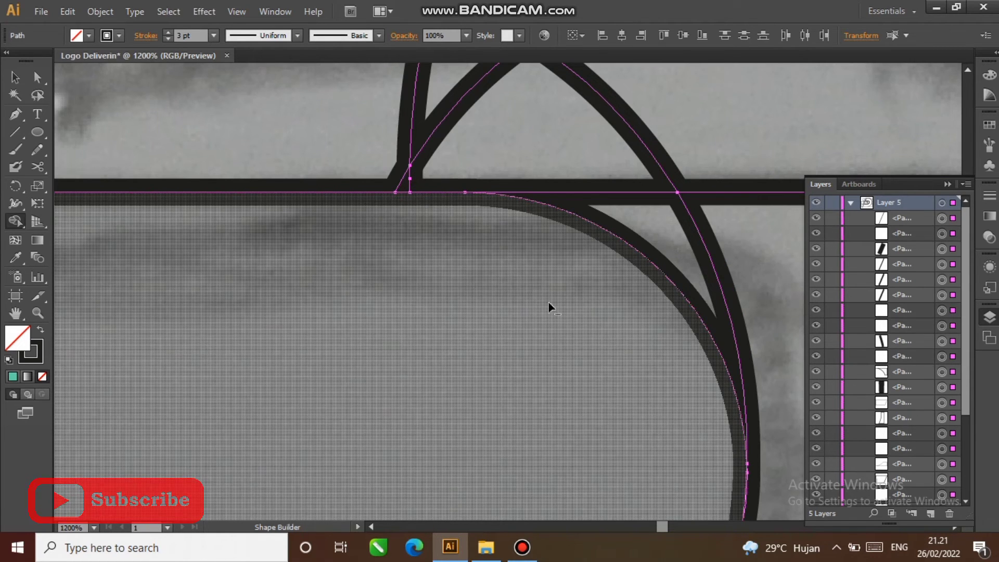
pyautogui.scroll(-2, 597, 408)
pyautogui.scroll(-3, 602, 263)
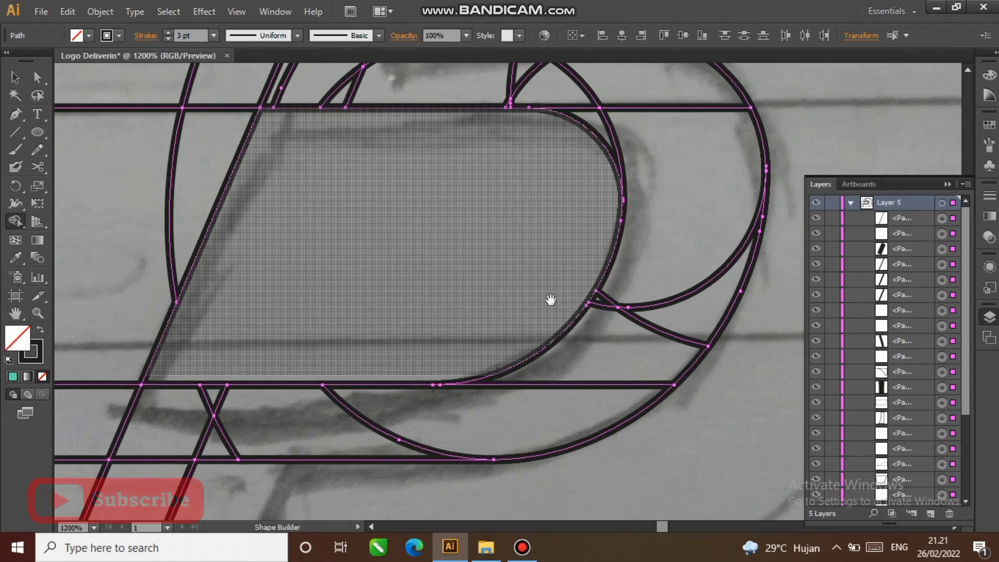
pyautogui.scroll(-3, 376, 340)
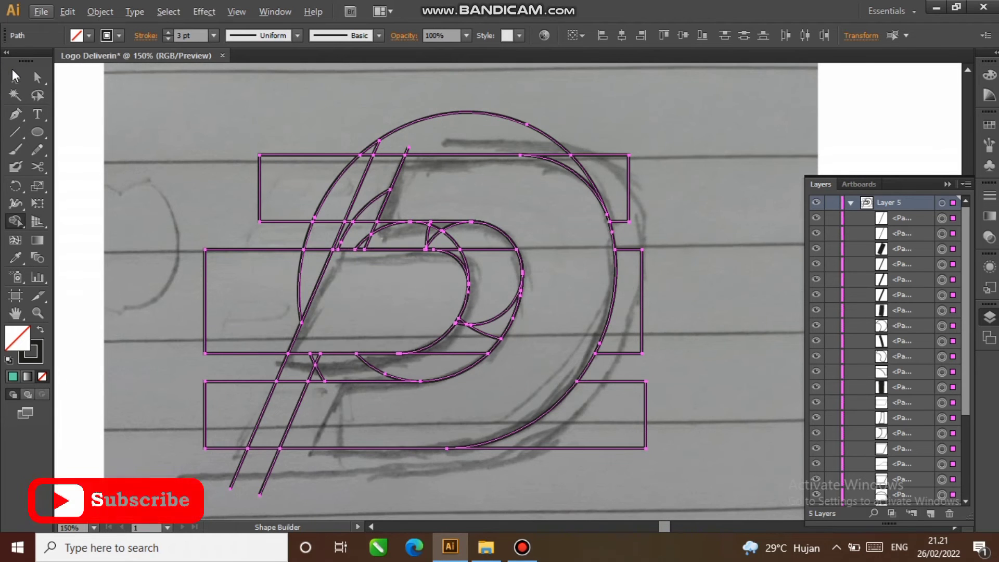
# Step: Select the merged inner and outer D shapes together and lock them
pyautogui.press('v')
pyautogui.hotkey('ctrl', 'a')
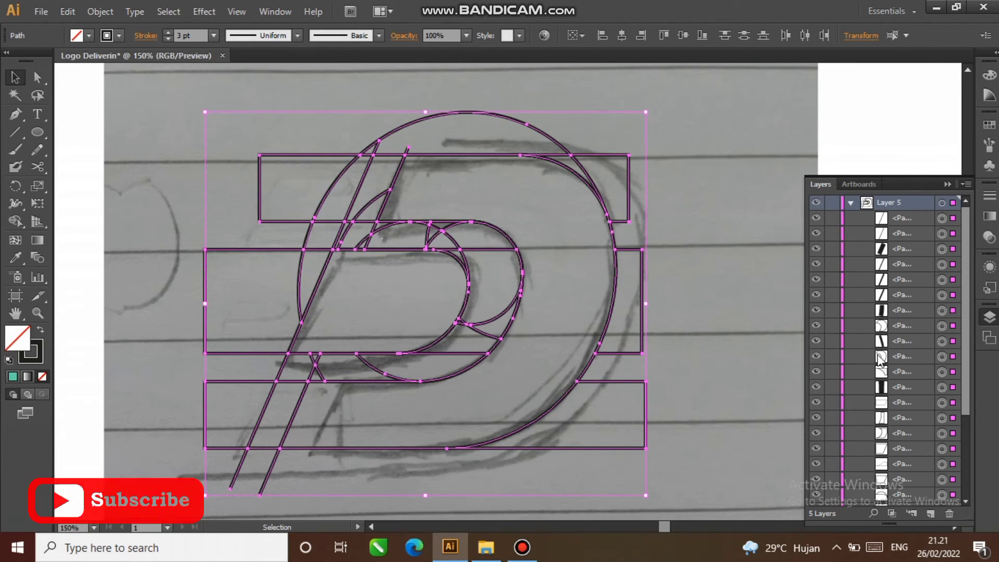
pyautogui.click(329, 295)
pyautogui.click(316, 285)
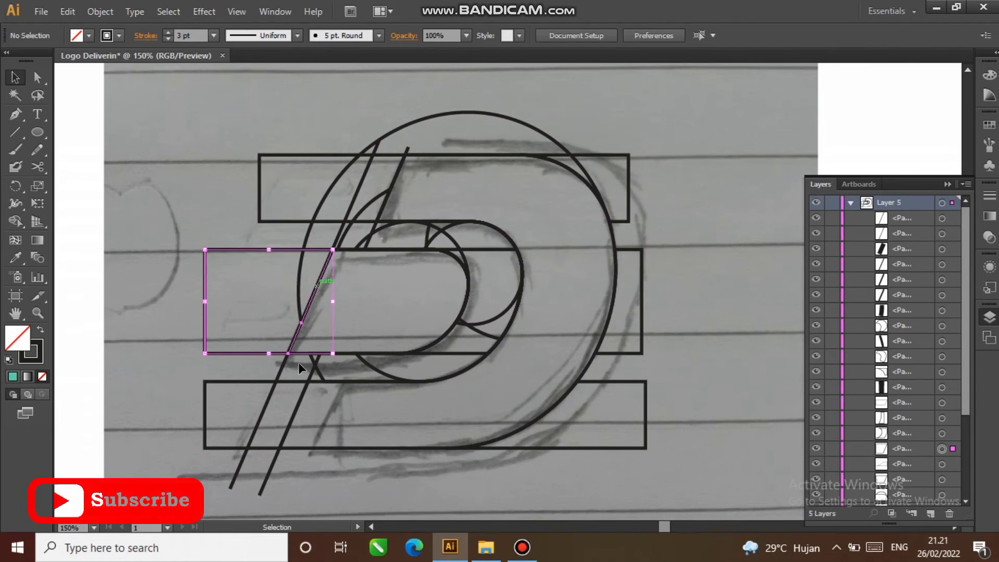
pyautogui.click(300, 354)
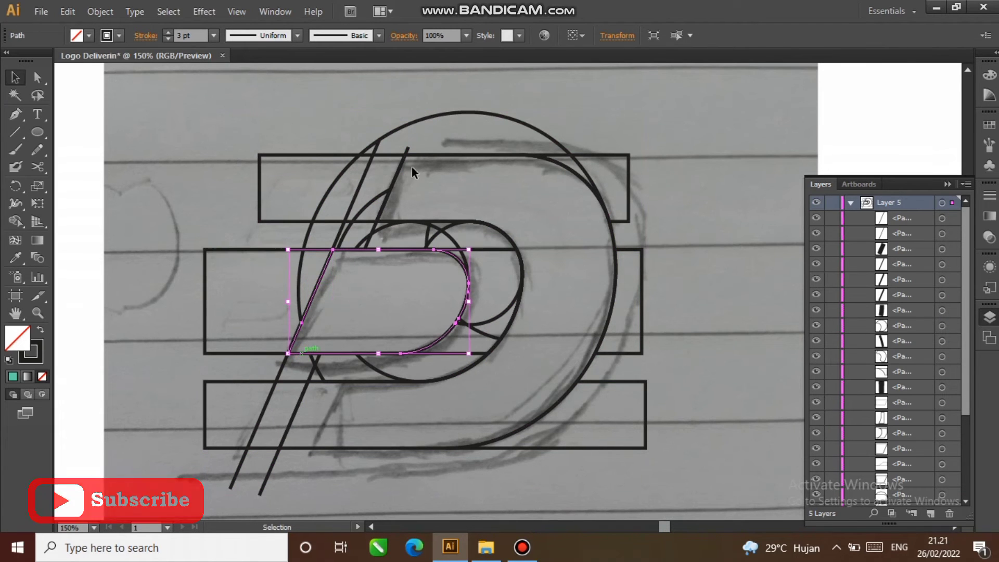
pyautogui.keyDown('shift'); pyautogui.click(413, 153); pyautogui.keyUp('shift')
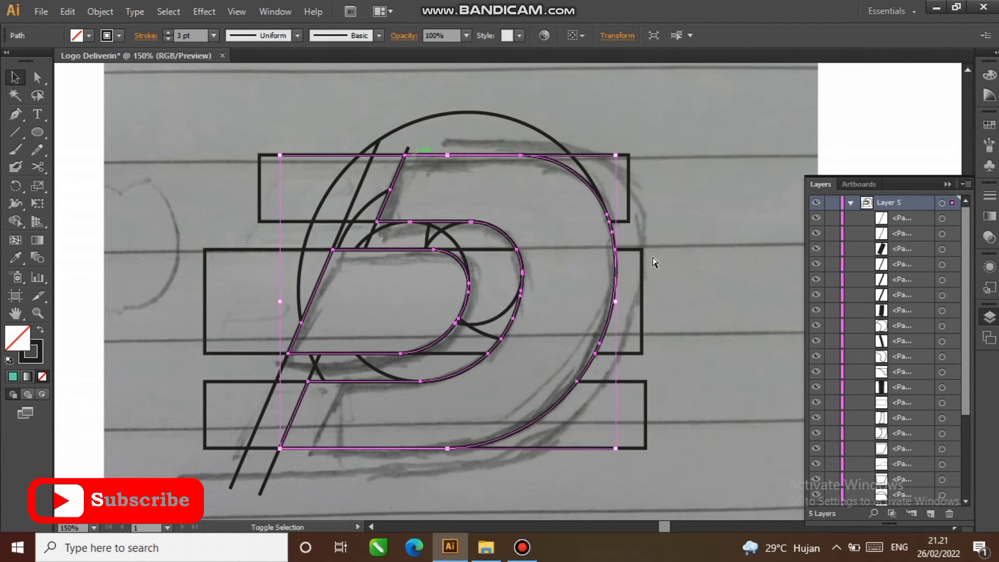
# Step: Select all the leftover construction pieces around the two D shapes and delete them
pyautogui.click(237, 104)
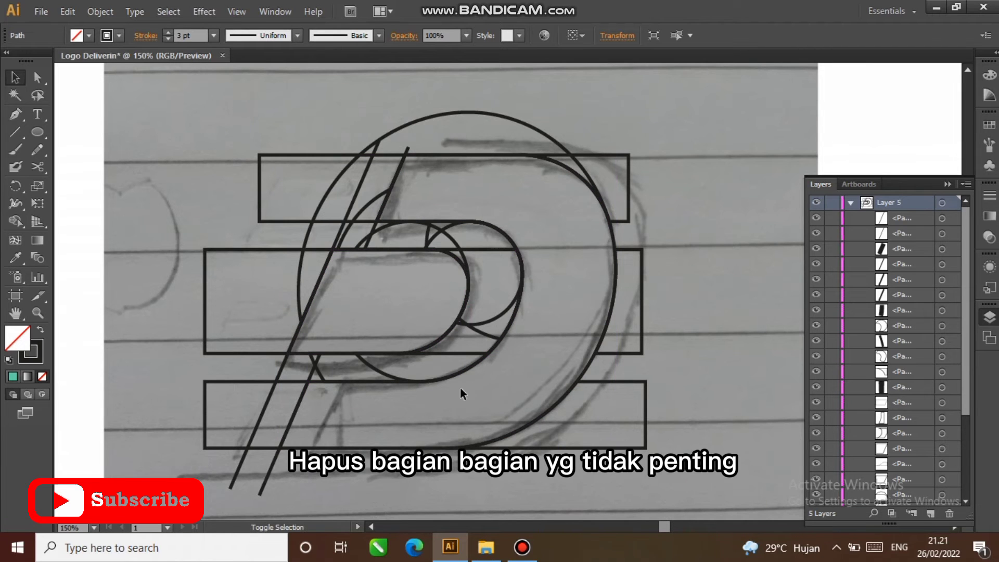
pyautogui.moveTo(650, 441); pyautogui.dragTo(649, 441)
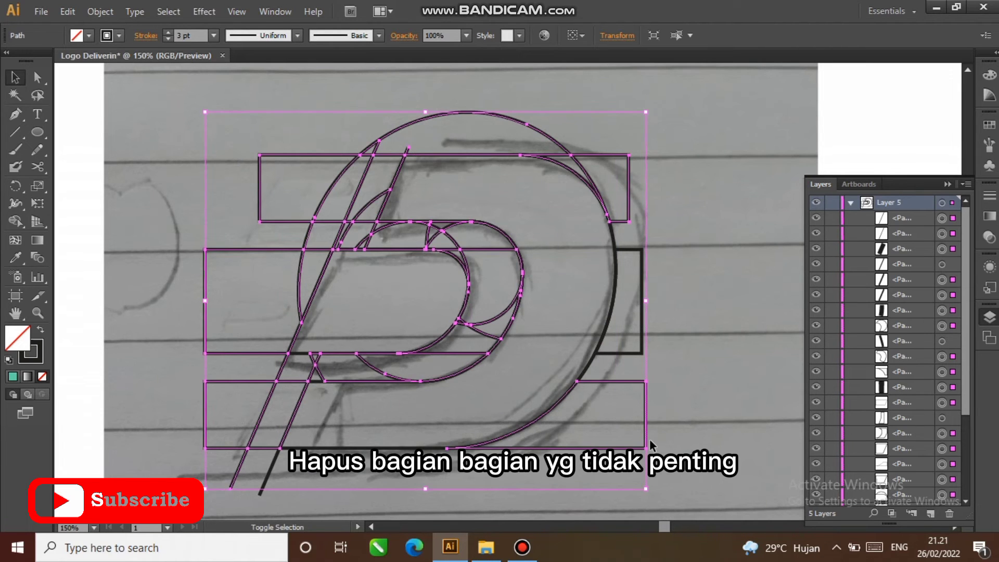
pyautogui.scroll(-1, 680, 503)
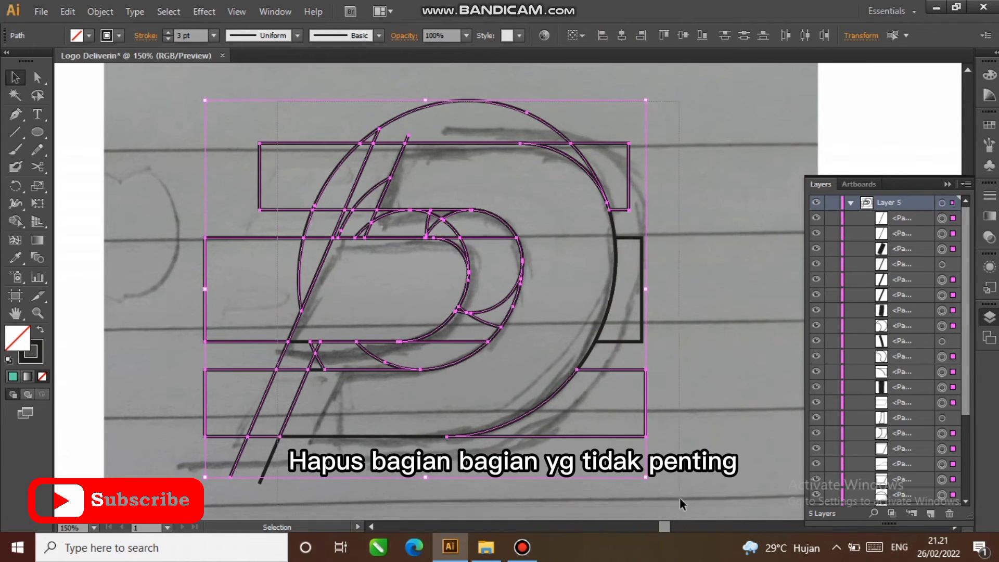
pyautogui.press('Delete')
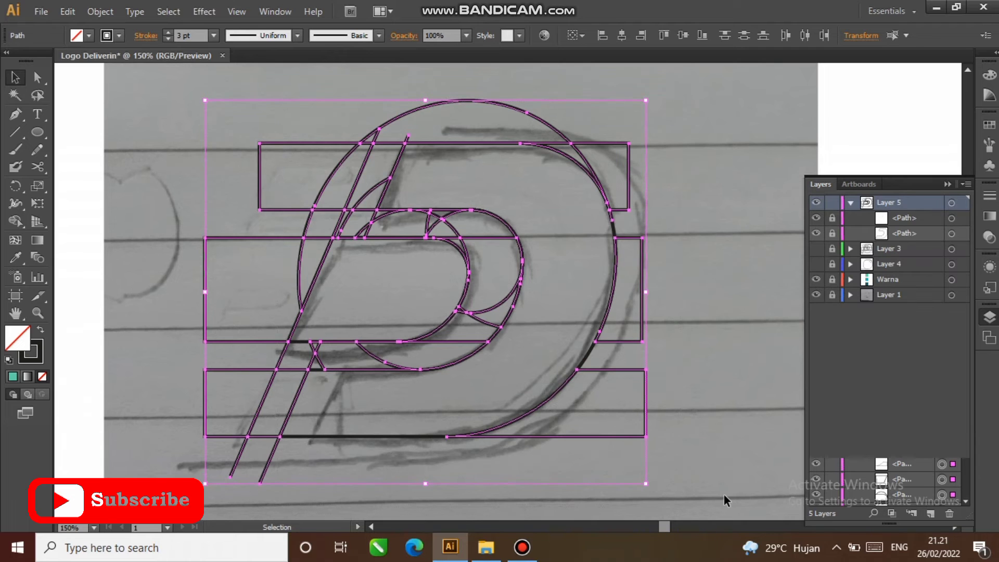
pyautogui.scroll(-2, 357, 181)
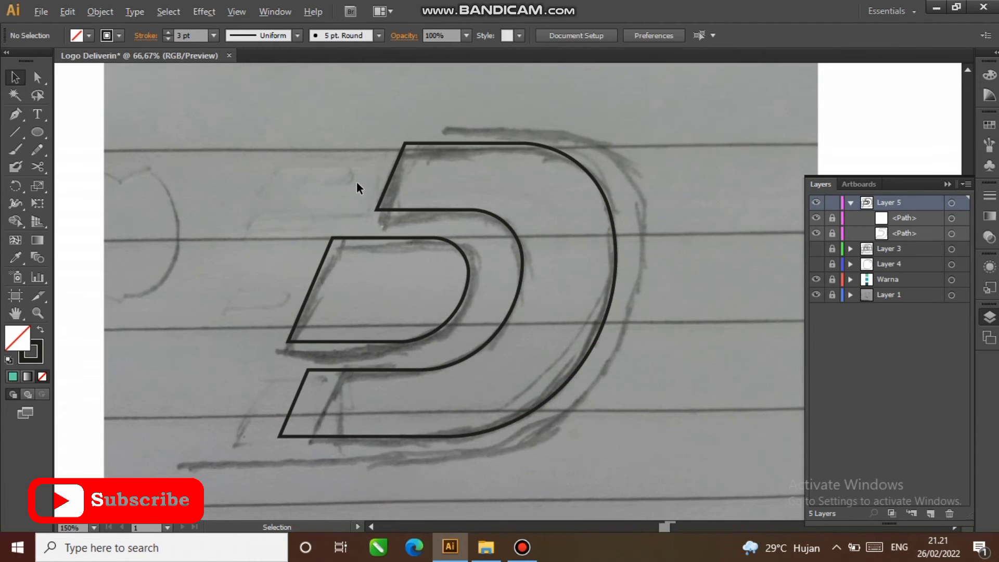
pyautogui.scroll(1, 323, 155)
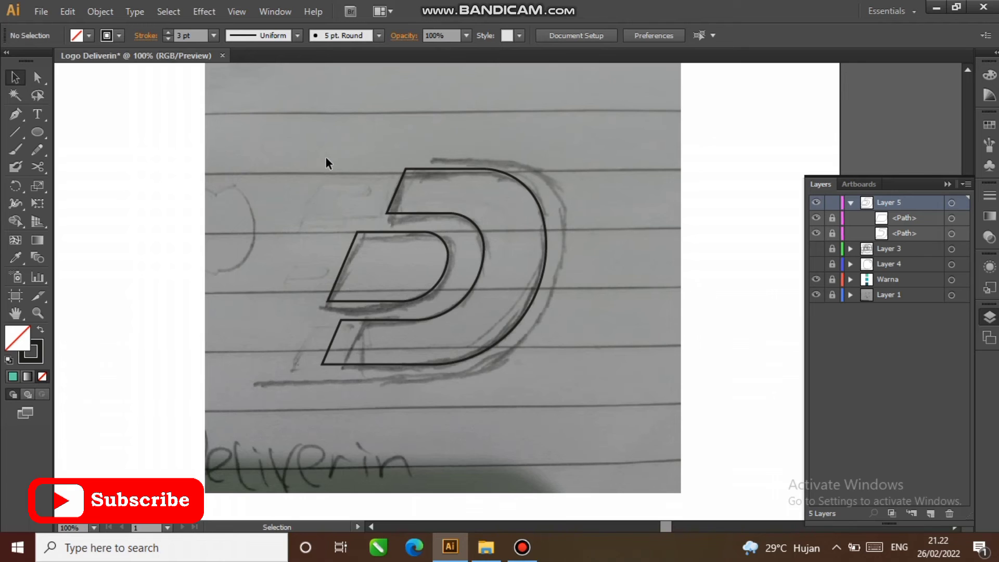
pyautogui.scroll(-1, 437, 209)
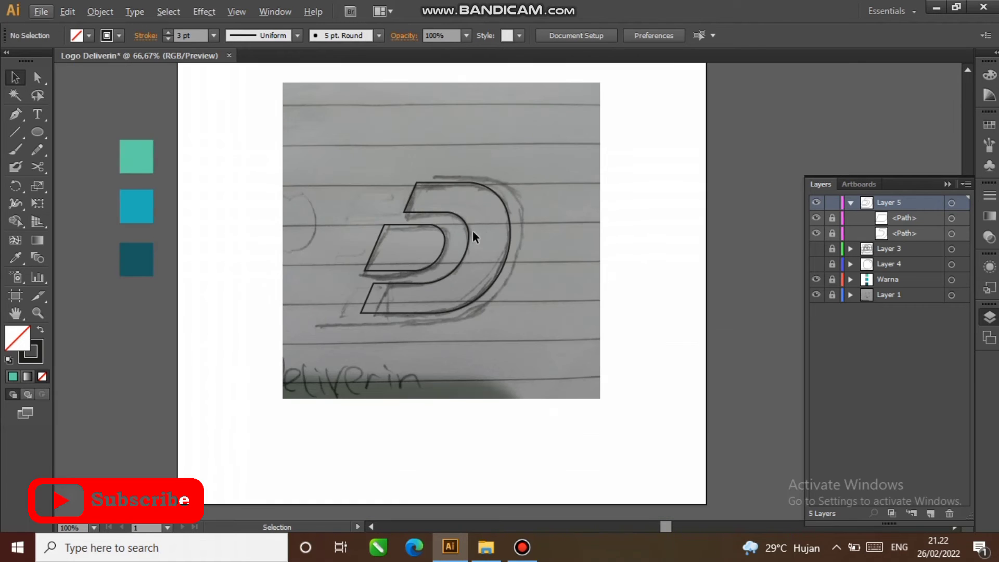
# Step: Unlock the two D paths in Layer 5 and hide the sketch layer, Layer 1
pyautogui.press('alt')
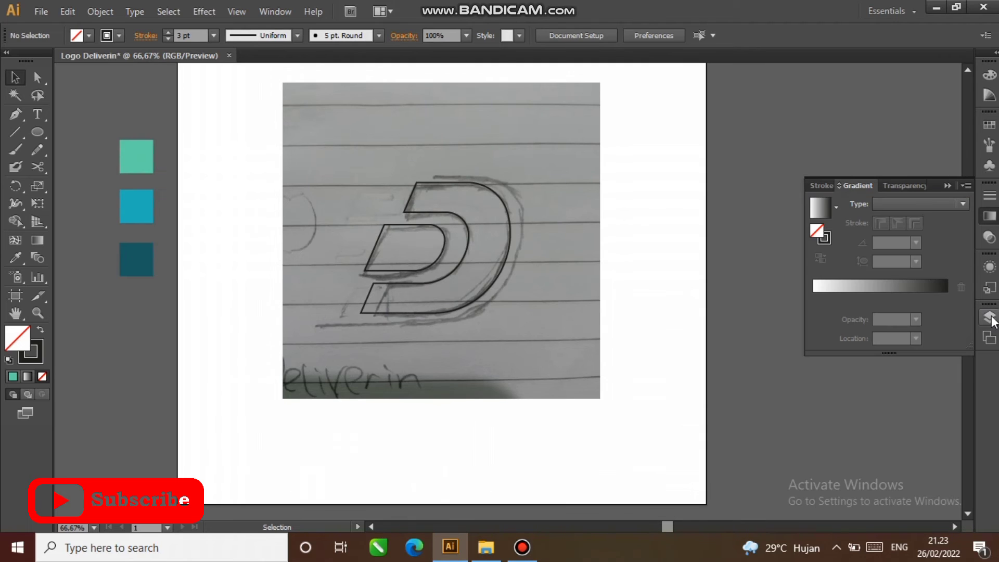
pyautogui.click(990, 317)
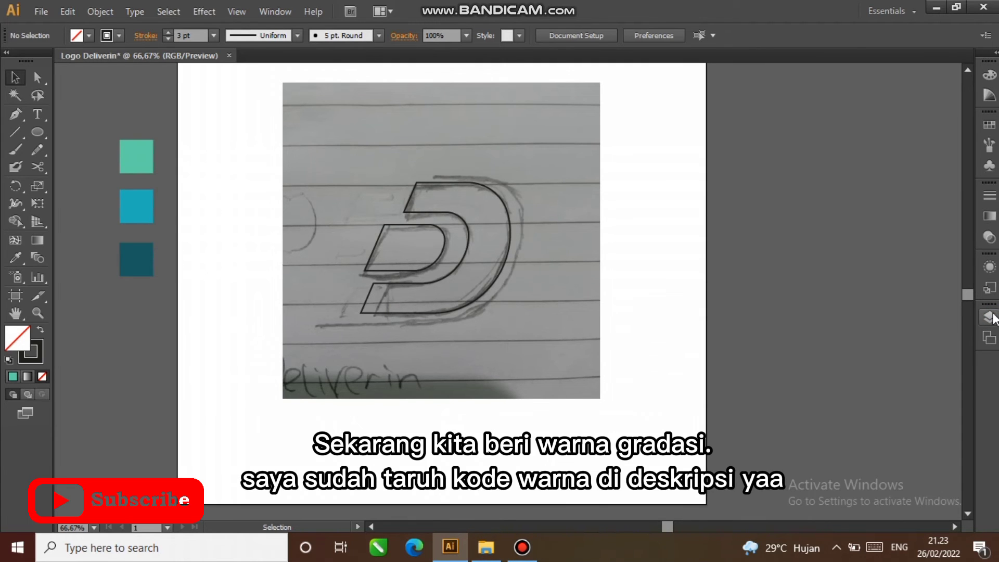
pyautogui.click(990, 317)
pyautogui.click(815, 295)
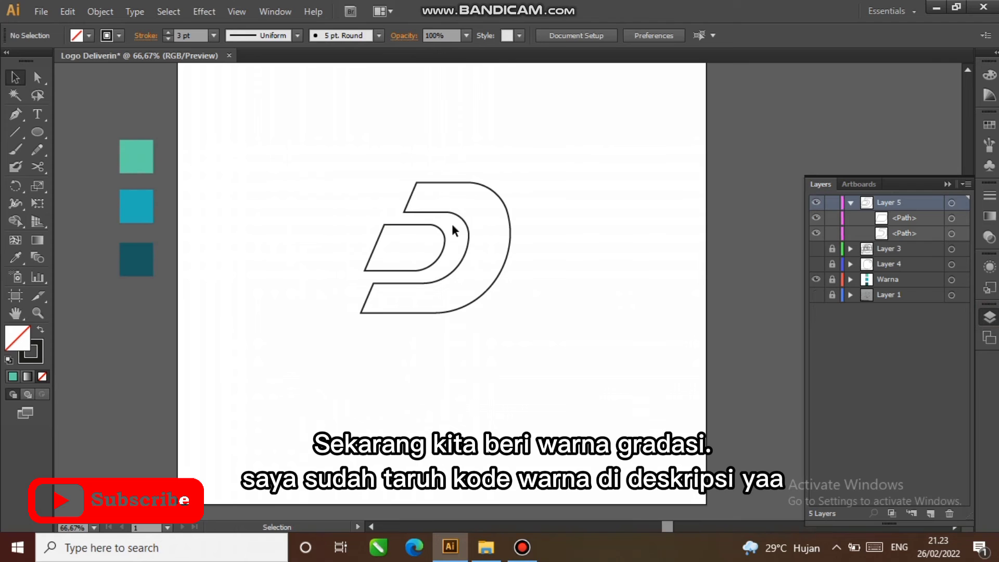
# Step: Select both D shapes and fill them with the Orange, Yellow gradient preset
pyautogui.moveTo(338, 159); pyautogui.dragTo(528, 339)
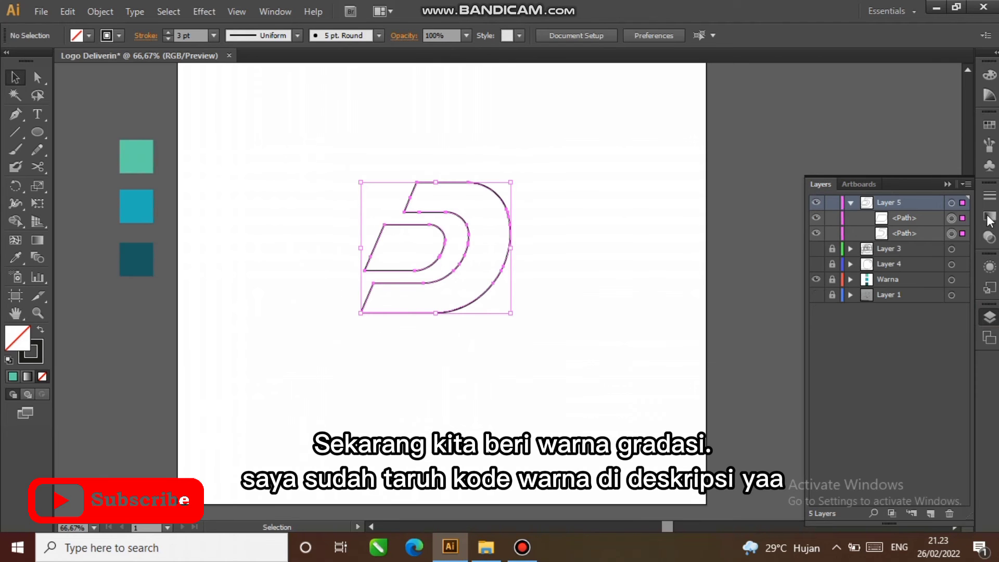
pyautogui.click(989, 216)
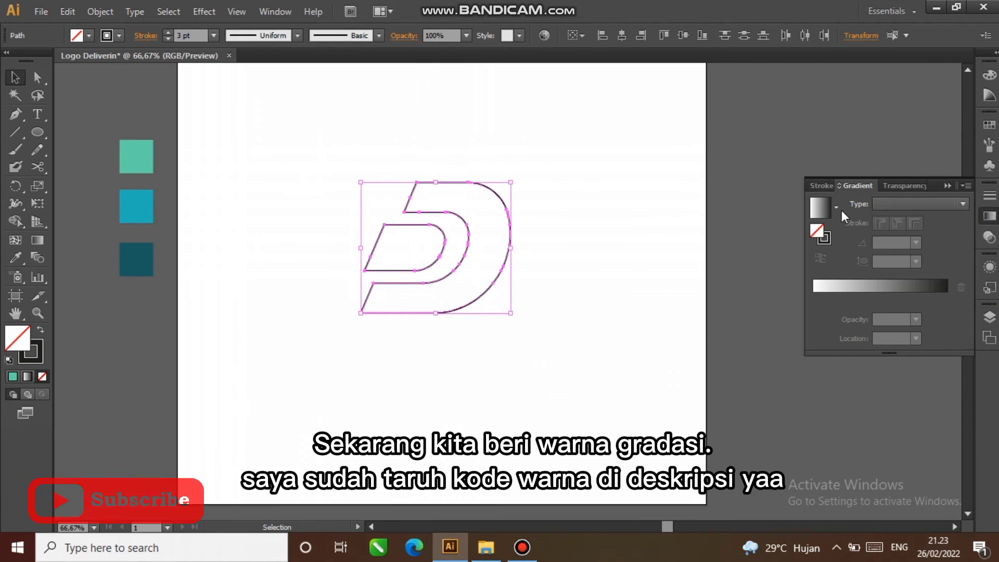
pyautogui.click(836, 210)
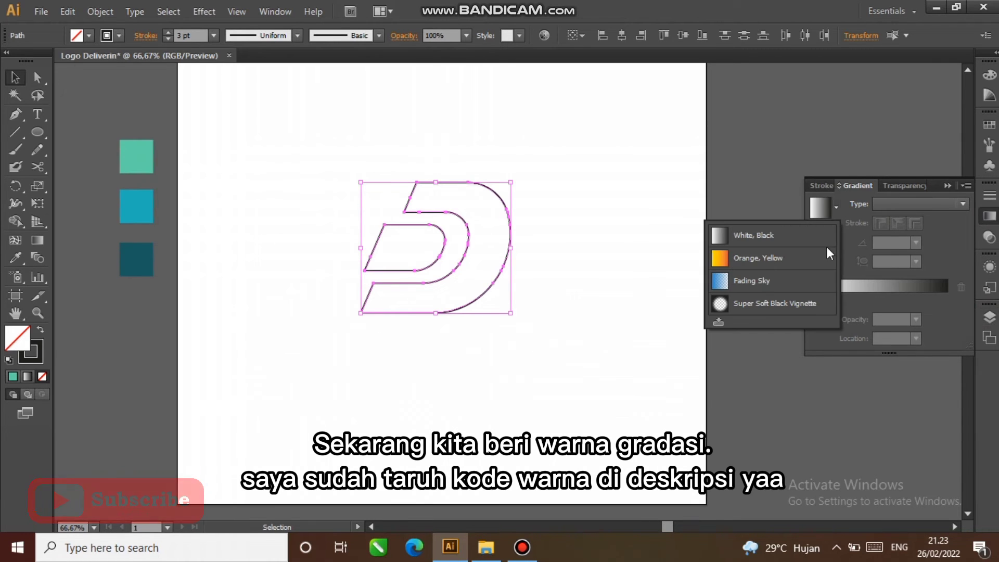
pyautogui.click(748, 260)
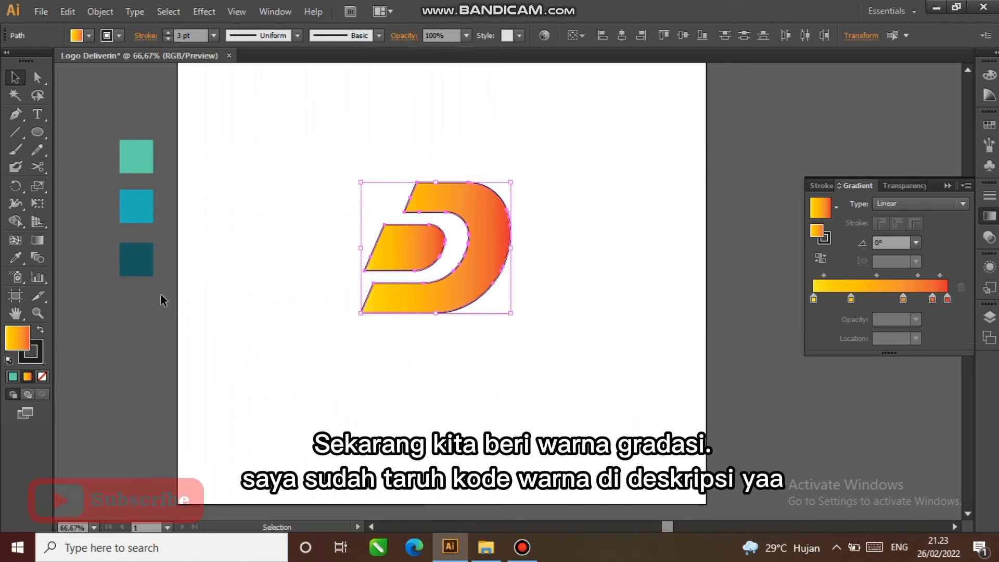
# Step: Remove the stroke from both D shapes, keeping their gradient fill
pyautogui.click(39, 359)
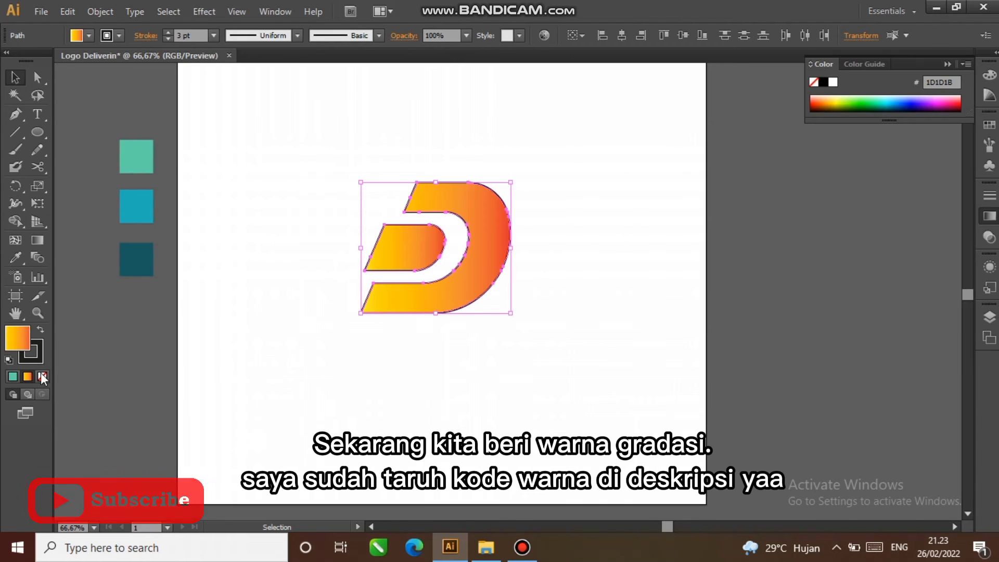
pyautogui.click(42, 377)
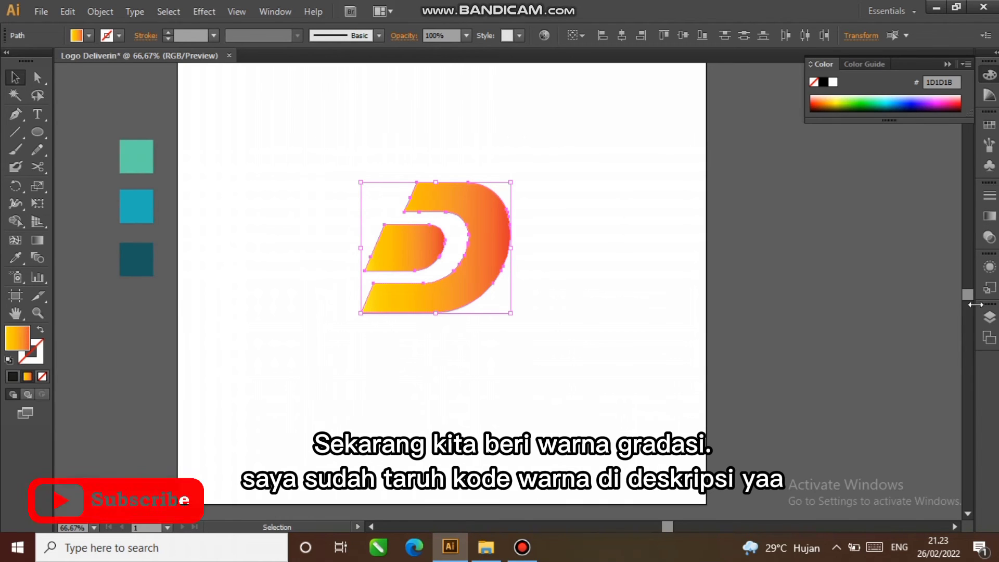
pyautogui.click(988, 319)
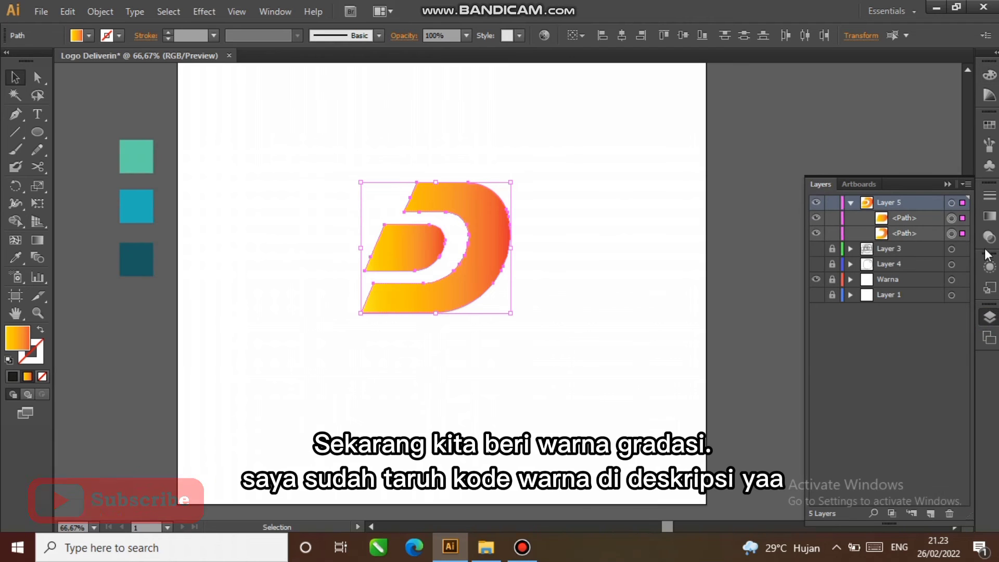
# Step: Reduce the linear gradient to three colour stops, with the yellow-orange middle stop at 49.6%
pyautogui.click(988, 215)
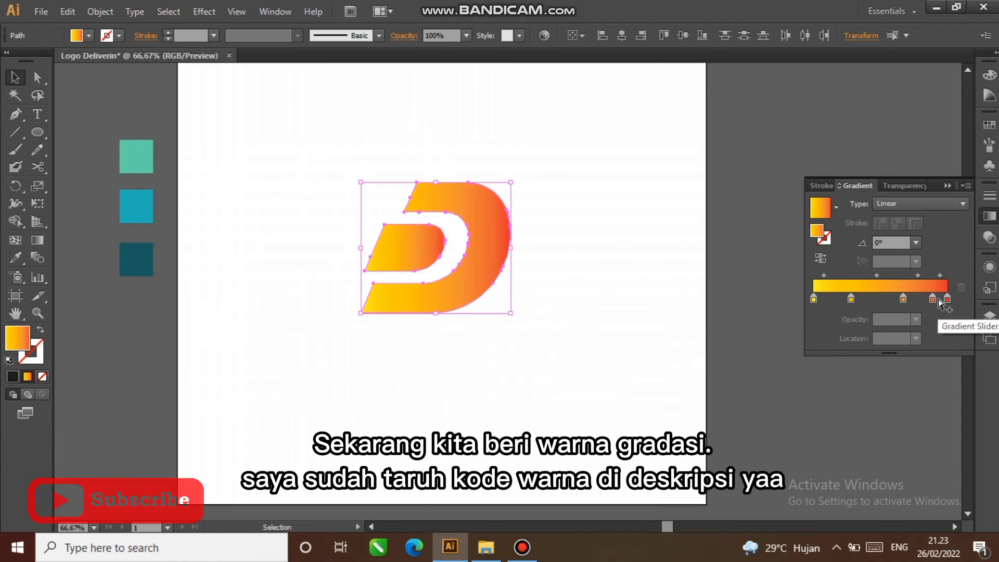
pyautogui.moveTo(934, 300); pyautogui.dragTo(882, 302)
pyautogui.click(852, 300)
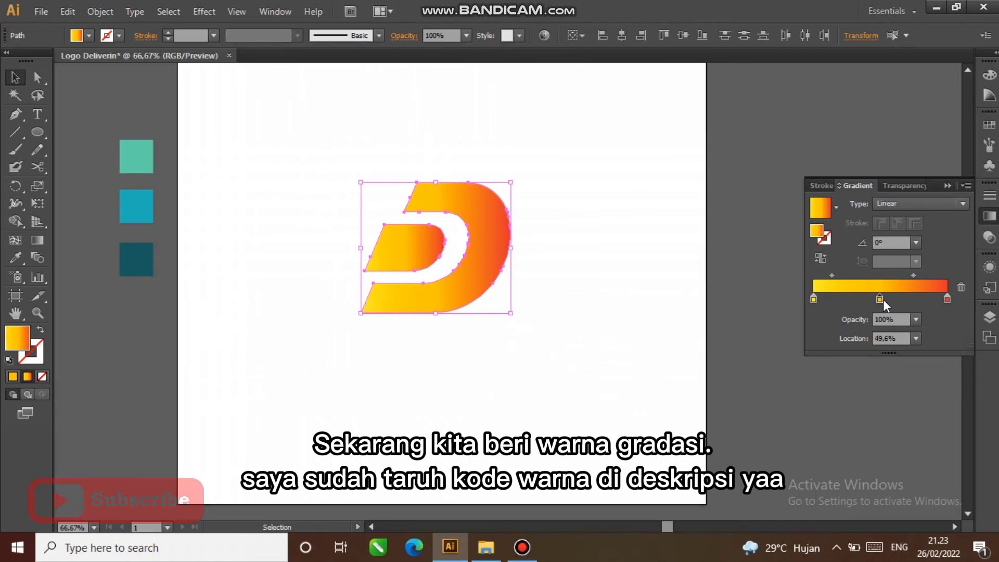
# Step: Sample the dark teal swatch beside the artboard with nothing selected and copy its hex code, 185A5E
pyautogui.click(947, 300)
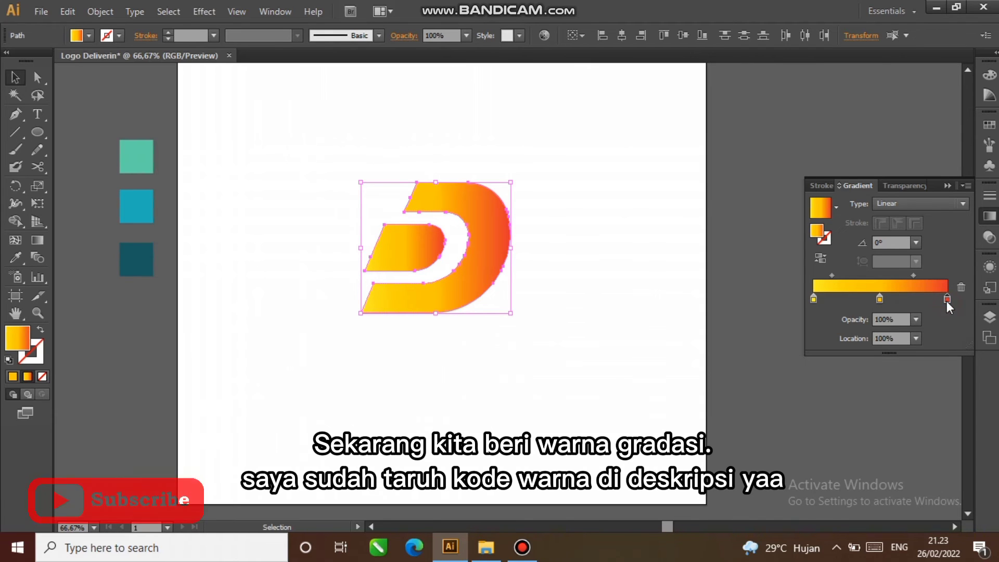
pyautogui.doubleClick(947, 301)
pyautogui.click(120, 259)
pyautogui.click(121, 260)
pyautogui.click(15, 257)
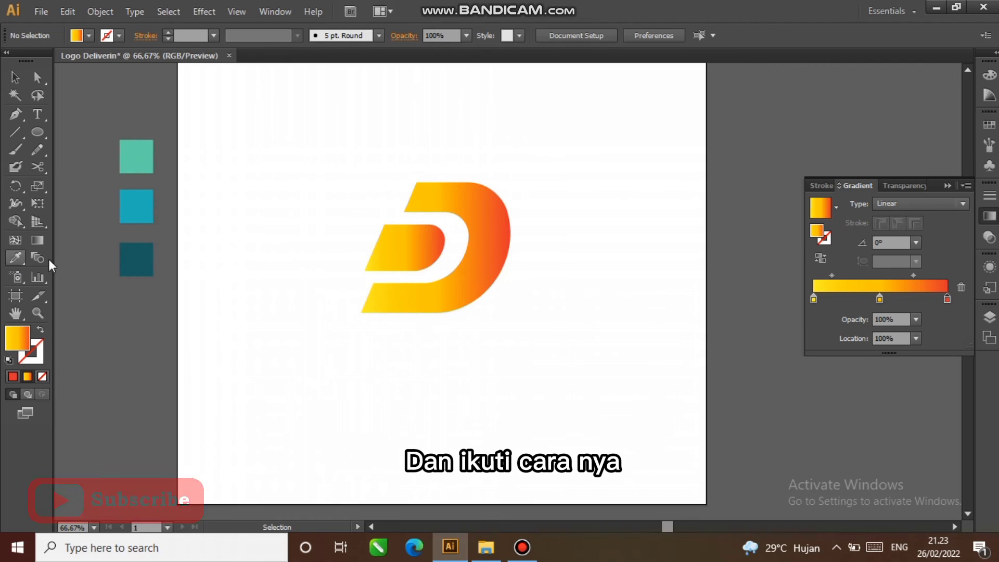
pyautogui.click(133, 260)
pyautogui.click(24, 337)
pyautogui.doubleClick(26, 342)
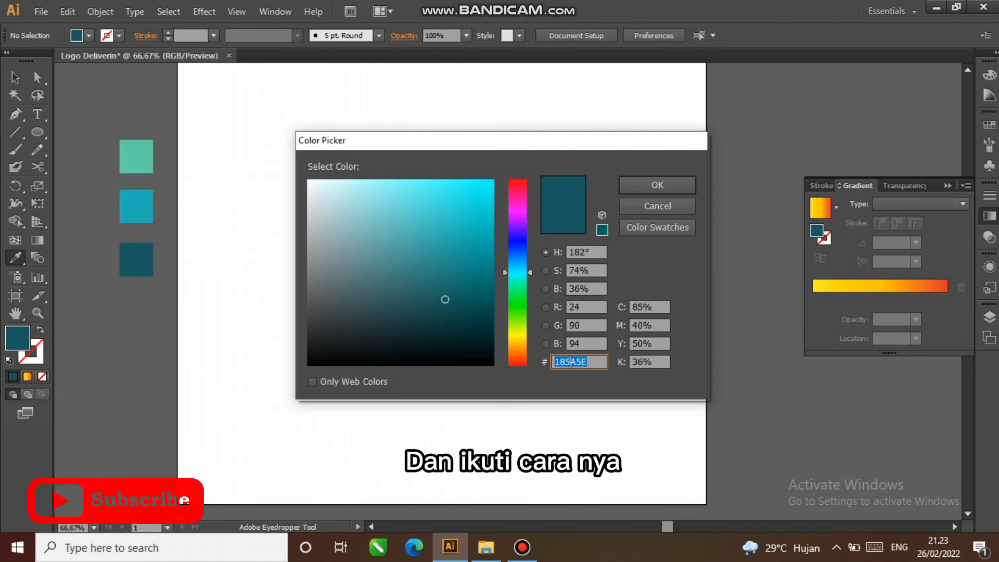
pyautogui.rightClick(571, 362)
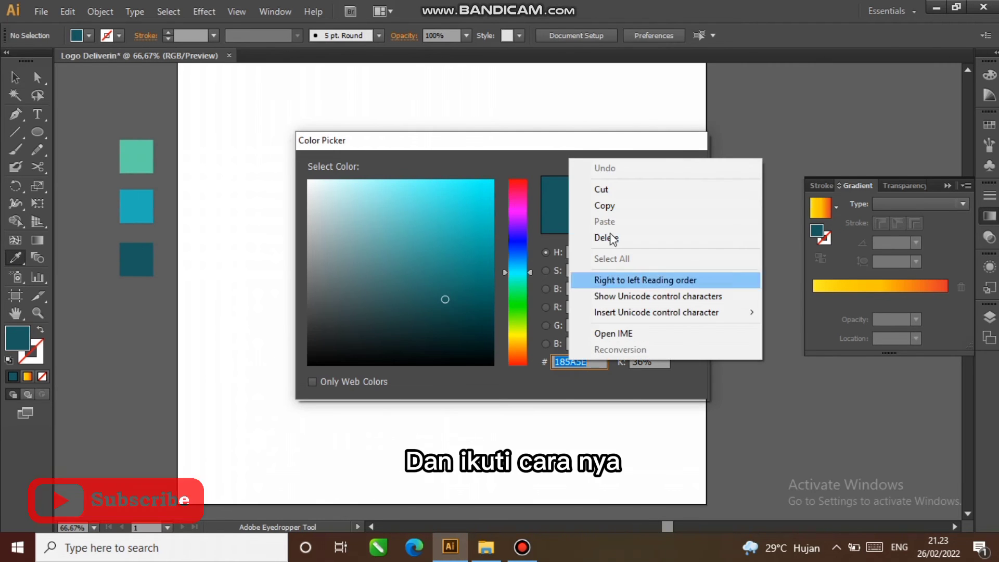
pyautogui.click(622, 209)
pyautogui.click(645, 188)
# Step: Select both D shapes and set the gradient's red end stop to the copied colour 185A5E
pyautogui.keyDown('ctrl'); pyautogui.click(462, 285); pyautogui.keyUp('ctrl')
pyautogui.click(947, 299)
pyautogui.doubleClick(946, 299)
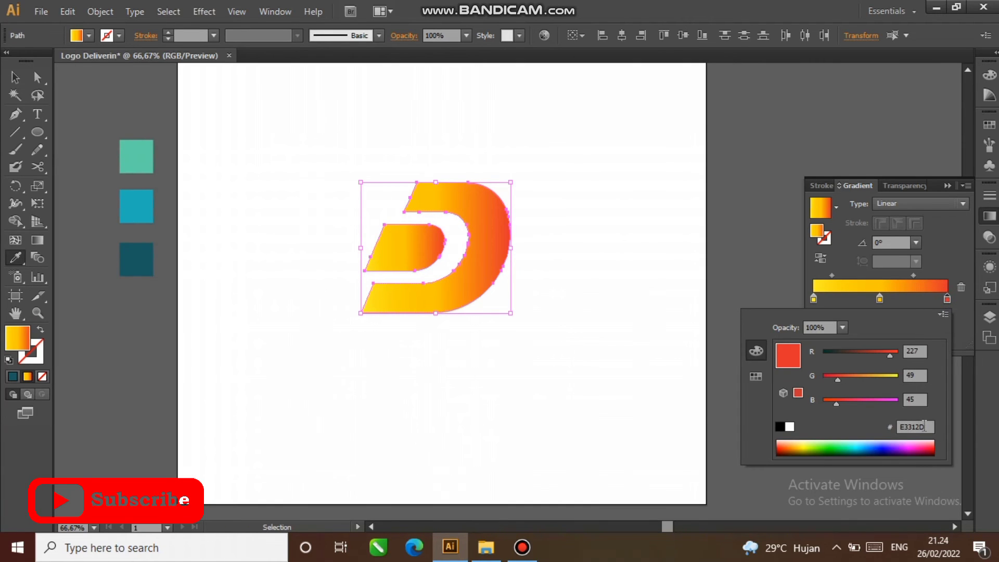
pyautogui.moveTo(893, 427); pyautogui.dragTo(896, 427)
pyautogui.rightClick(911, 425)
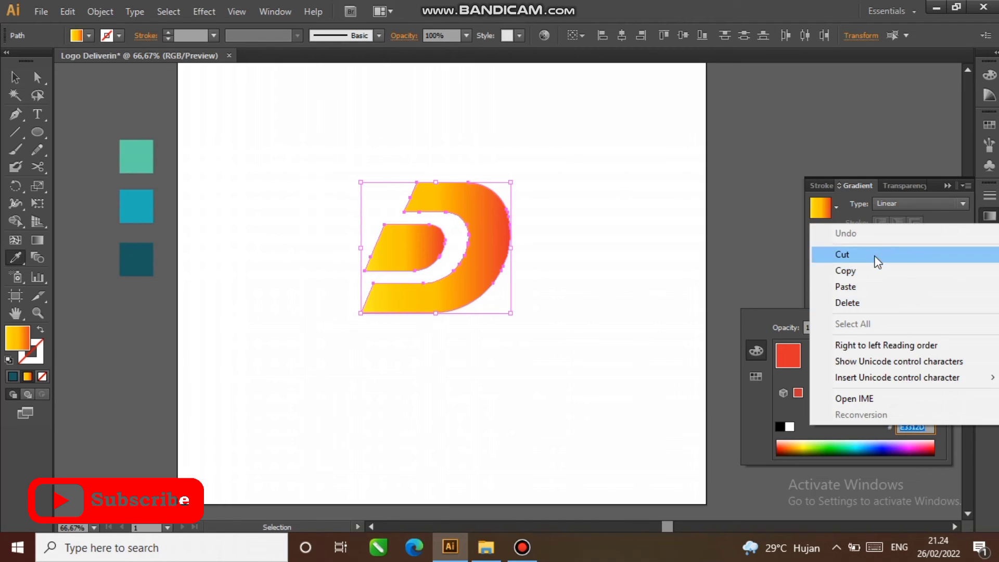
pyautogui.click(879, 285)
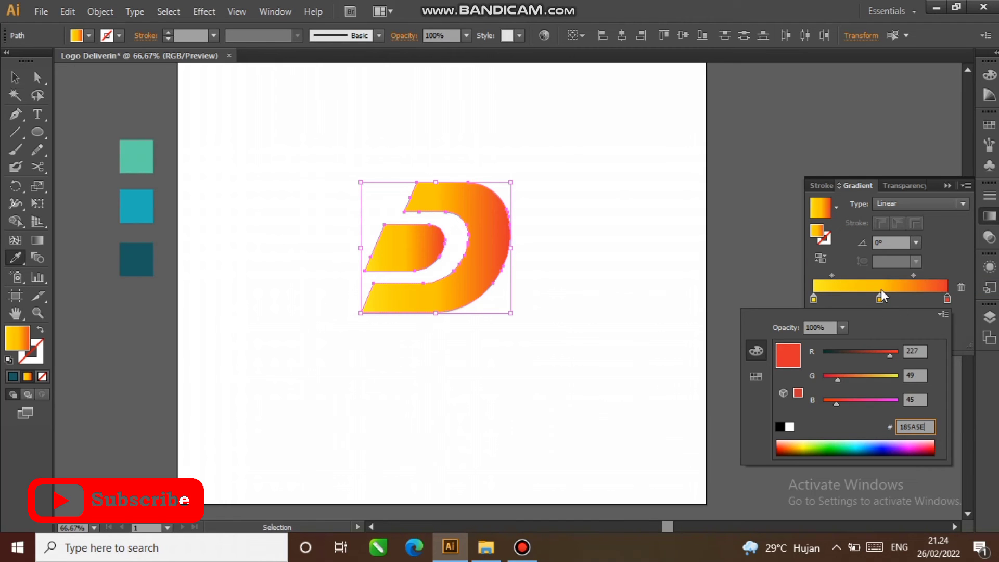
pyautogui.click(881, 290)
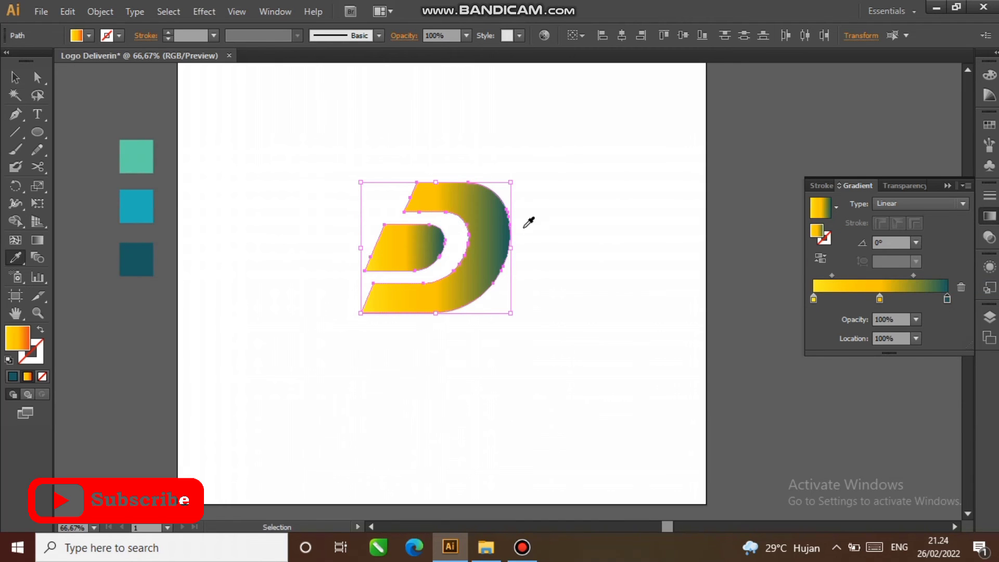
# Step: Deselect the D shapes, sample the blue swatch beside the artboard and copy its hex code, 23B0BA
pyautogui.click(189, 239)
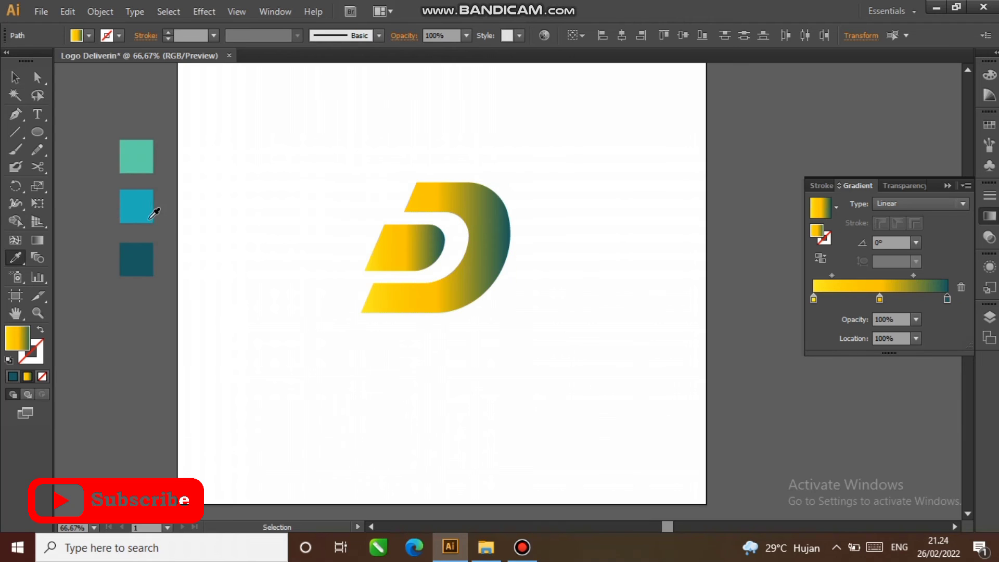
pyautogui.press('i')
pyautogui.click(134, 207)
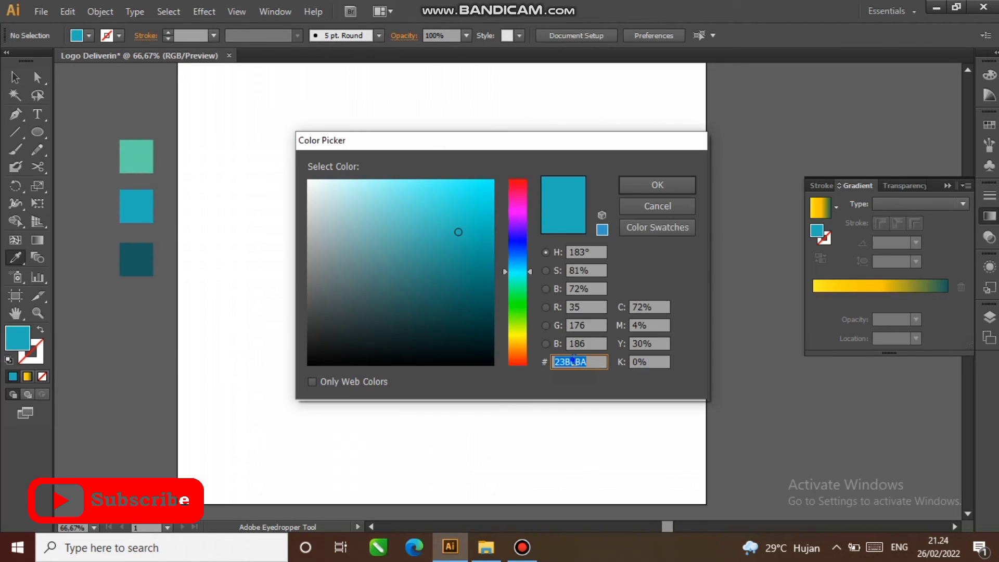
pyautogui.rightClick(572, 359)
pyautogui.click(619, 205)
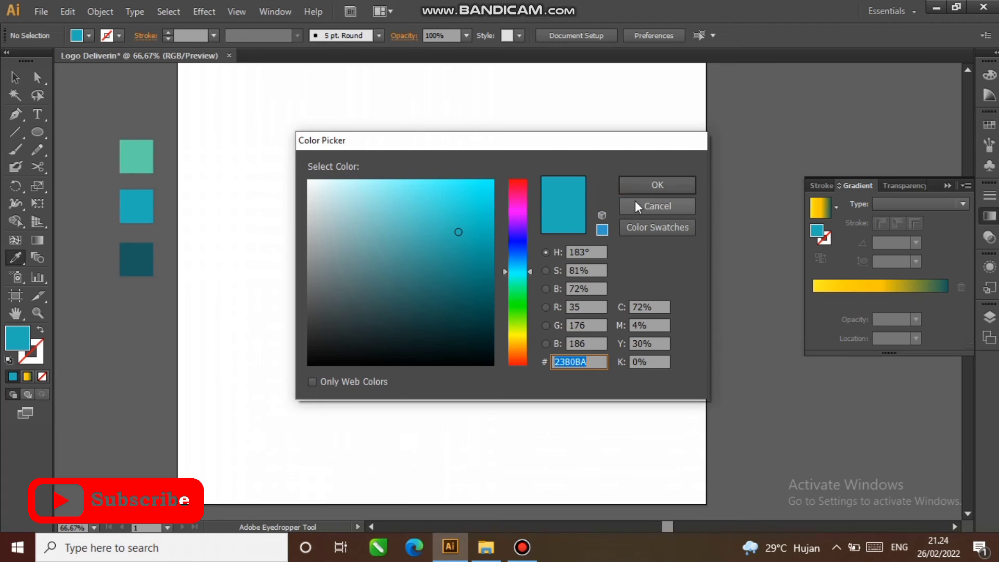
pyautogui.click(655, 187)
# Step: Select both D shapes and set the gradient's middle stop to the copied colour 23B0BA
pyautogui.moveTo(407, 250); pyautogui.dragTo(556, 338)
pyautogui.doubleClick(879, 299)
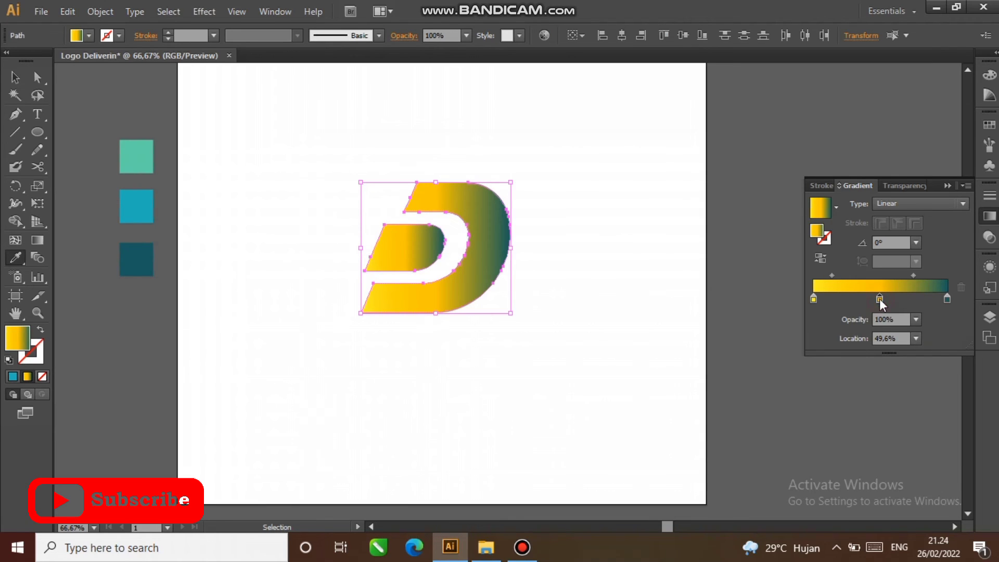
pyautogui.moveTo(929, 426); pyautogui.dragTo(891, 431)
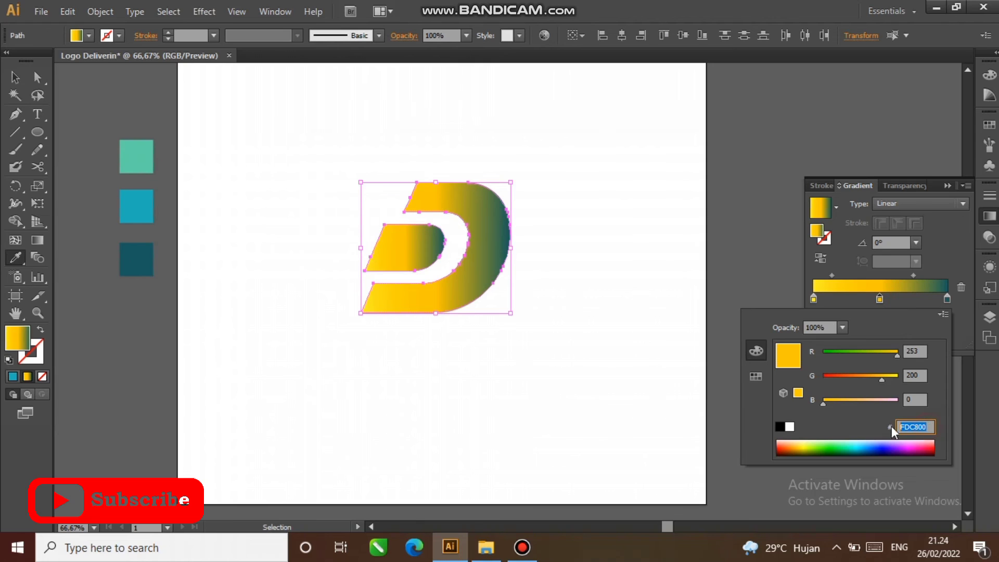
pyautogui.rightClick(914, 425)
pyautogui.click(862, 286)
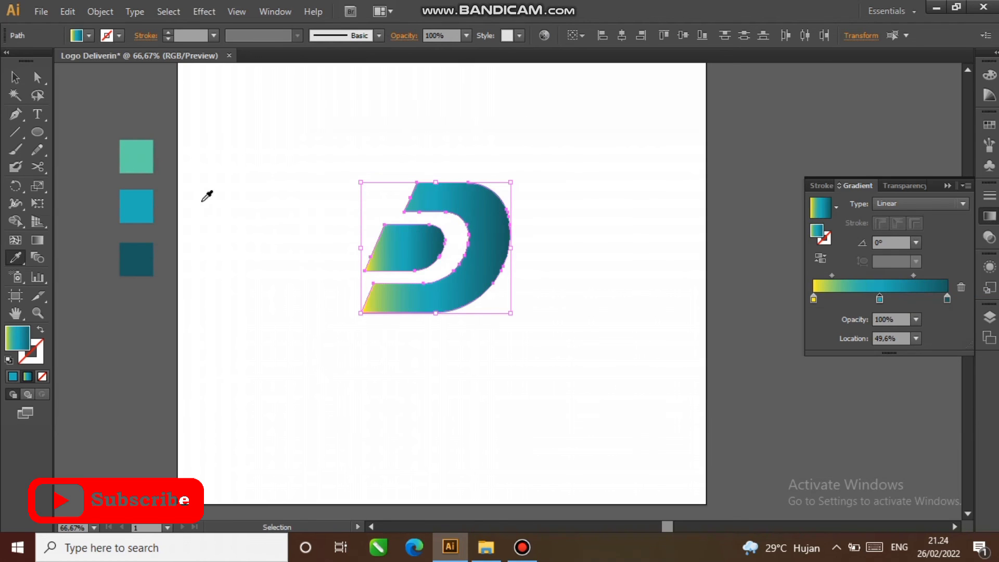
pyautogui.press('i')
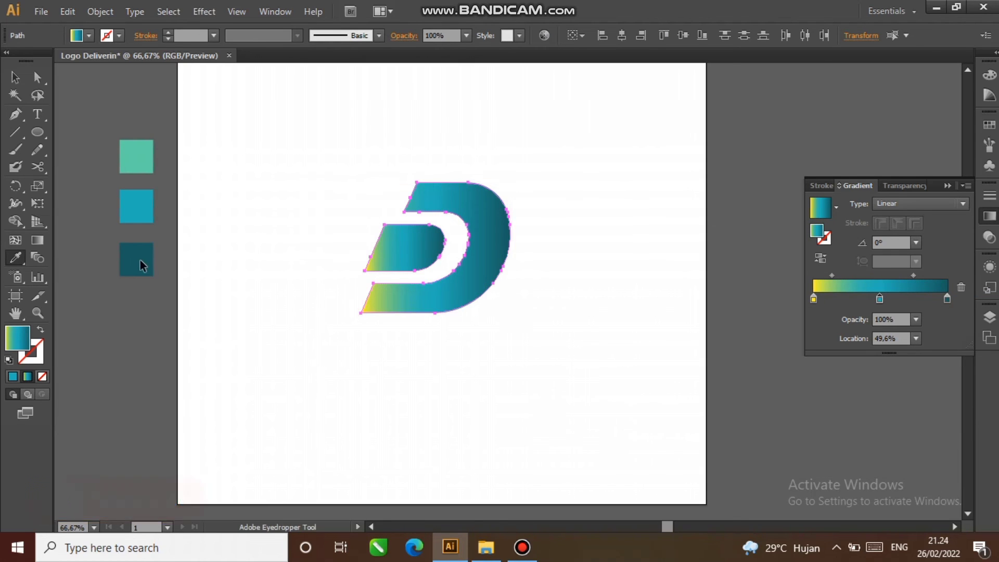
pyautogui.click(144, 159)
pyautogui.hotkey('ctrl', 'z')
# Step: Deselect the D shapes, sample the light green swatch beside the artboard and copy its hex code, 61D2A7
pyautogui.keyDown('ctrl'); pyautogui.click(261, 242); pyautogui.keyUp('ctrl')
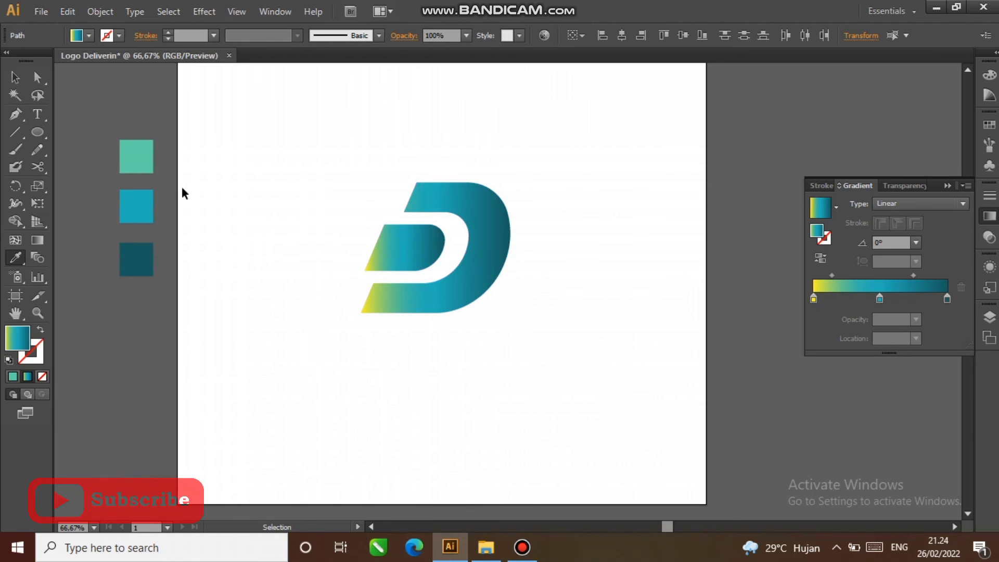
pyautogui.click(144, 155)
pyautogui.doubleClick(17, 341)
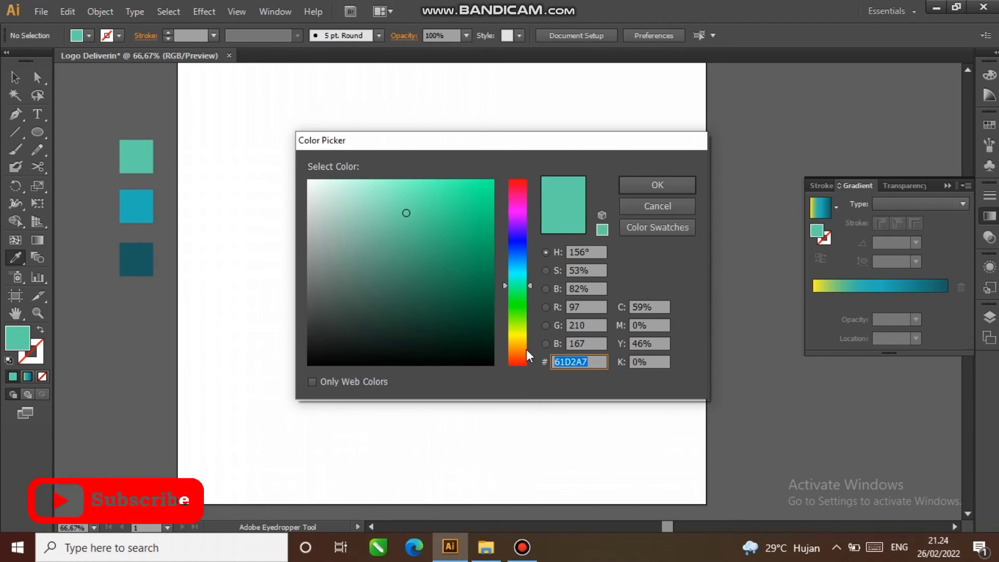
pyautogui.rightClick(574, 361)
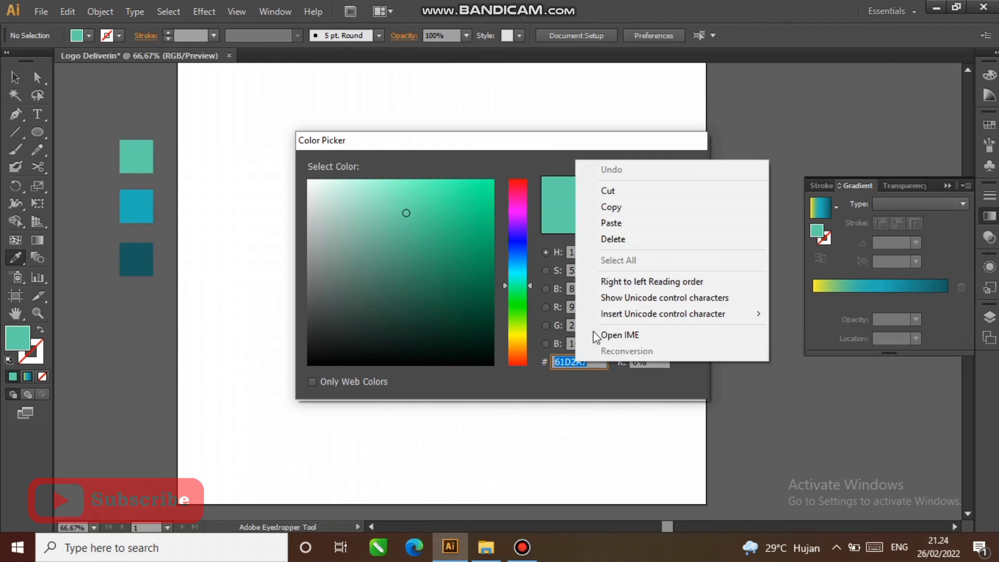
pyautogui.click(642, 208)
pyautogui.click(642, 208)
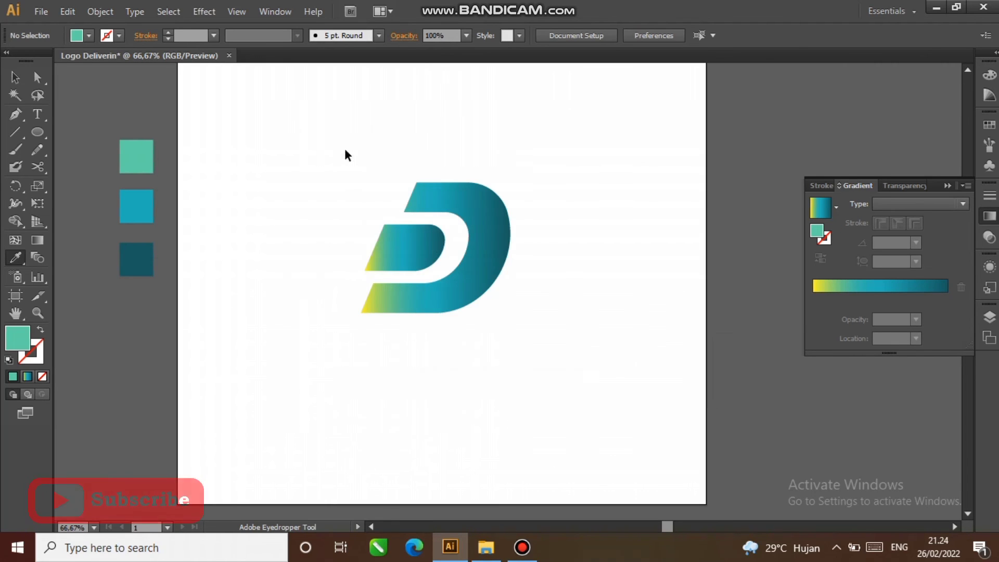
# Step: Select both D shapes and set the gradient's yellow start stop to the copied colour 61D2A7
pyautogui.moveTo(344, 149); pyautogui.dragTo(526, 353)
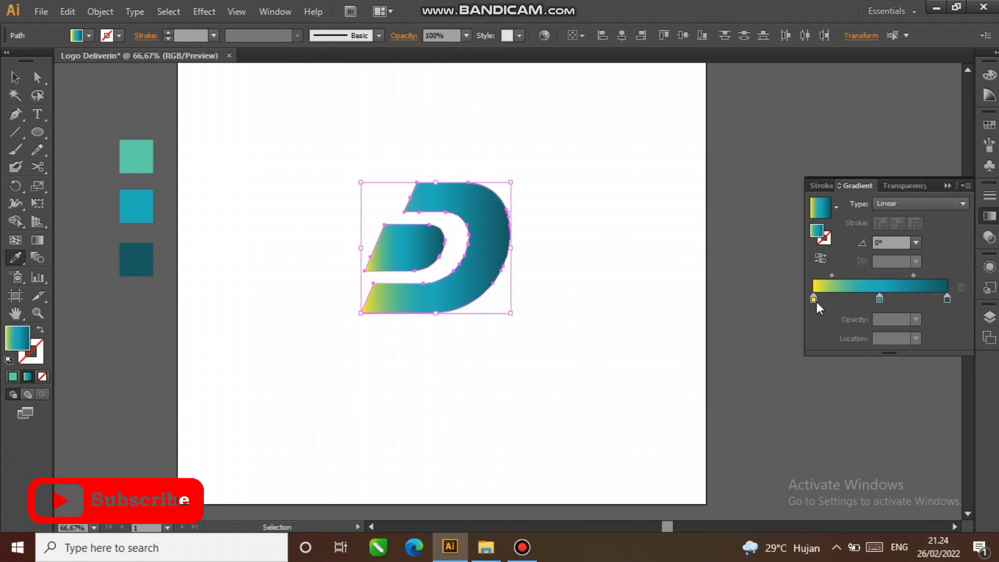
pyautogui.doubleClick(813, 300)
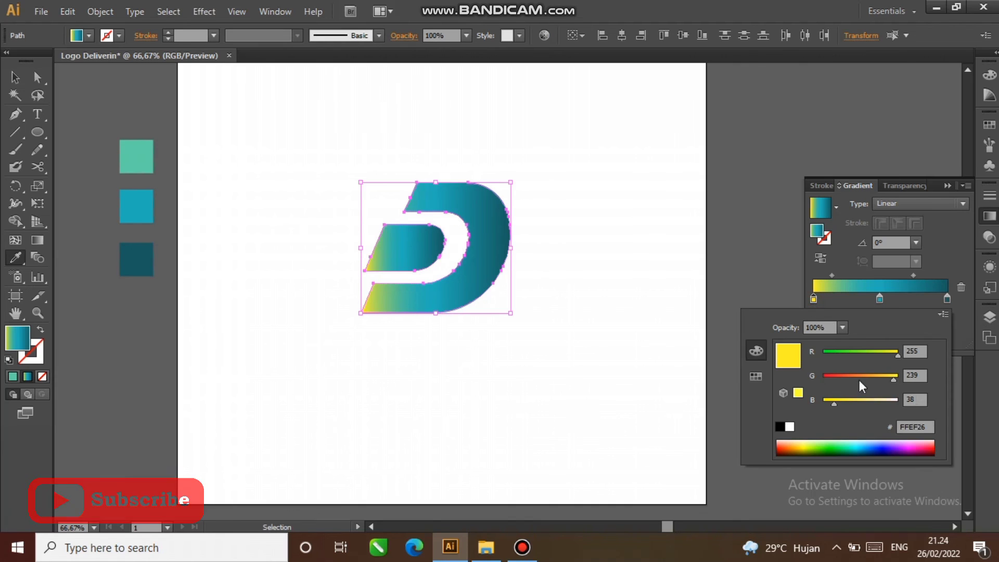
pyautogui.doubleClick(915, 427)
pyautogui.rightClick(915, 428)
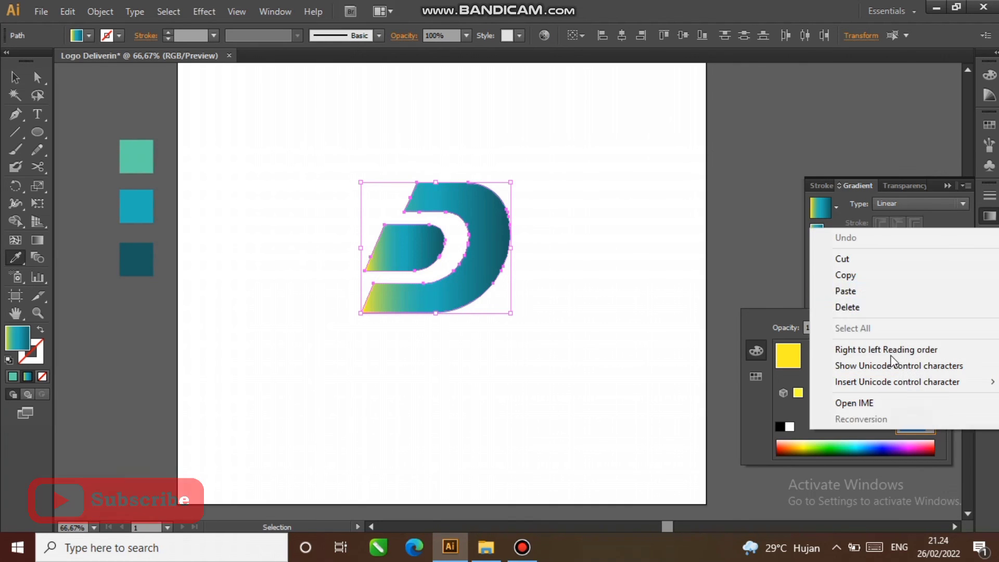
pyautogui.click(871, 291)
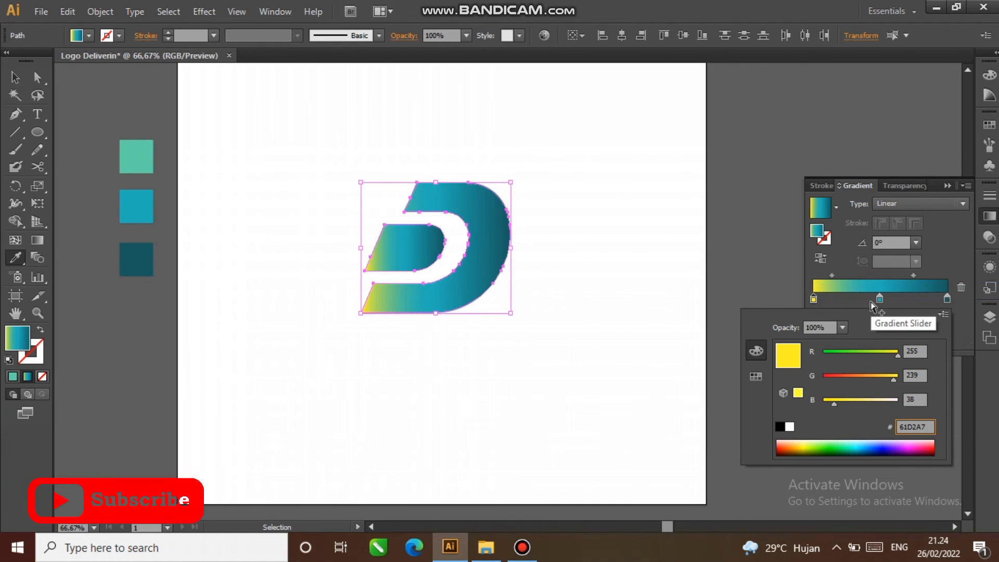
pyautogui.press('Return')
# Step: Redraw the gradient across both D shapes so it runs from light green at the outer curve to dark teal at the slanted ends
pyautogui.click(15, 77)
pyautogui.click(38, 240)
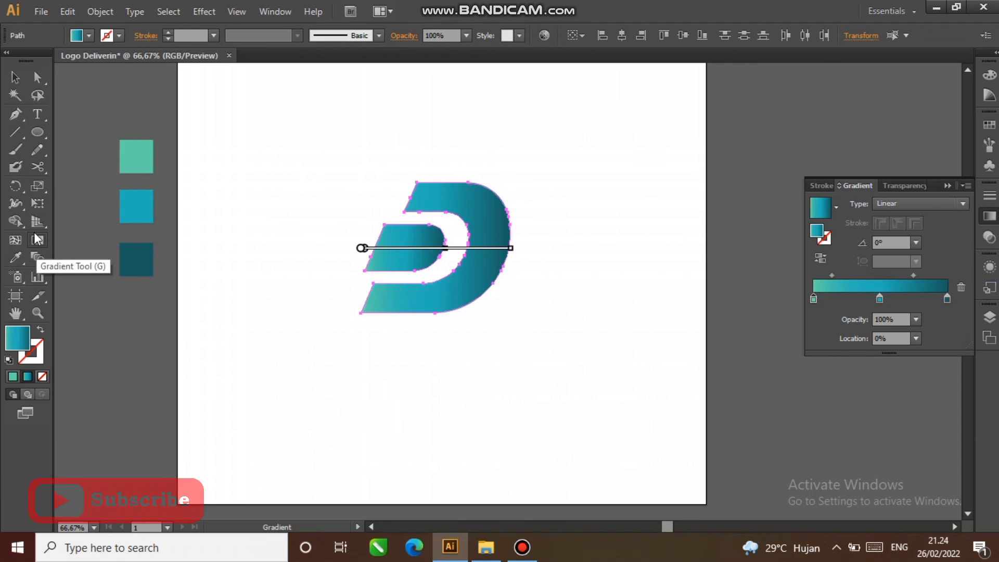
pyautogui.moveTo(504, 178); pyautogui.dragTo(339, 300)
pyautogui.moveTo(535, 212); pyautogui.dragTo(403, 270)
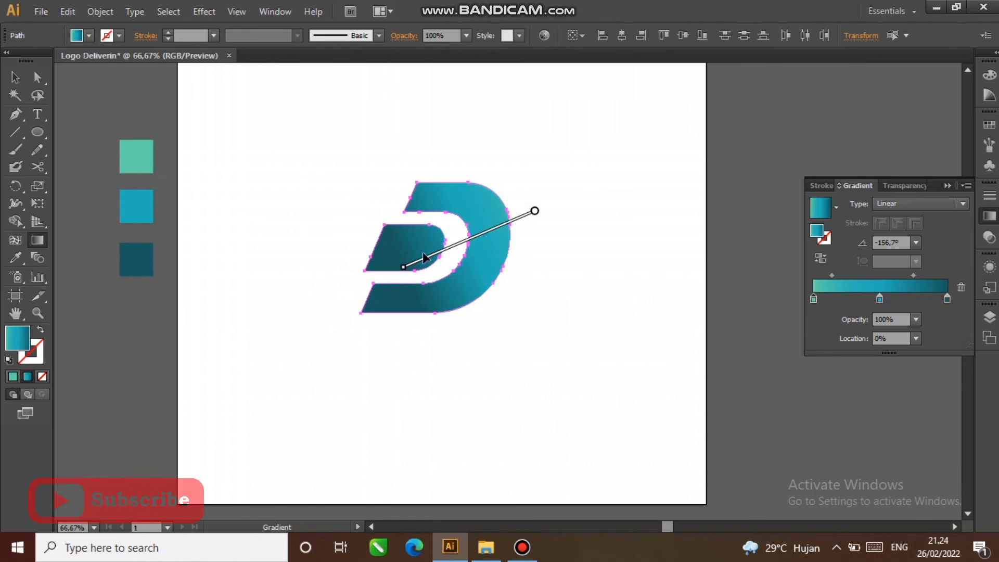
pyautogui.moveTo(530, 237); pyautogui.dragTo(428, 258)
pyautogui.moveTo(379, 282); pyautogui.dragTo(370, 288)
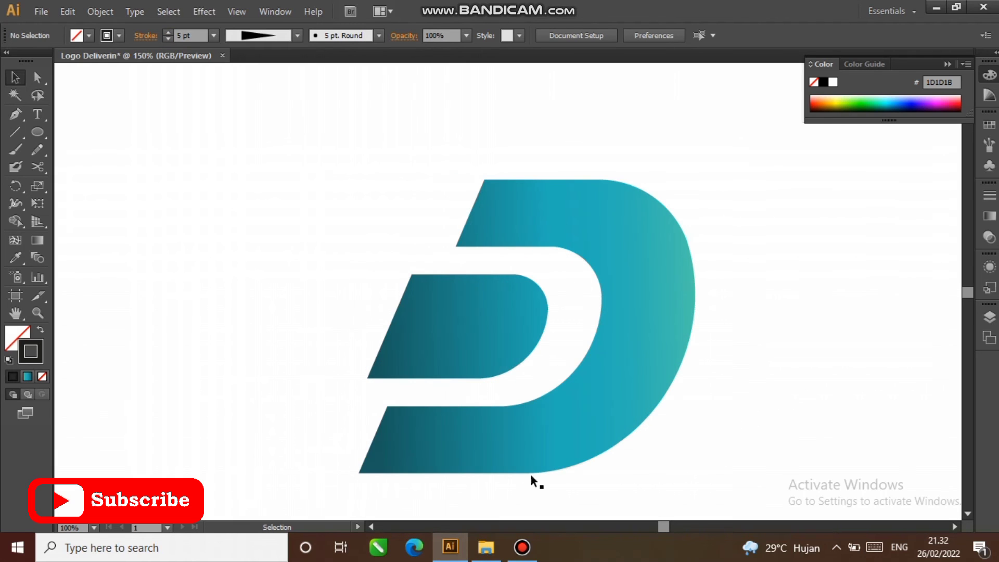
# Step: Delete the empty Layer 4 and add a new layer directly above the Warna layer
pyautogui.click(989, 317)
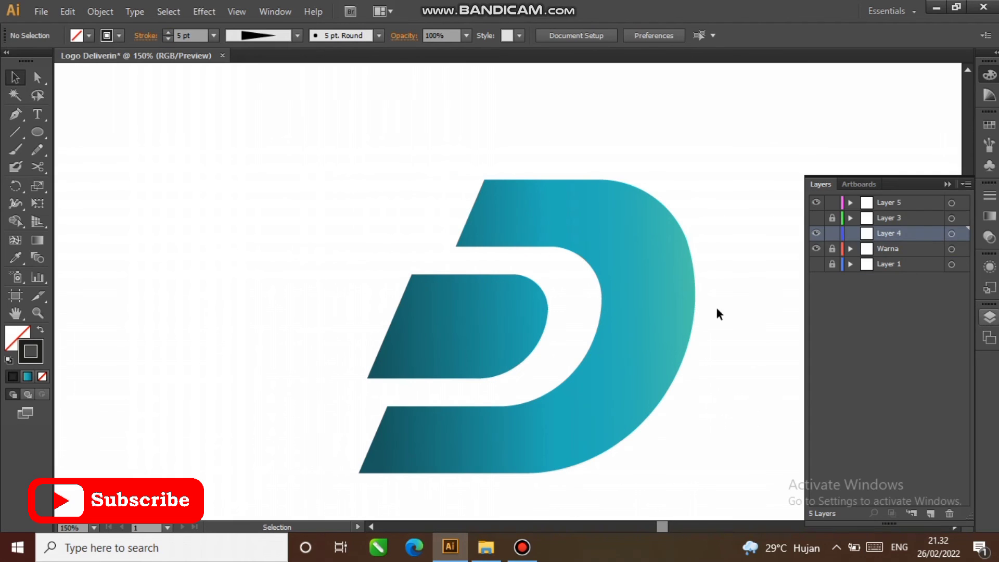
pyautogui.moveTo(711, 314); pyautogui.dragTo(722, 289)
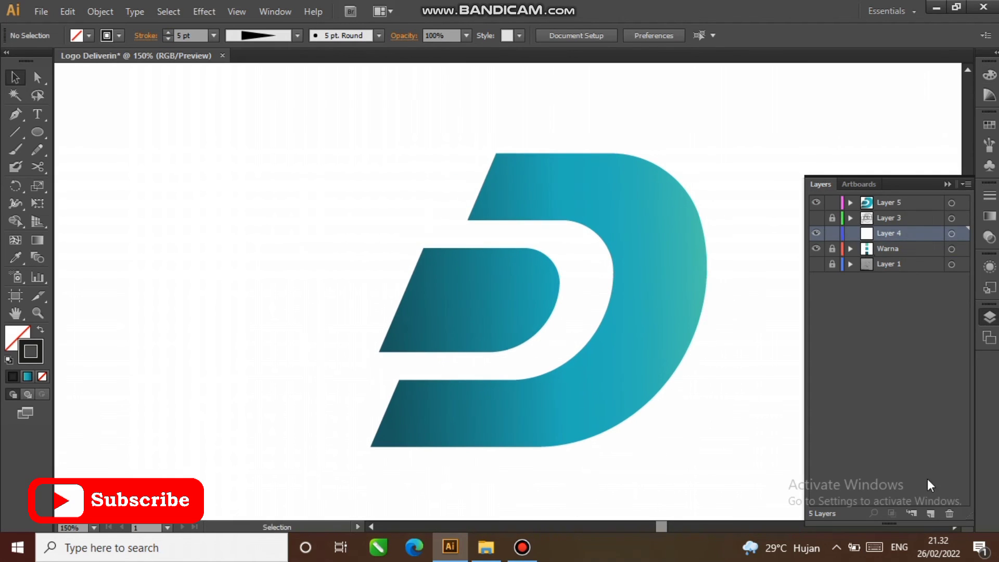
pyautogui.click(950, 514)
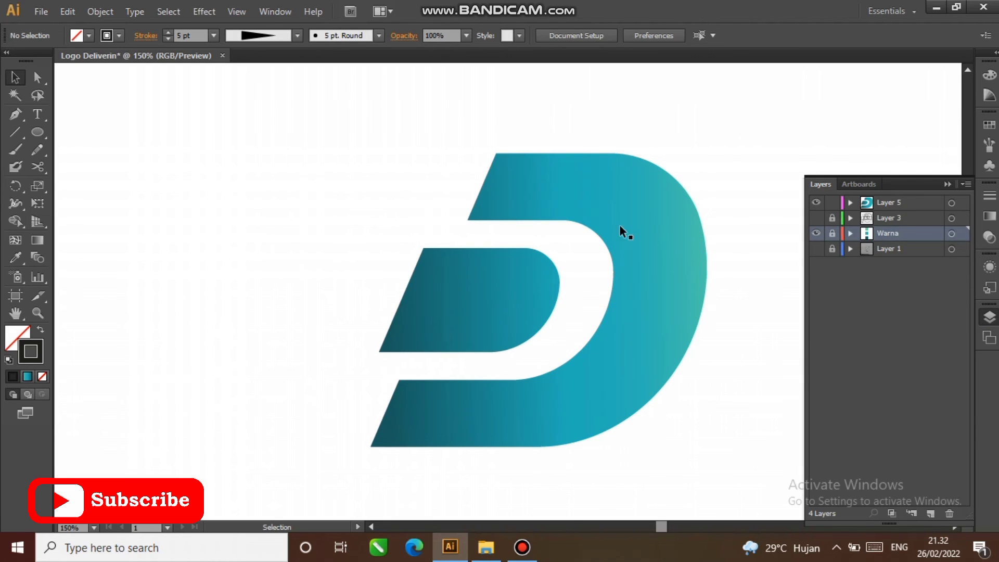
pyautogui.scroll(-3, 594, 235)
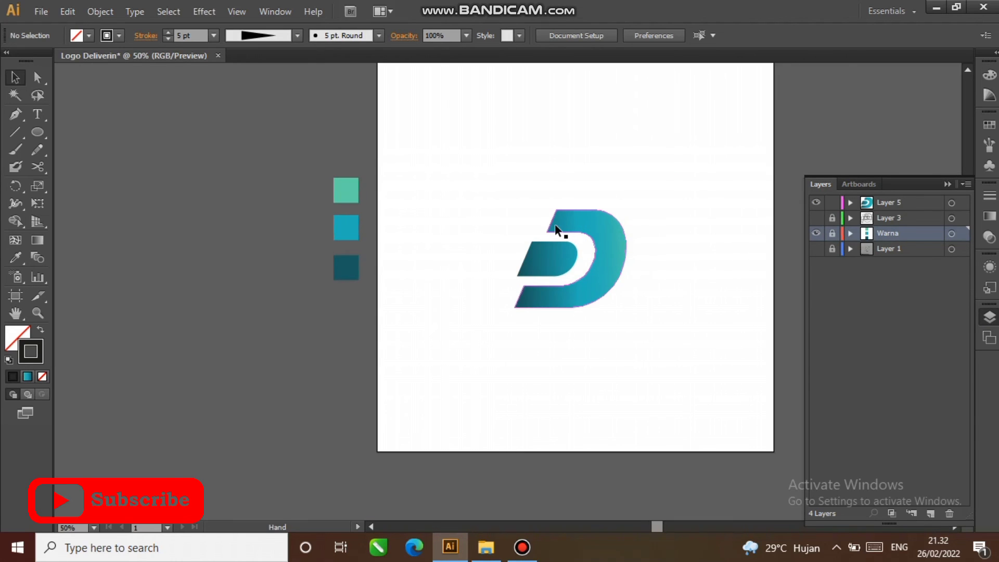
pyautogui.scroll(1, 556, 229)
pyautogui.click(930, 514)
# Step: Add a second artboard of the same size beside the logo artboard
pyautogui.moveTo(670, 169); pyautogui.dragTo(647, 197)
pyautogui.scroll(-1, 660, 189)
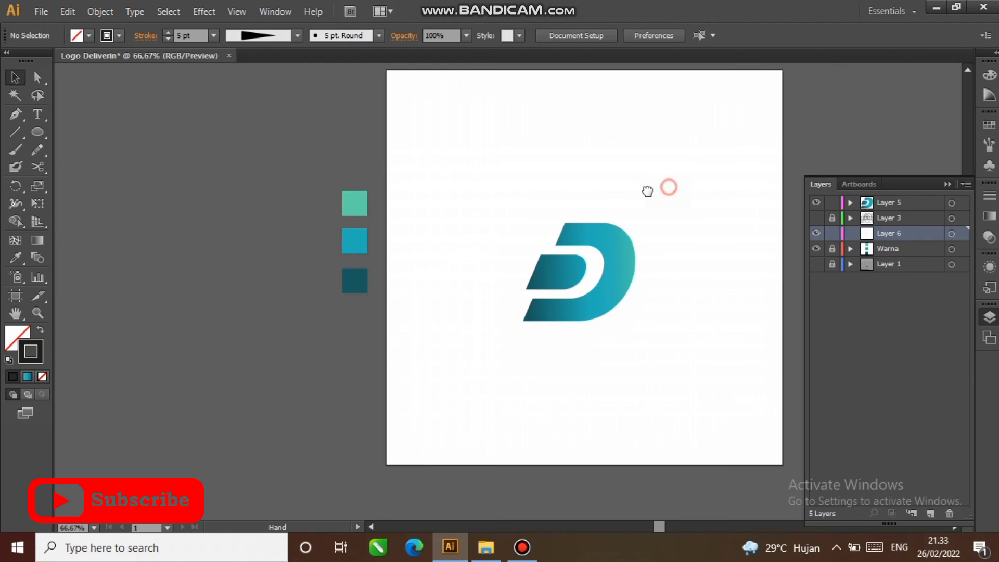
pyautogui.moveTo(727, 213); pyautogui.dragTo(439, 246)
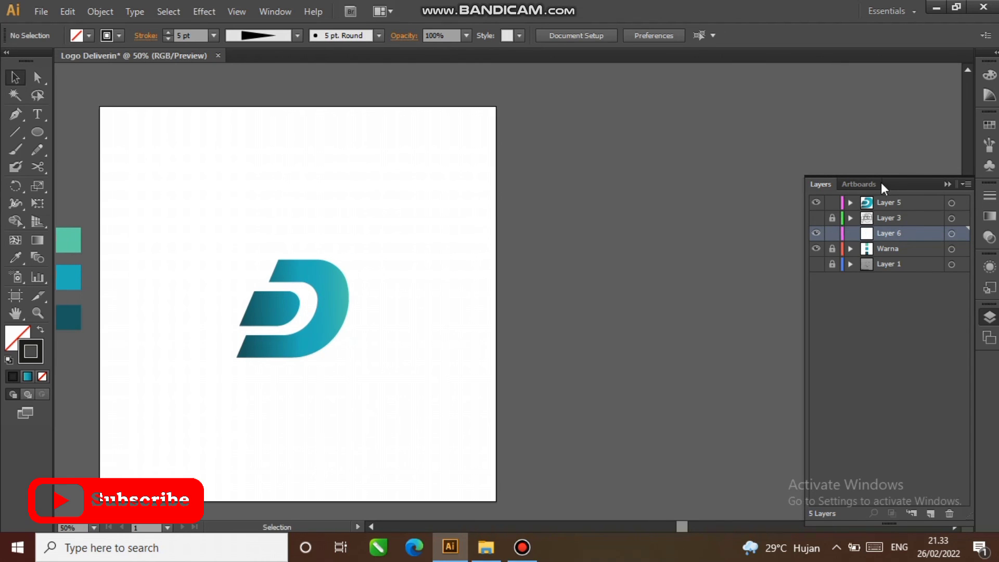
pyautogui.click(865, 183)
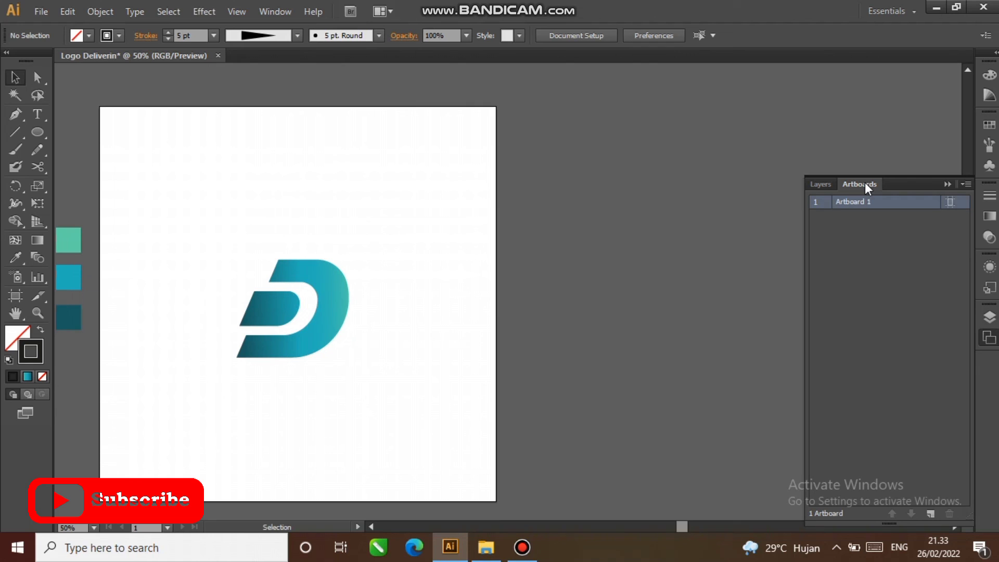
pyautogui.click(930, 513)
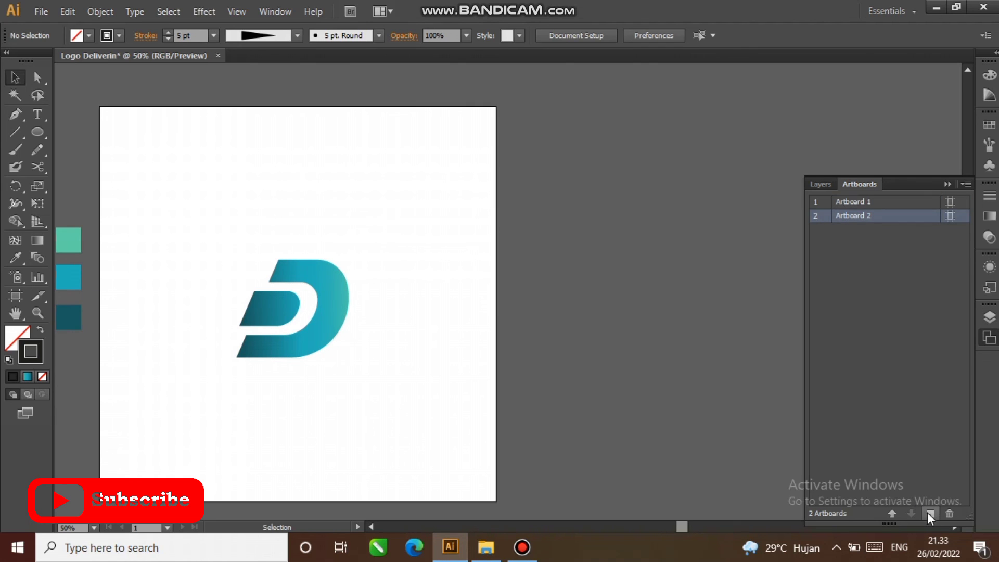
pyautogui.moveTo(613, 245); pyautogui.dragTo(540, 227)
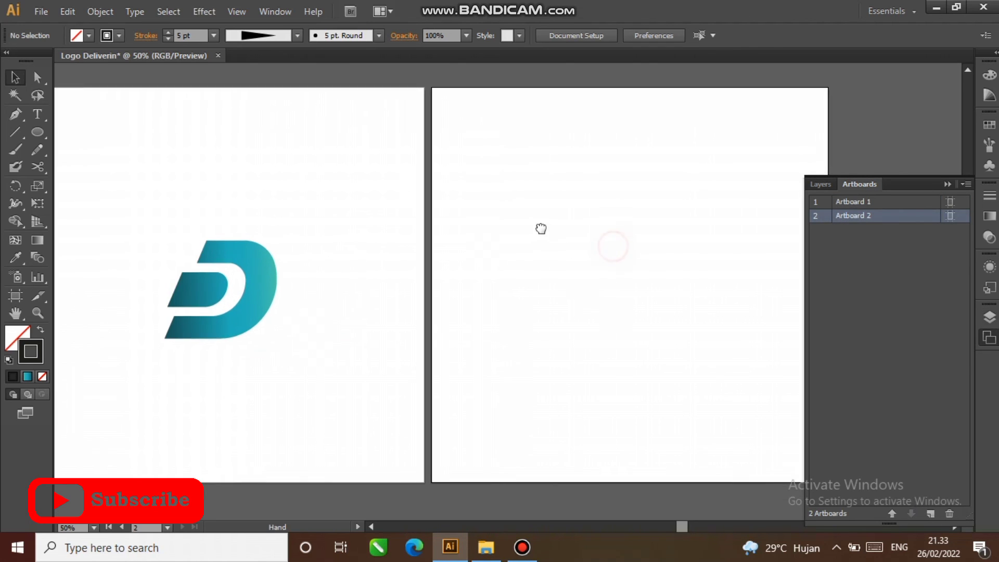
# Step: Draw a rectangle covering the whole second artboard on Layer 6 and fill it with the dark teal swatch colour
pyautogui.click(814, 184)
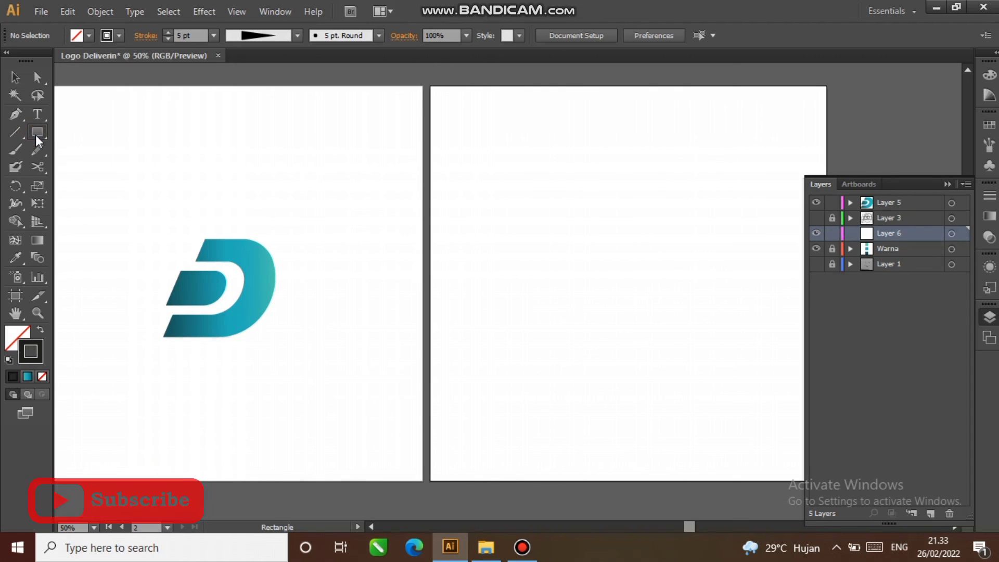
pyautogui.moveTo(431, 84); pyautogui.dragTo(770, 423)
pyautogui.press('space')
pyautogui.moveTo(666, 390); pyautogui.dragTo(649, 428)
pyautogui.press('space')
pyautogui.moveTo(442, 202); pyautogui.dragTo(518, 298)
pyautogui.click(22, 264)
pyautogui.press('space')
pyautogui.moveTo(100, 277); pyautogui.dragTo(337, 241)
pyautogui.click(135, 299)
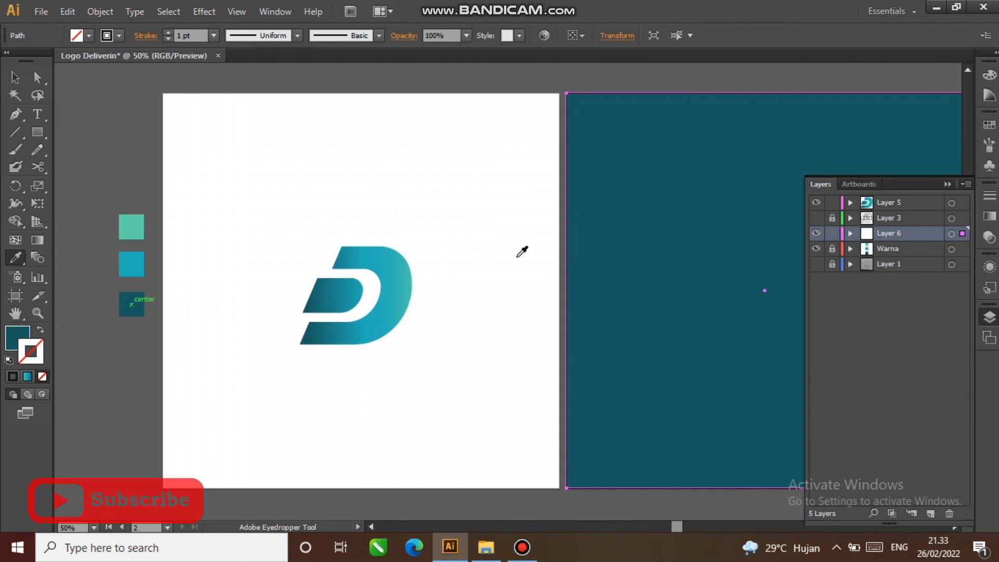
# Step: Darken the background rectangle's fill colour to 144444
pyautogui.press('space')
pyautogui.moveTo(657, 237); pyautogui.dragTo(453, 234)
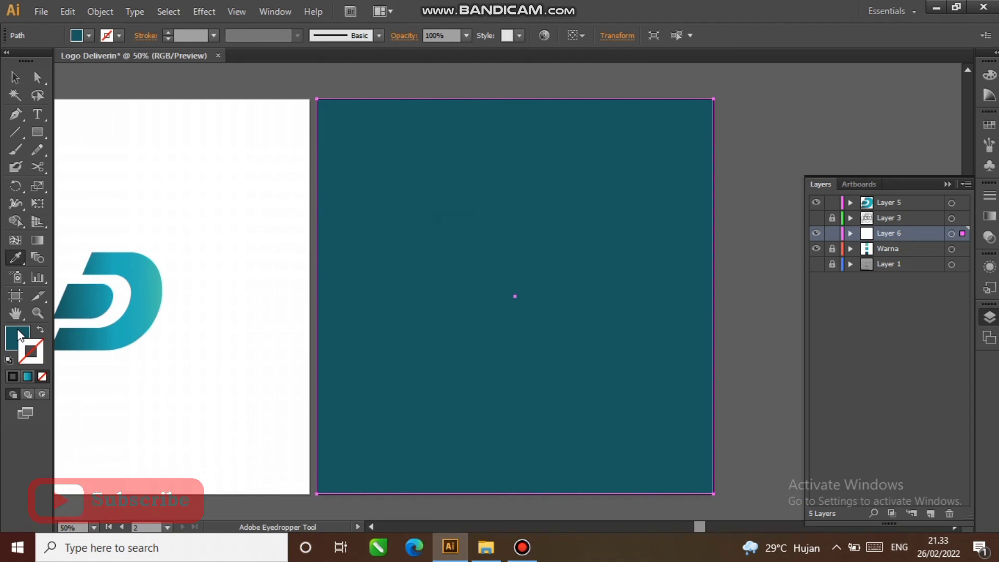
pyautogui.click(19, 335)
pyautogui.click(21, 331)
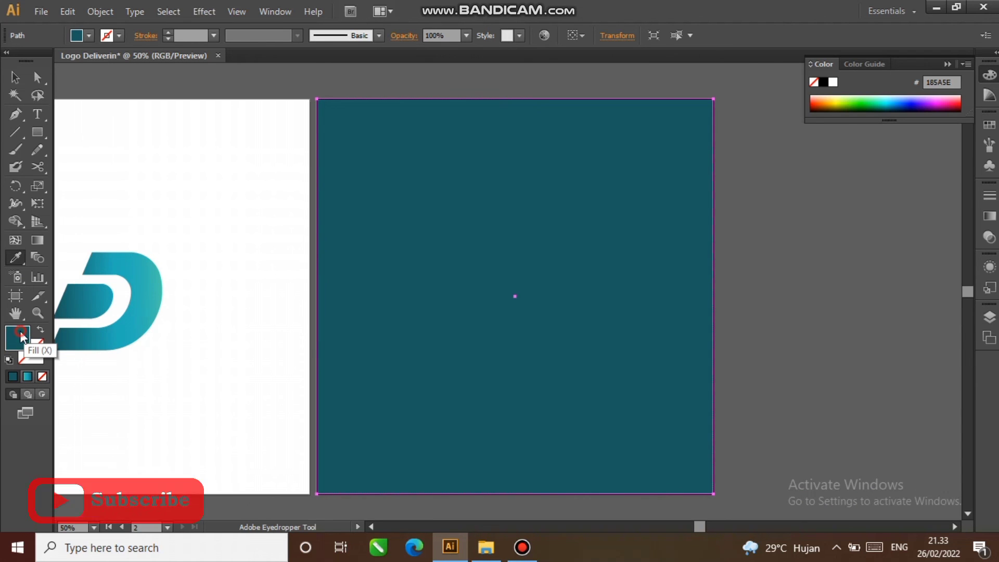
pyautogui.moveTo(443, 301); pyautogui.dragTo(439, 314)
pyautogui.click(657, 184)
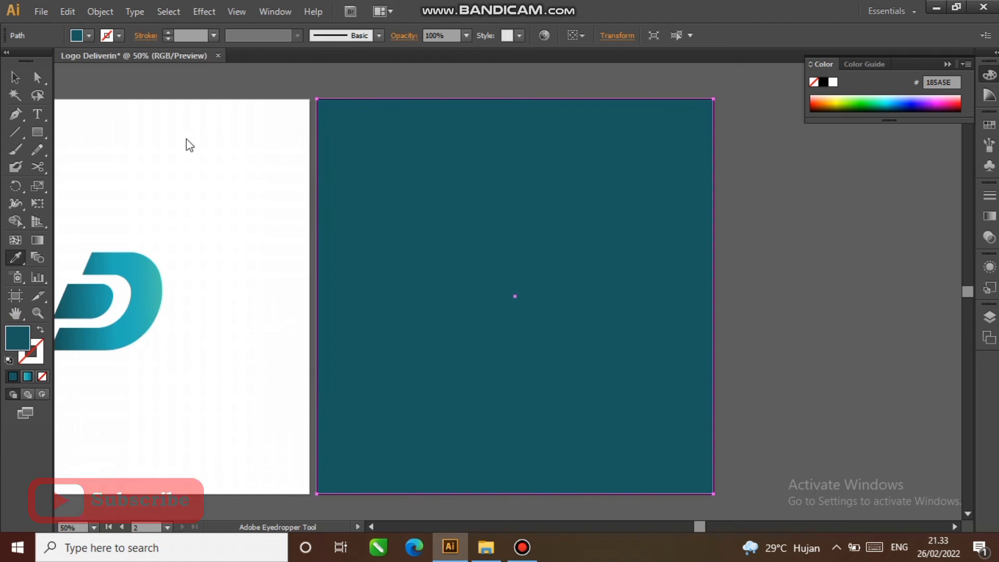
pyautogui.click(15, 77)
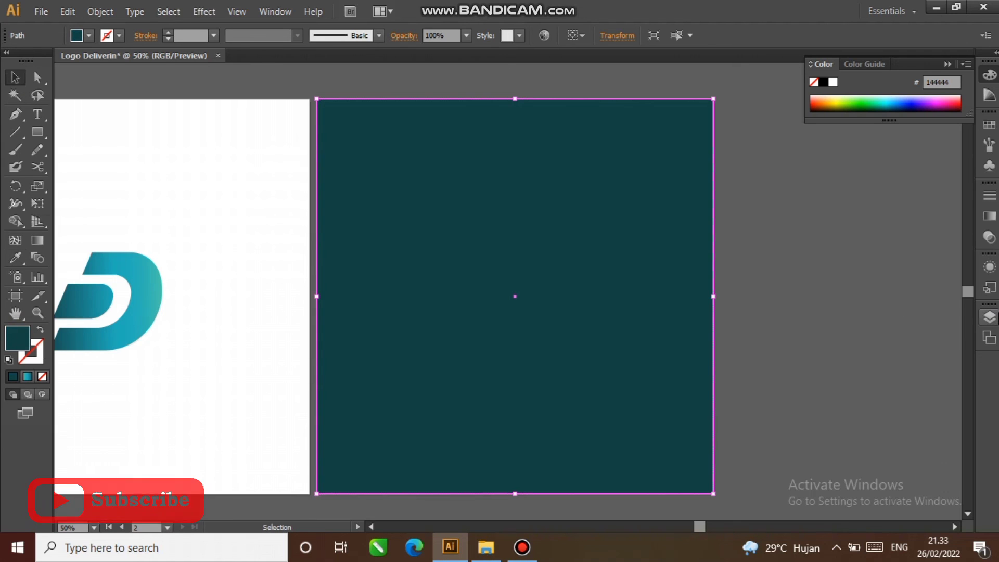
# Step: Copy the logo artwork from Layer 5 and paste it in place on a new layer at the top of the stack
pyautogui.click(990, 317)
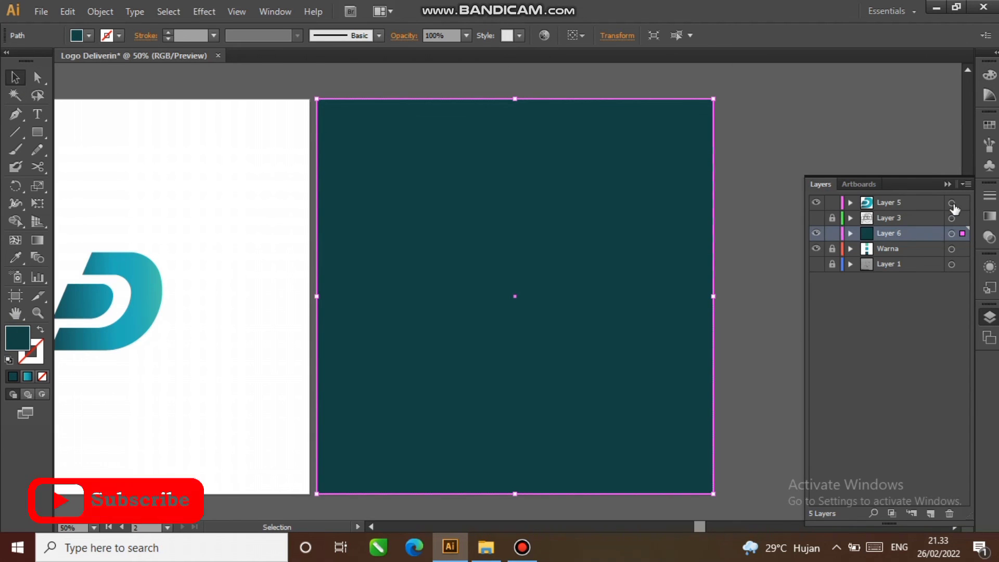
pyautogui.click(951, 202)
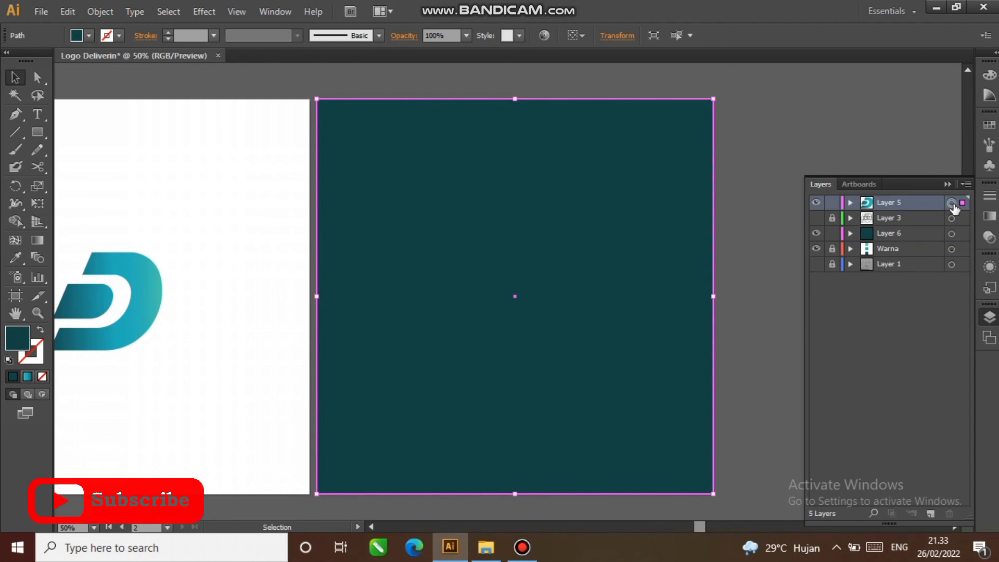
pyautogui.click(930, 513)
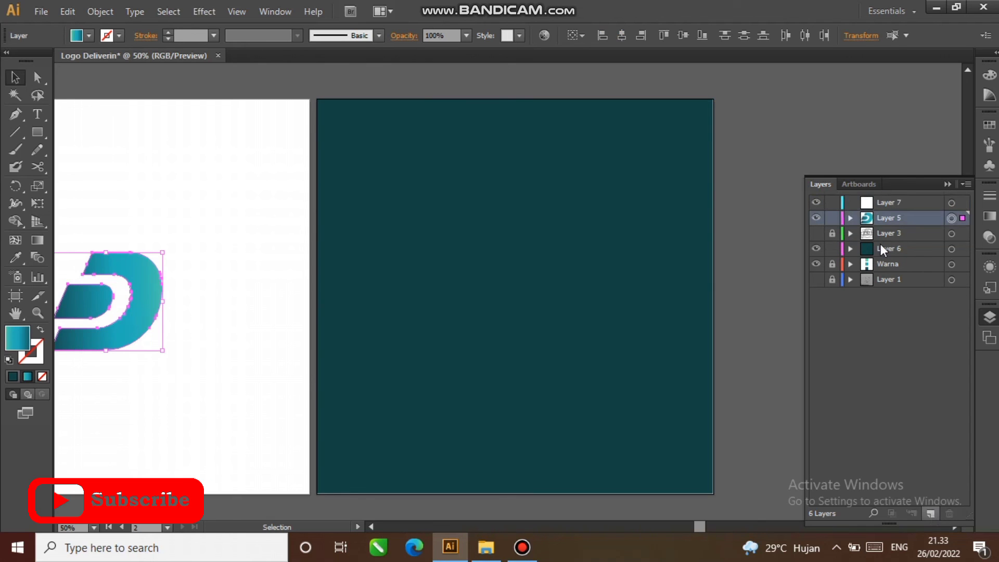
pyautogui.click(895, 204)
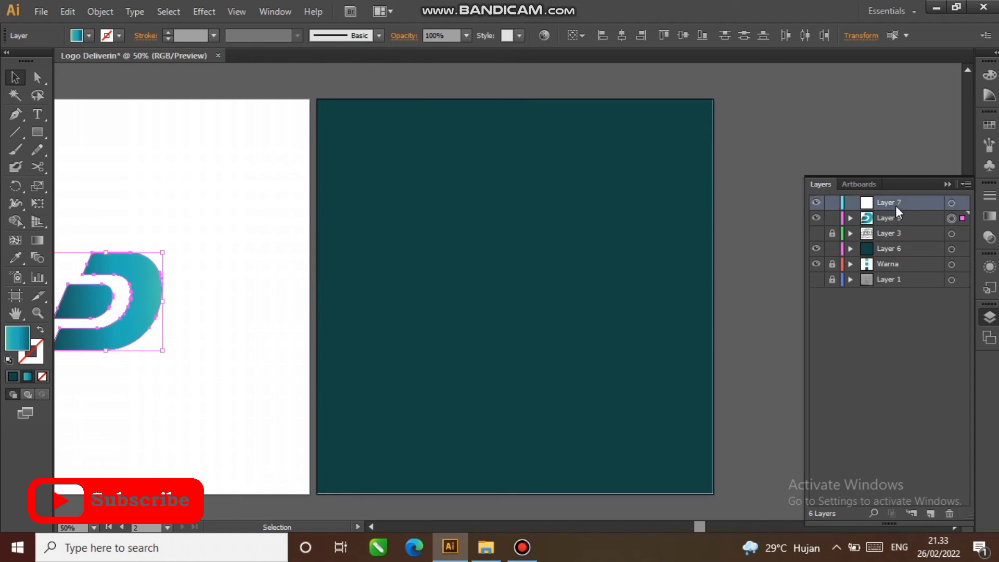
pyautogui.hotkey('ctrl', 'x')
pyautogui.hotkey('ctrl', 'f')
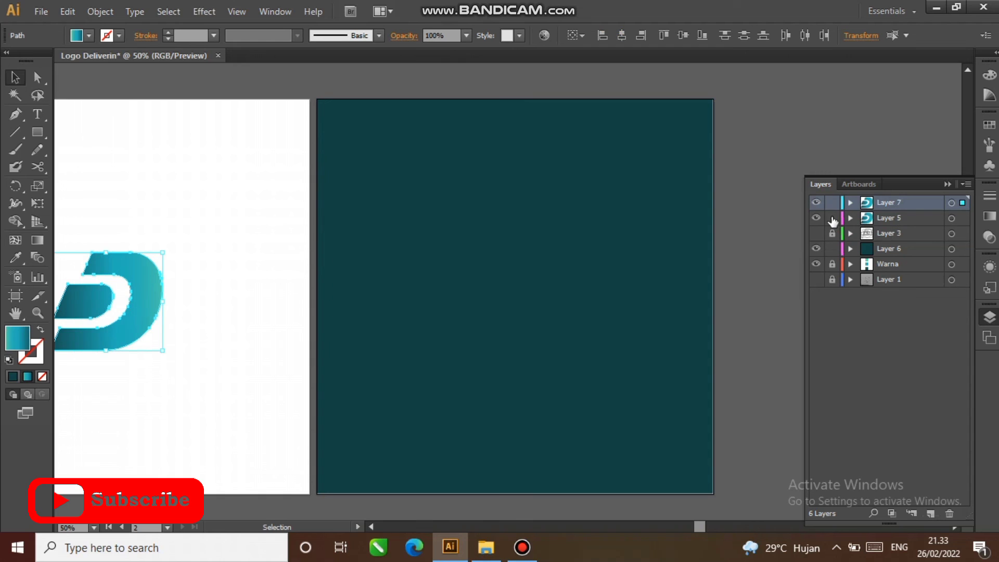
# Step: Lock Layer 5, then move the copied logo onto the dark background and enlarge it near the centre of the artboard
pyautogui.moveTo(152, 292); pyautogui.dragTo(585, 216)
pyautogui.click(738, 224)
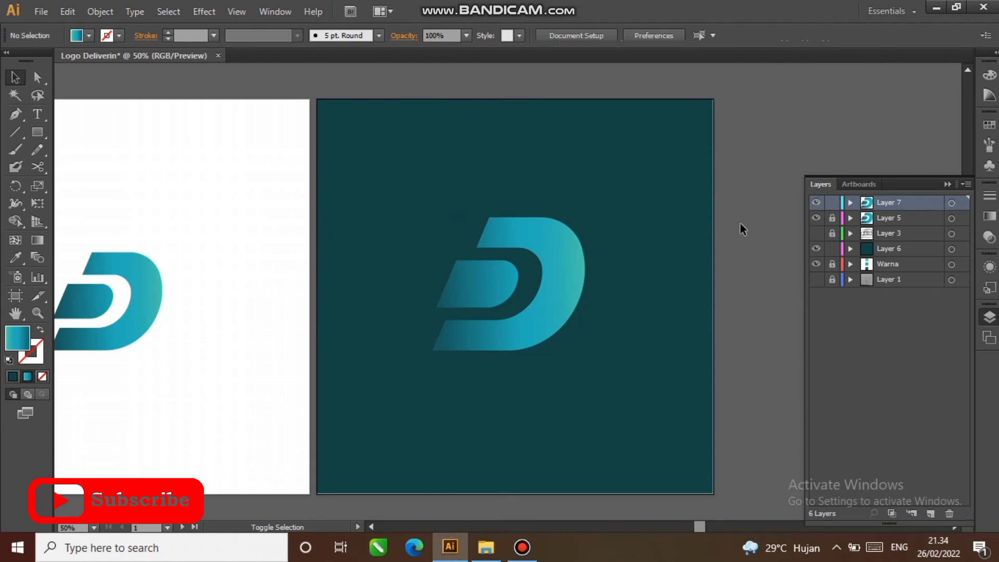
pyautogui.hotkey('ctrl', 'alt', '0')
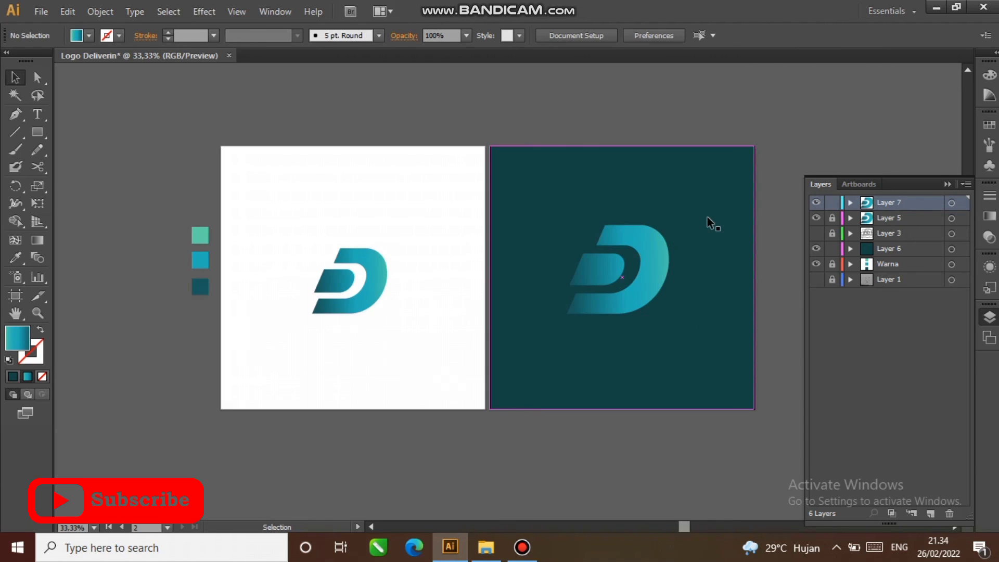
pyautogui.scroll(1, 682, 256)
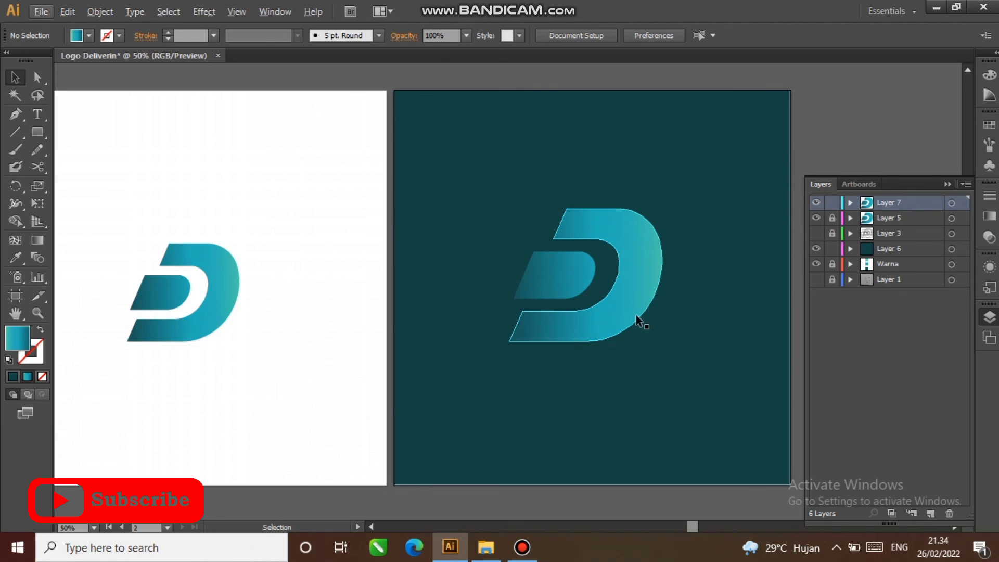
pyautogui.moveTo(680, 290); pyautogui.dragTo(668, 289)
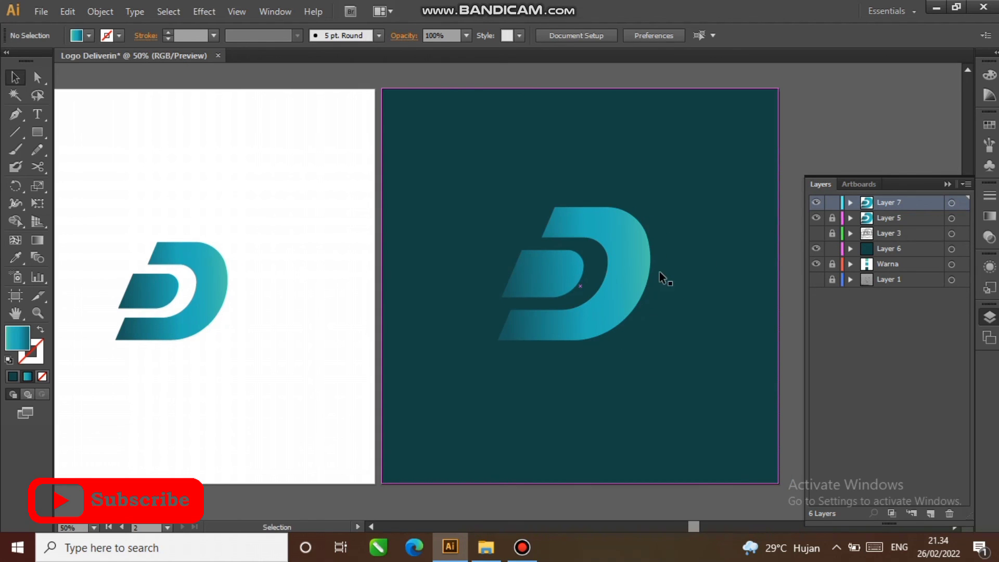
pyautogui.scroll(3, 670, 257)
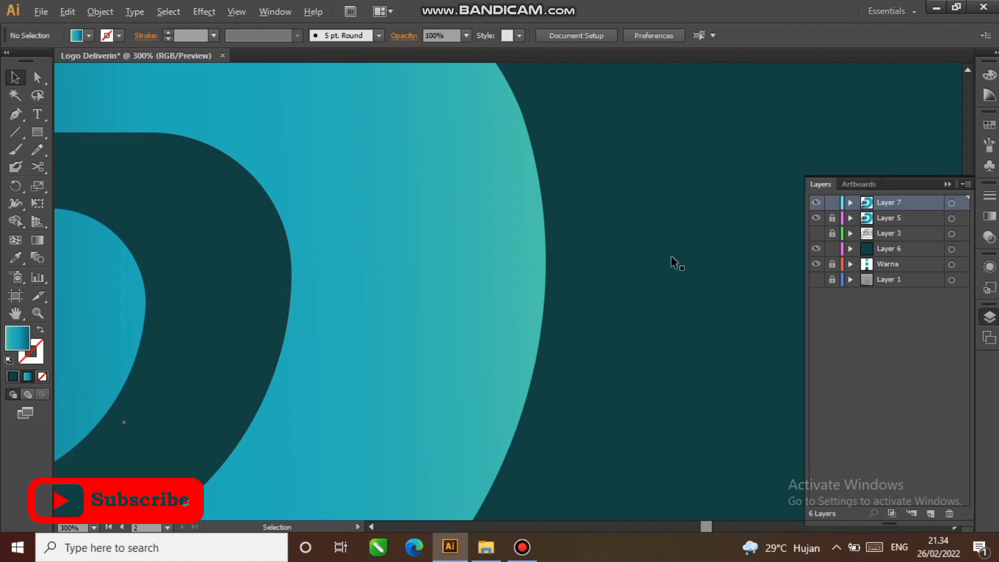
pyautogui.scroll(-4, 671, 263)
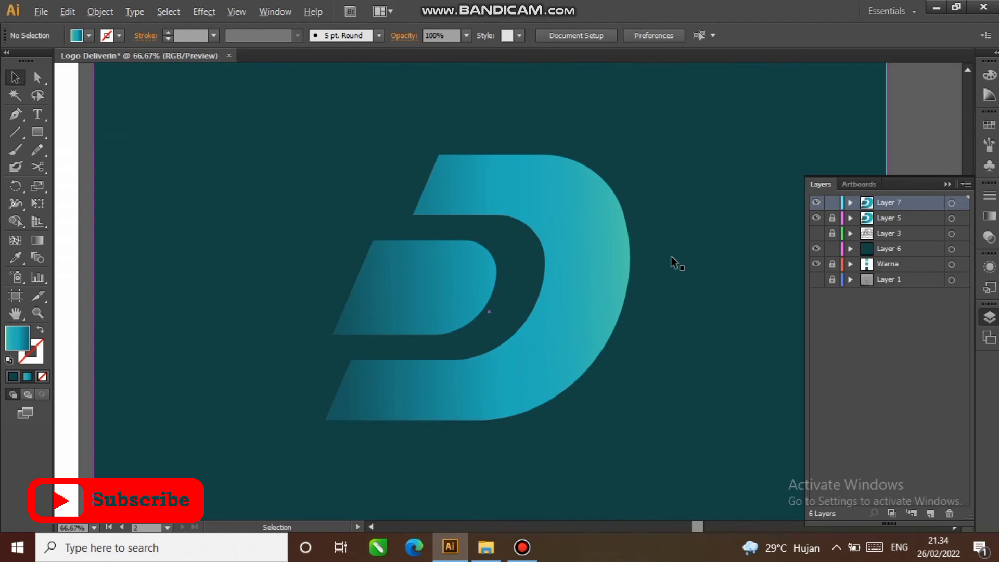
pyautogui.press('alt')
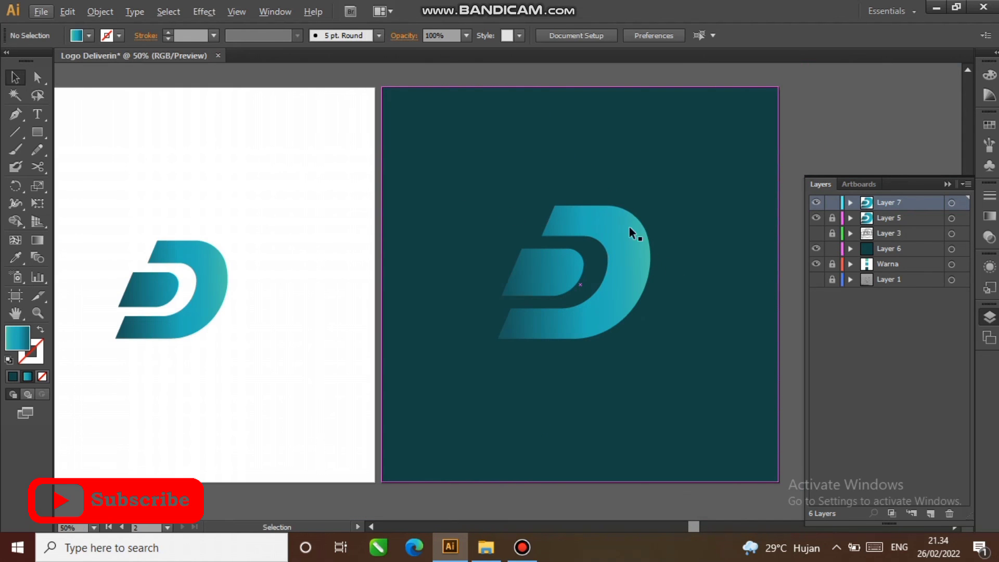